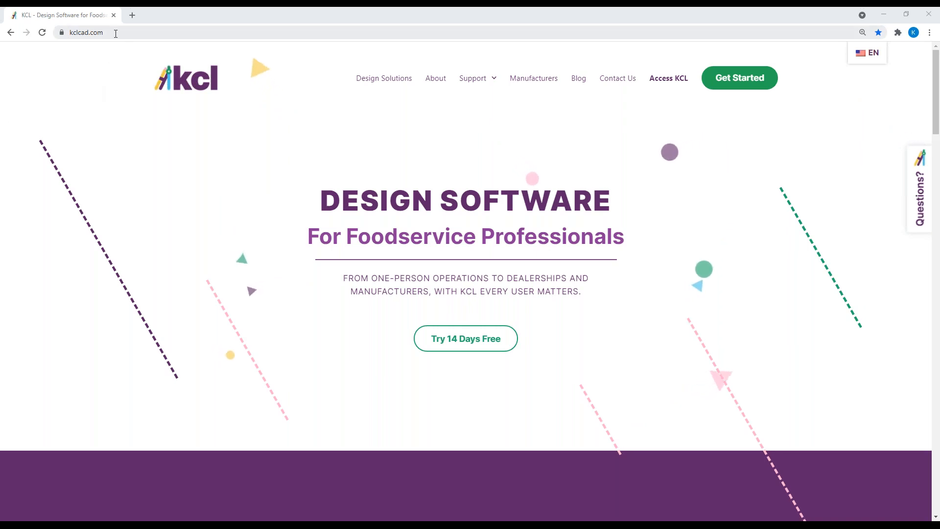
Download the KCL BIM/CAD Designer installer from the Access KCL page and dismiss the quick start instructions.
click(82, 31)
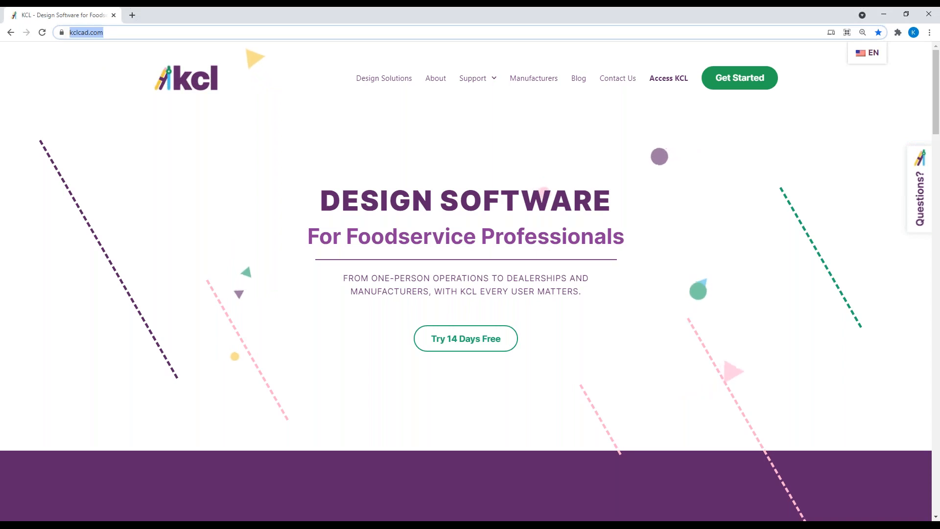
click(671, 79)
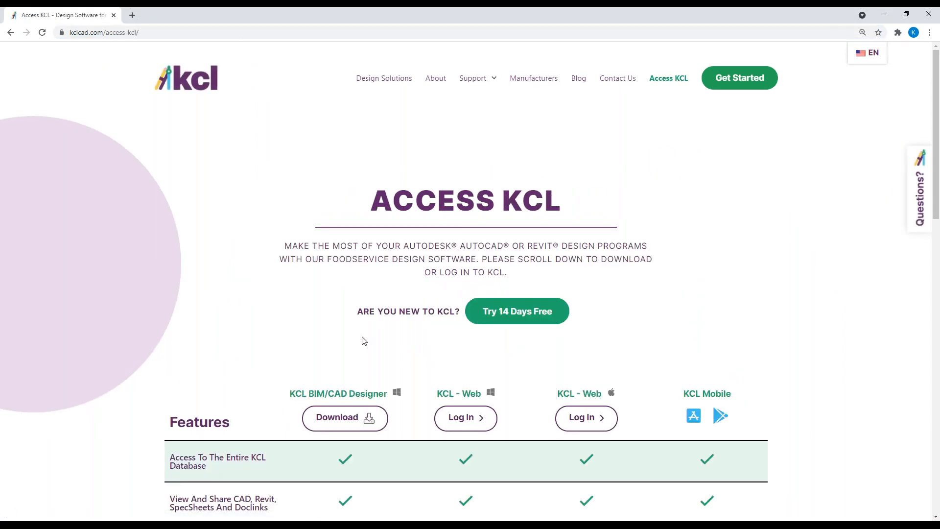
scroll(361, 340, down, 2)
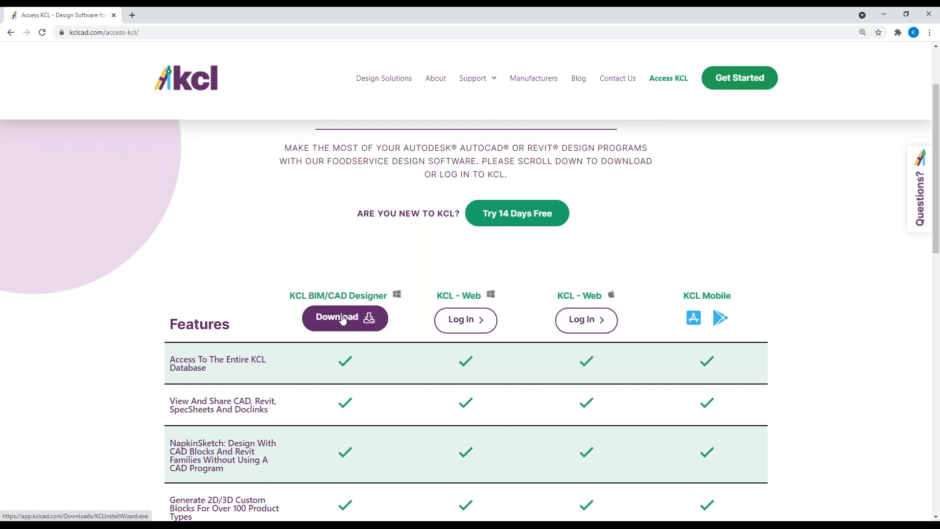
click(343, 319)
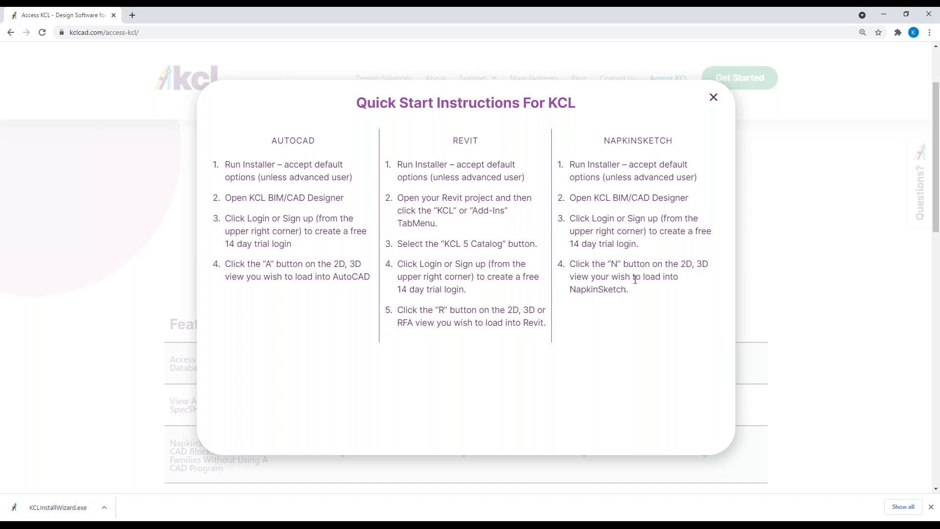
key(Escape)
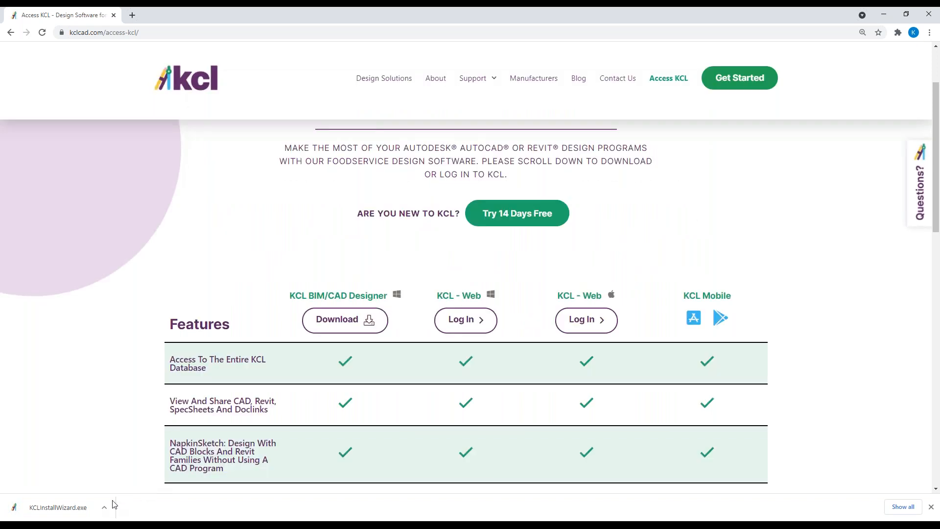
Run the downloaded KCLInstallWizard.exe, examine the install features offered for modification, and cancel the installer.
click(104, 507)
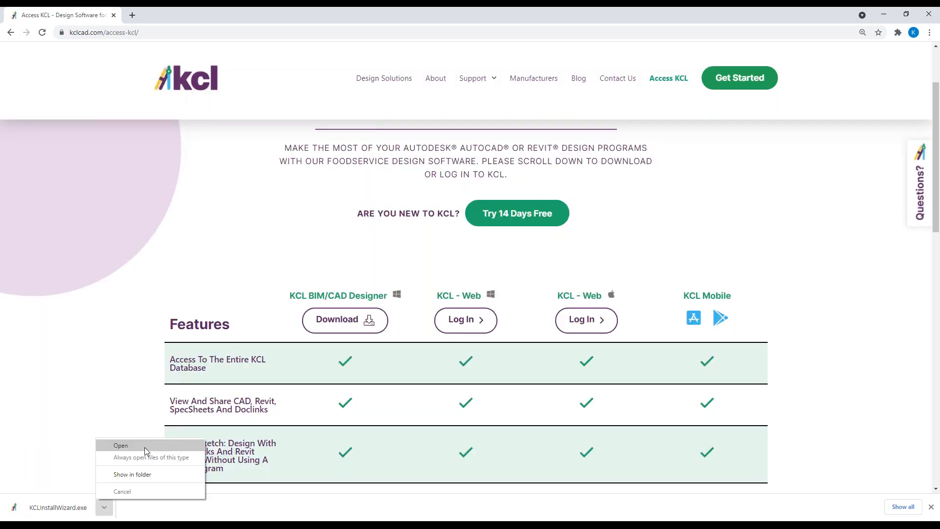
click(145, 448)
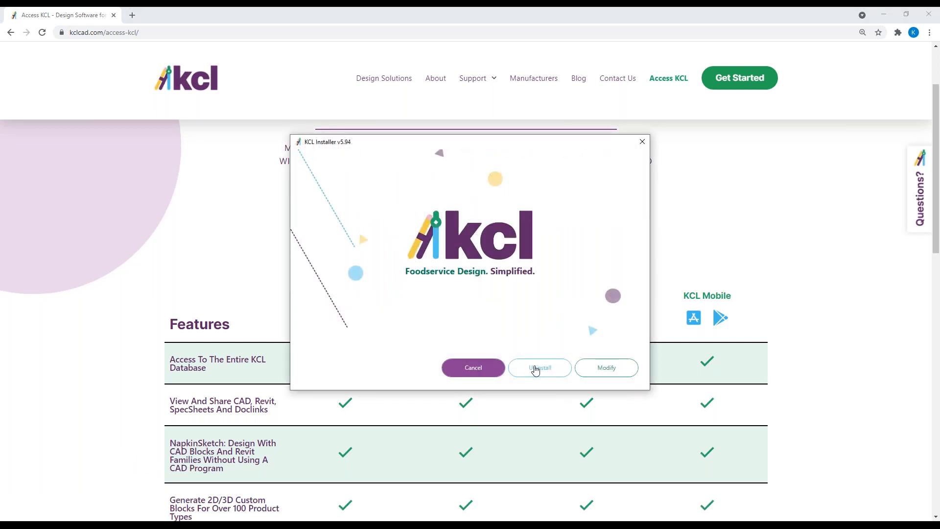
click(609, 370)
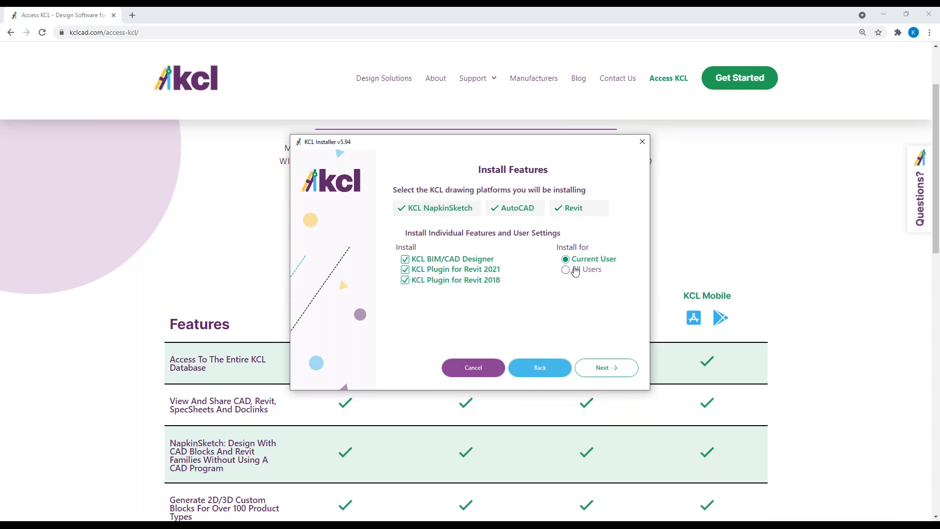
click(486, 367)
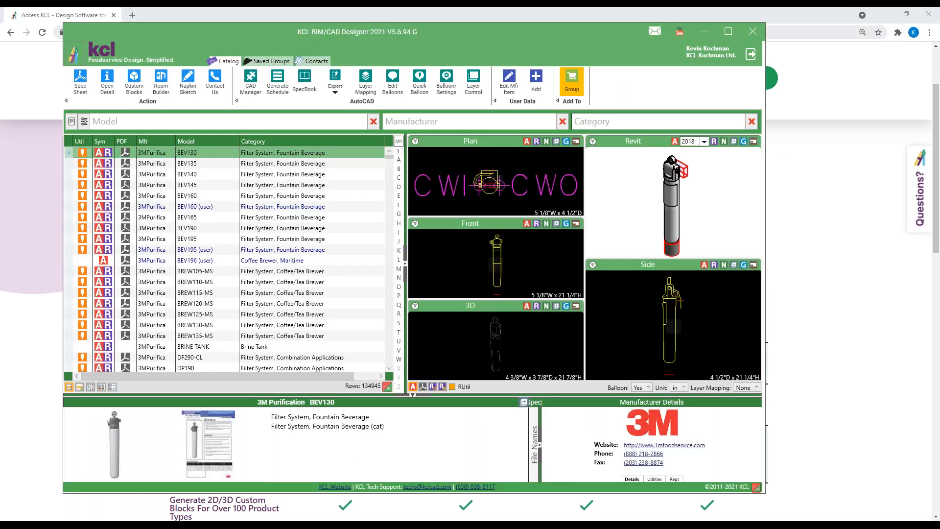
Maximize the KCL BIM/CAD Designer window and open the Custom Blocks tool.
click(728, 31)
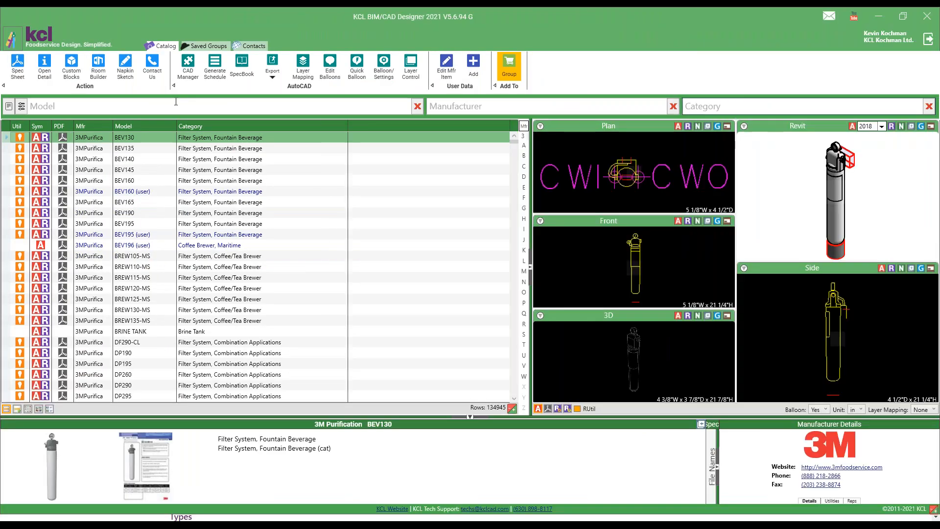
click(74, 66)
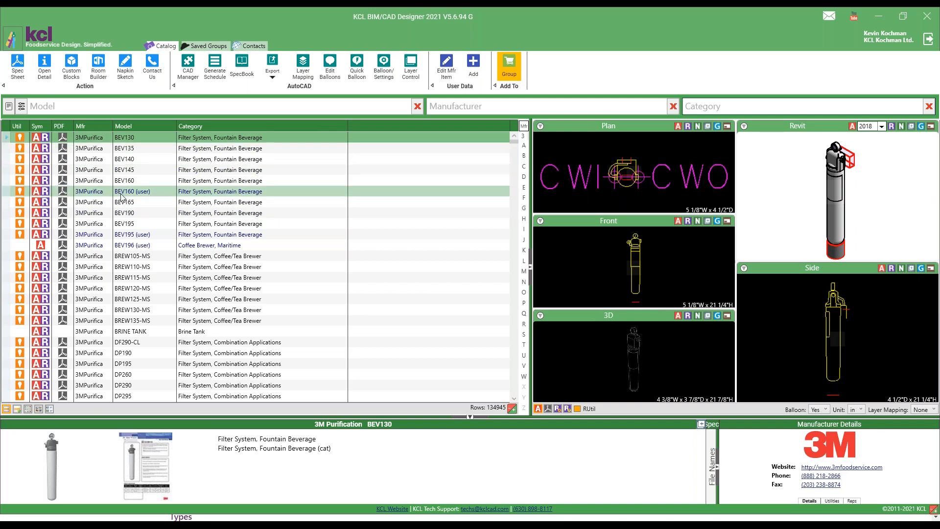
click(71, 68)
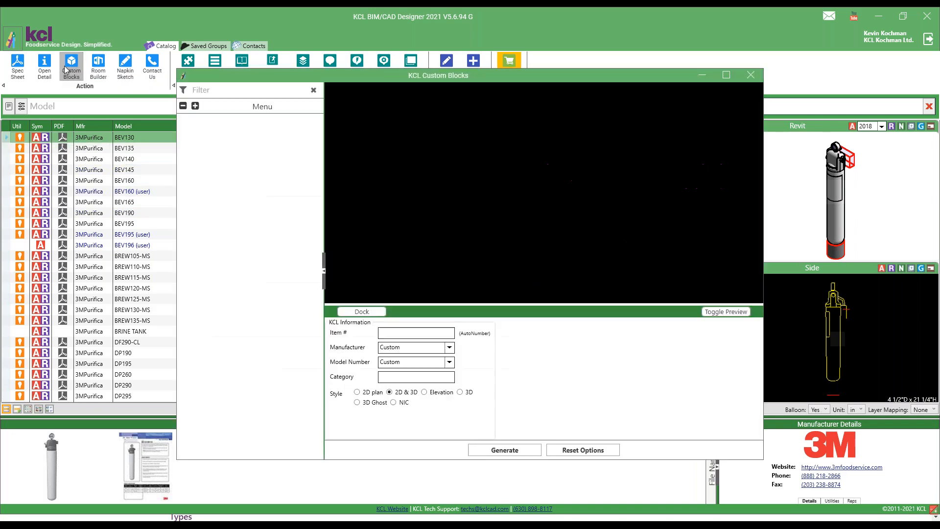
Collapse the block menu and select Soda Dispensers under Beverages in the KCL Generic Custom Blocks.
click(183, 106)
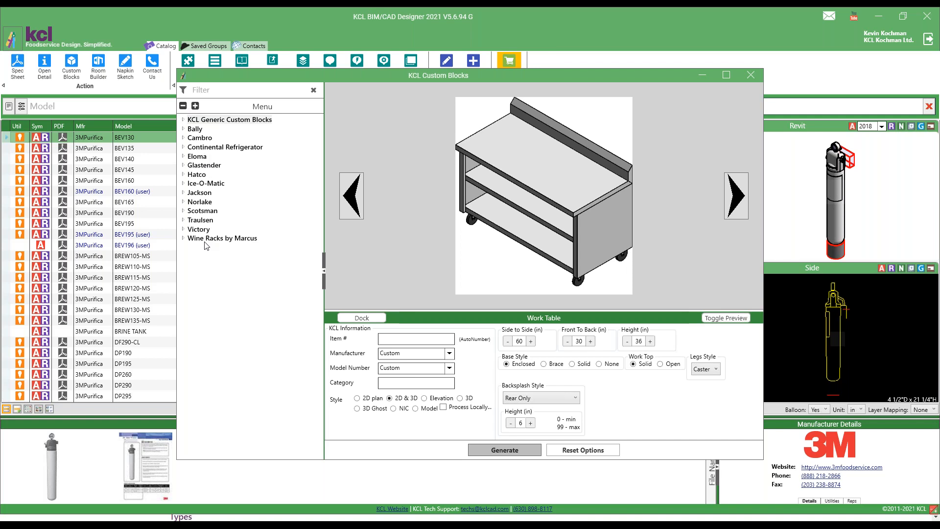
click(189, 121)
click(184, 120)
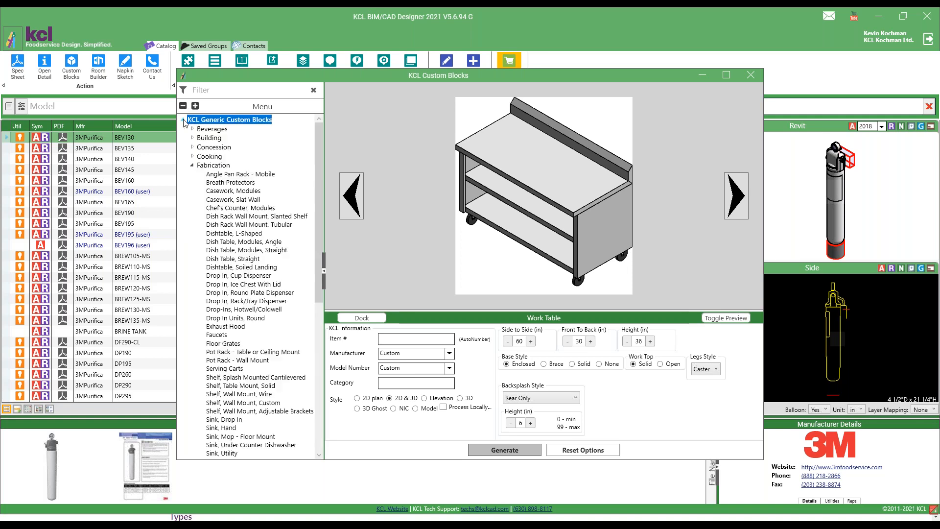
click(193, 166)
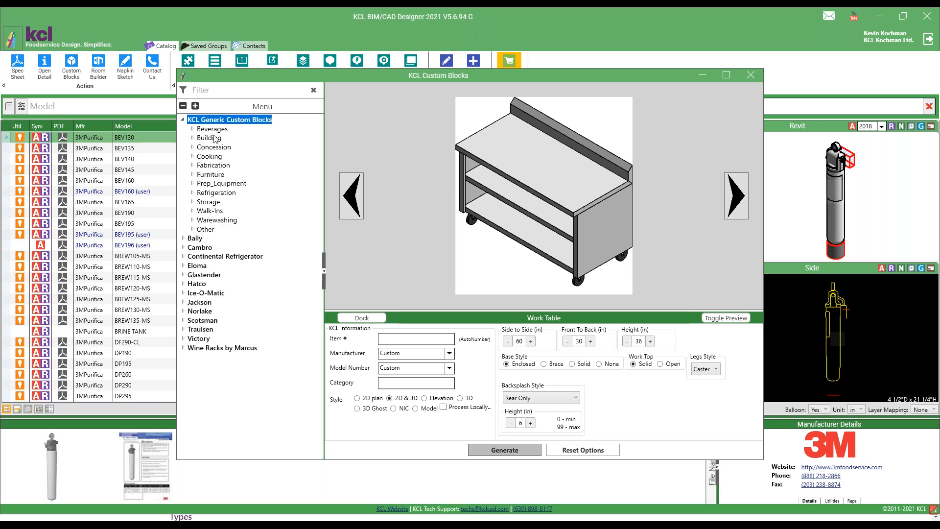
click(193, 129)
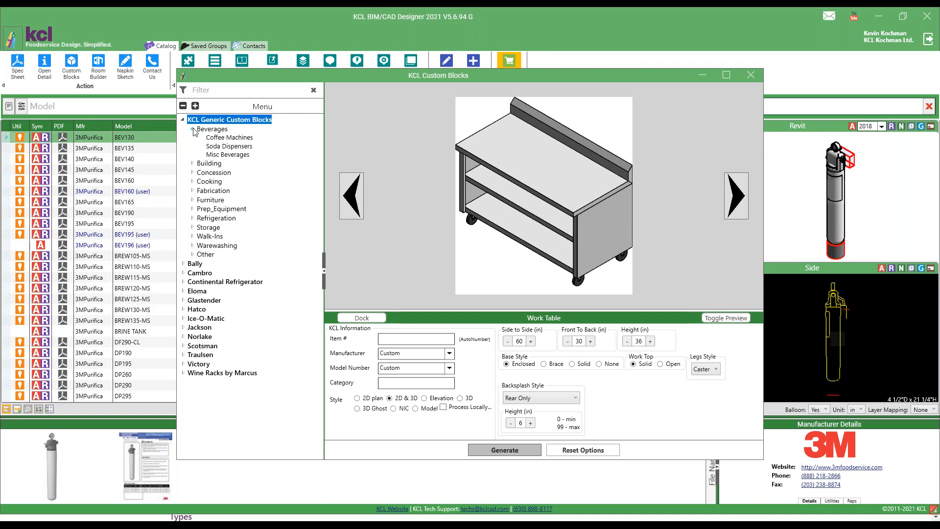
click(222, 146)
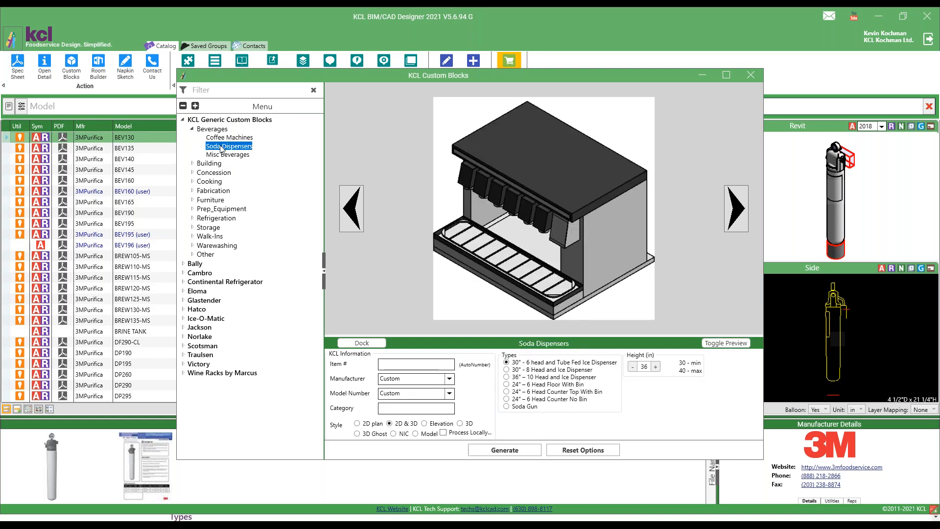
Preview several soda dispenser types, choose 36" – 10 Head and Ice Dispenser, and generate it in the 2D & 3D style.
click(516, 371)
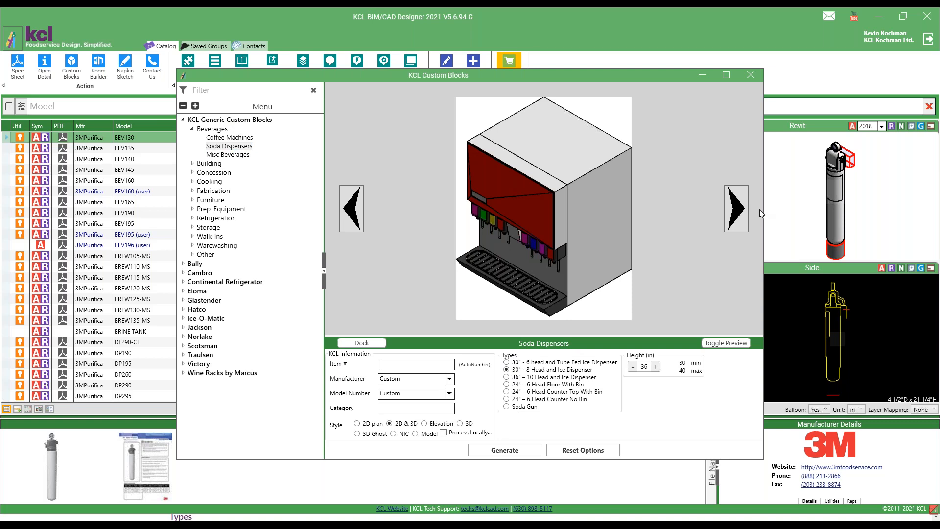
click(739, 210)
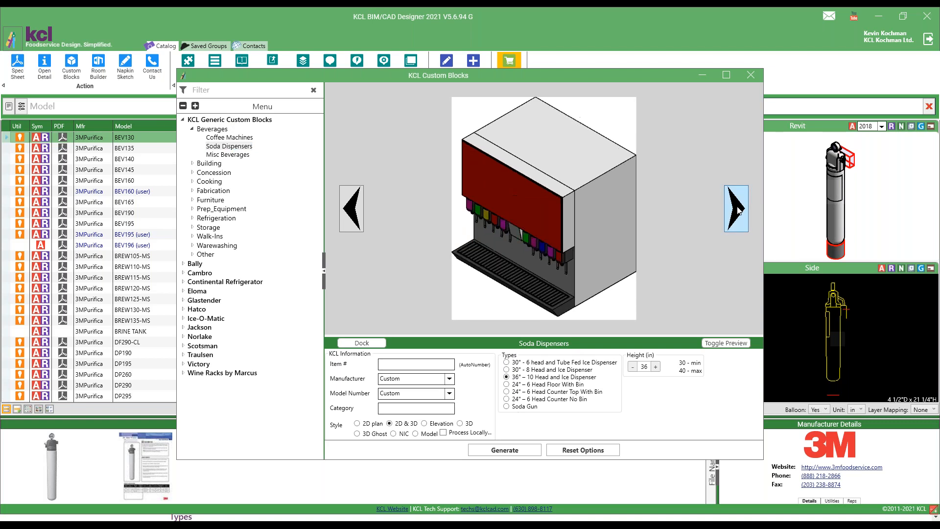
click(739, 210)
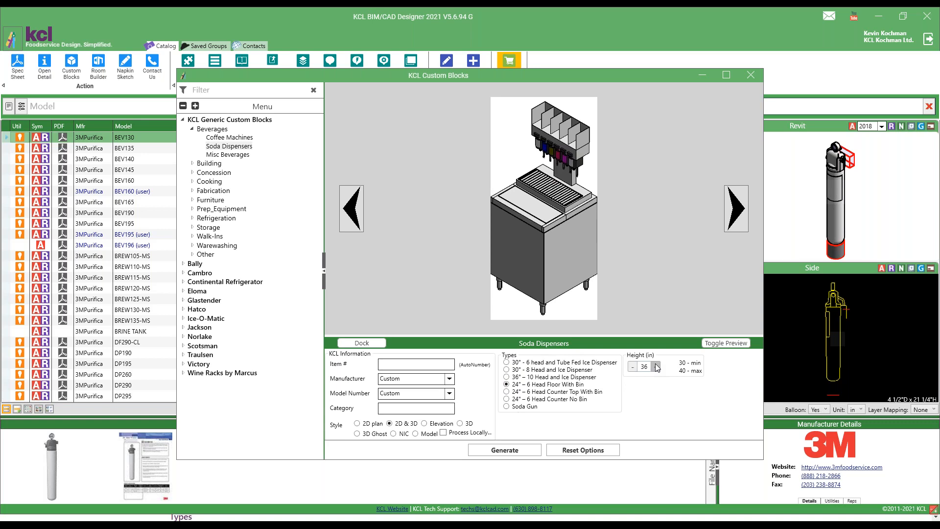
click(545, 377)
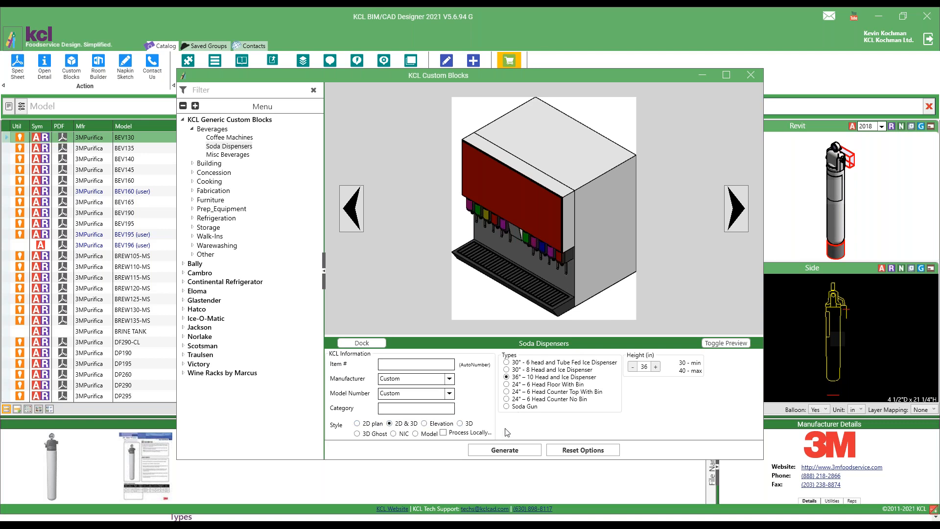
click(507, 450)
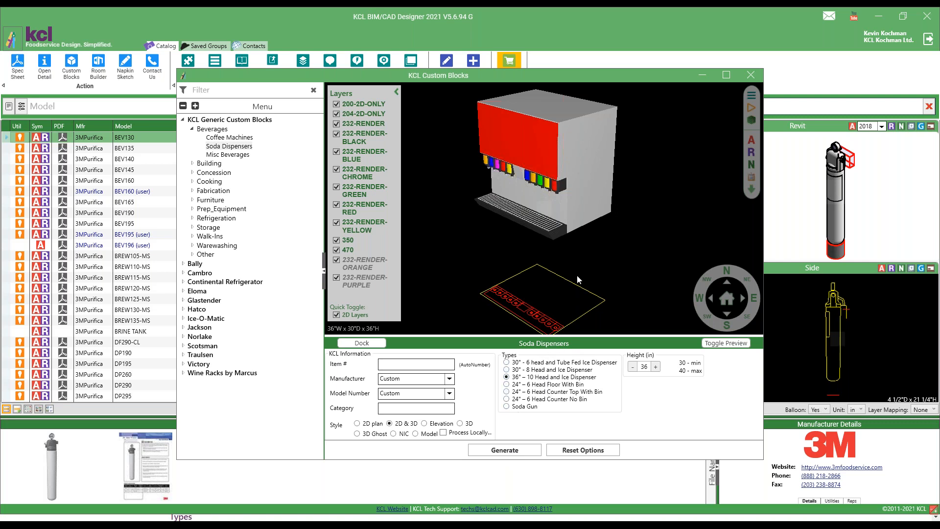
Pause the automatic rotation of the generated dispenser and view it from the southwest and southeast.
click(752, 108)
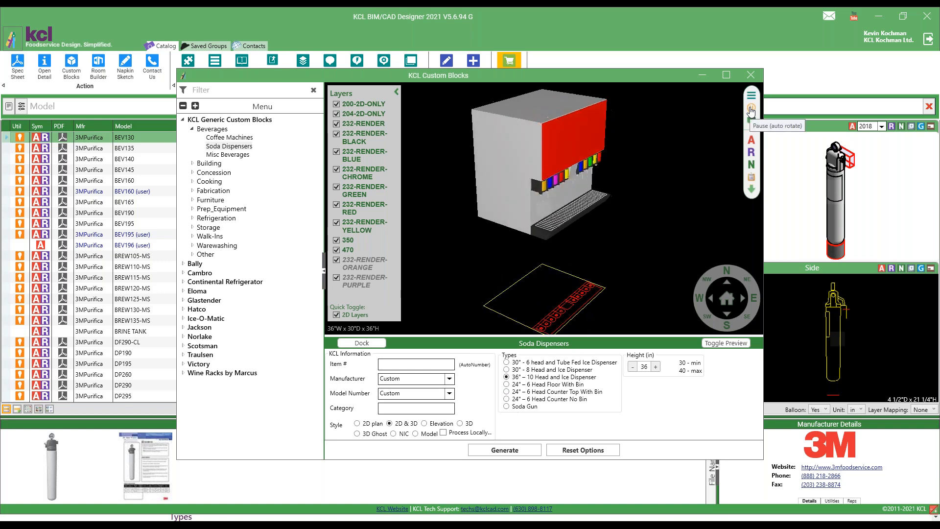
click(752, 108)
click(707, 317)
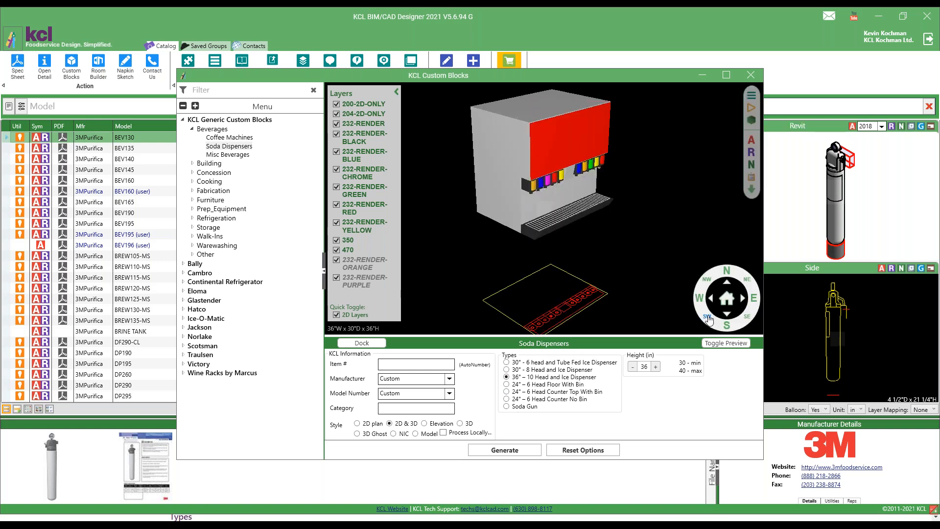
click(748, 317)
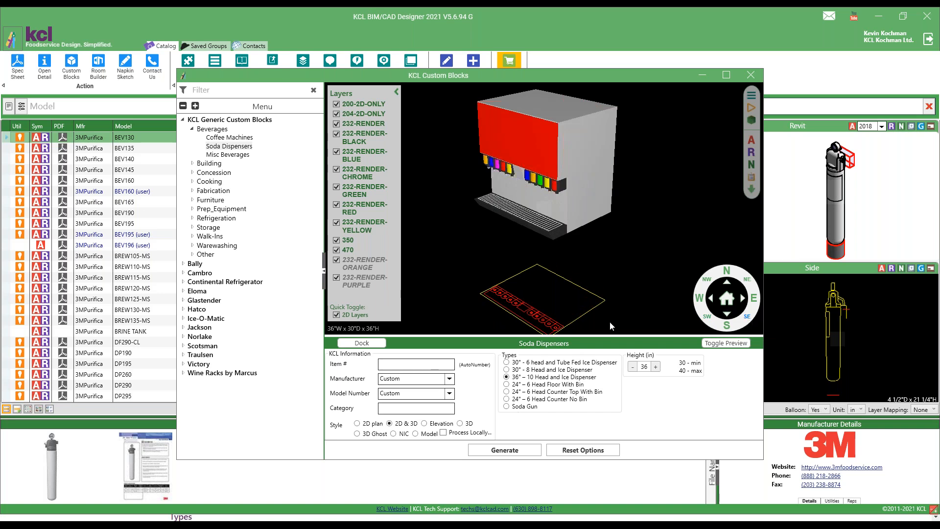
Generate the soda dispenser in the 3D, Elevation and 2D plan styles in turn.
click(460, 424)
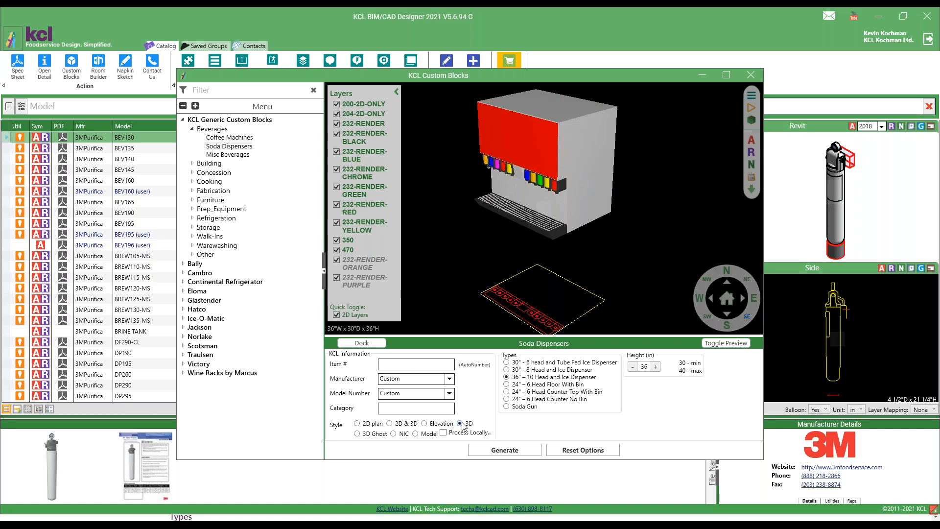
click(505, 450)
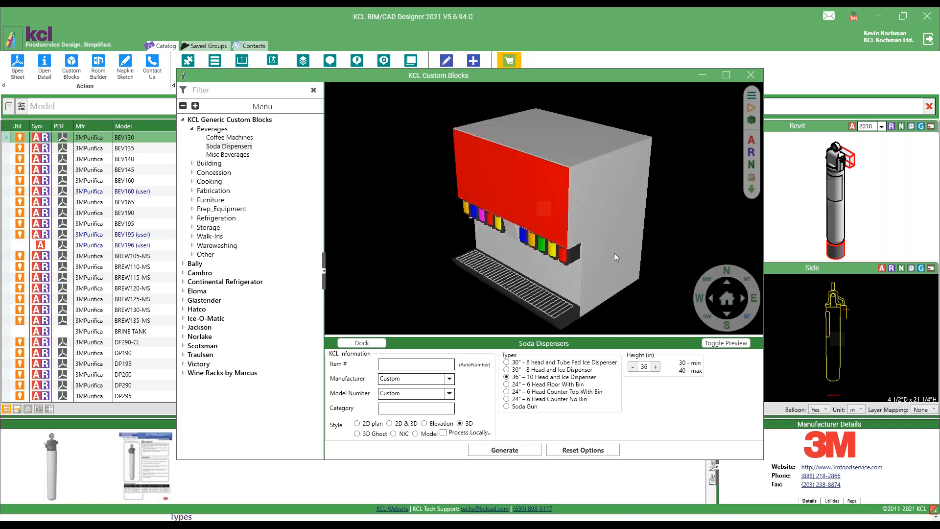
click(424, 423)
click(516, 454)
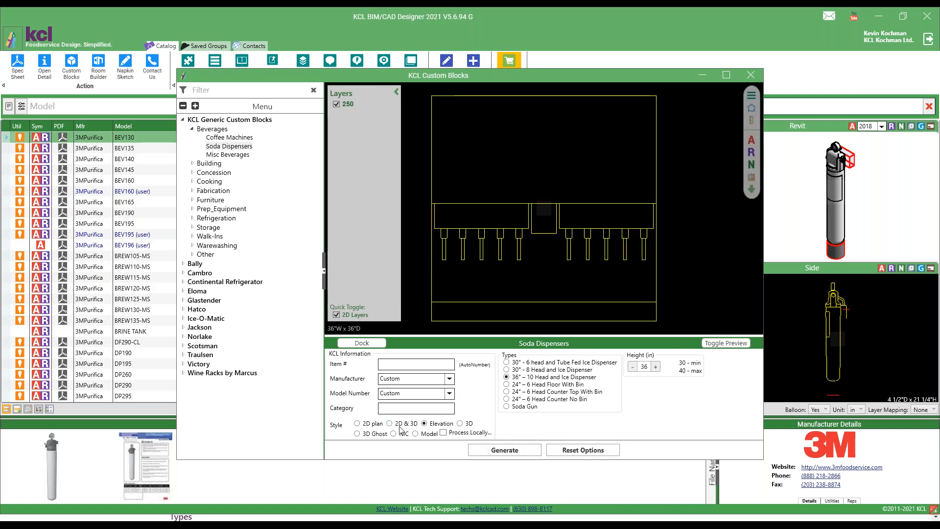
click(357, 423)
click(499, 450)
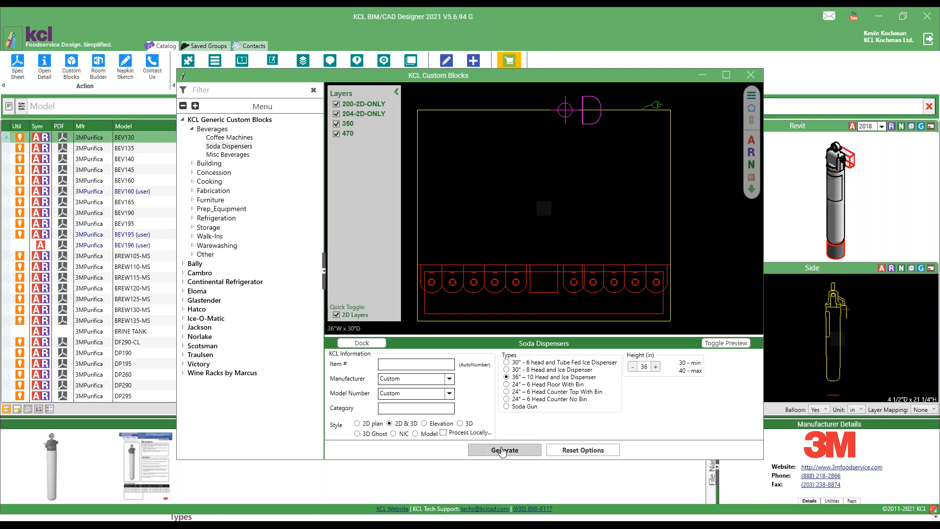
Generate the dispenser in the 2D & 3D style and insert it into the AutoCAD drawing at scale 1, rotation 0, with its balloon beside it.
click(502, 450)
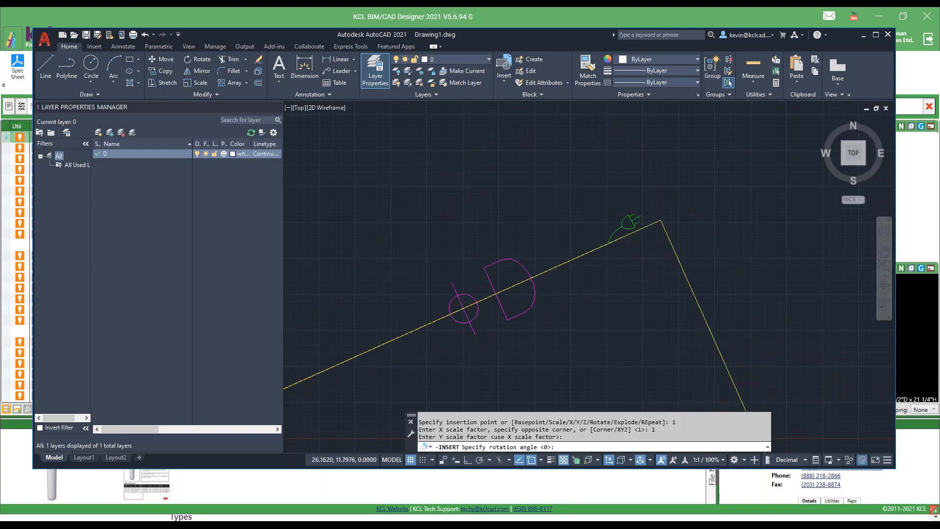
key(Return)
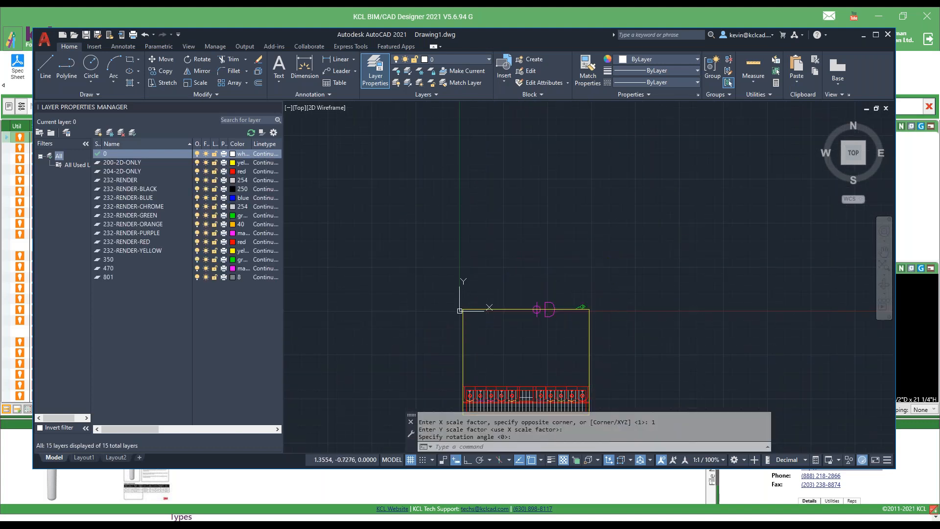
click(691, 326)
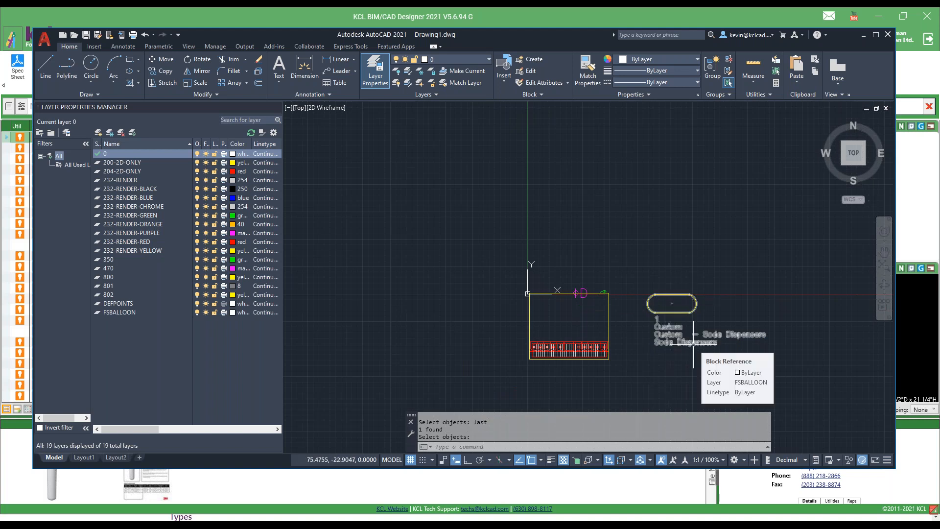
Switch the drawing to the SW Isometric view and turn off the 200-2D-ONLY and 204-2D-ONLY layers.
scroll(558, 374, up, 3)
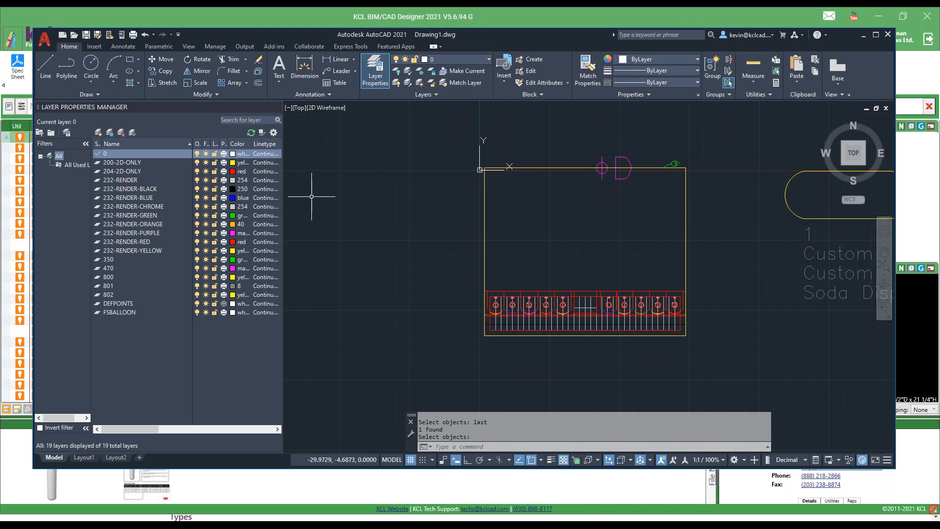
click(843, 163)
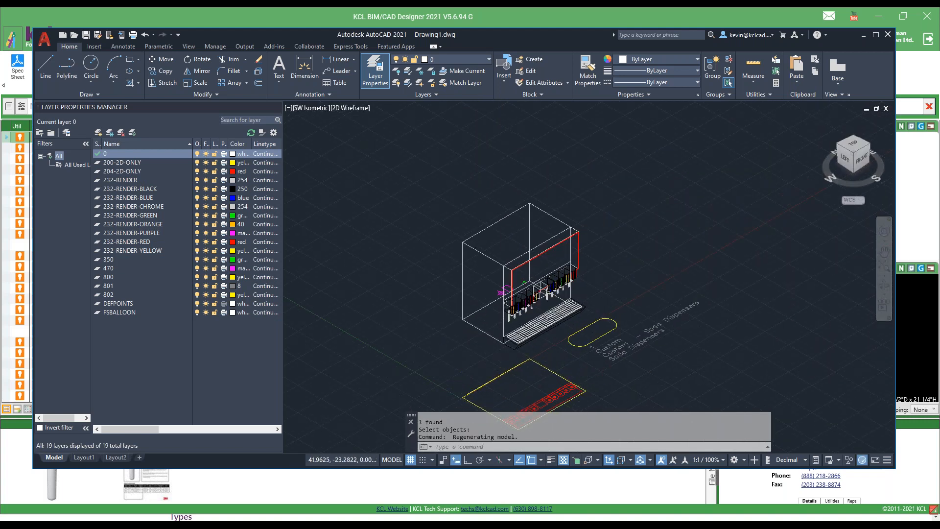
click(200, 163)
click(198, 163)
click(200, 172)
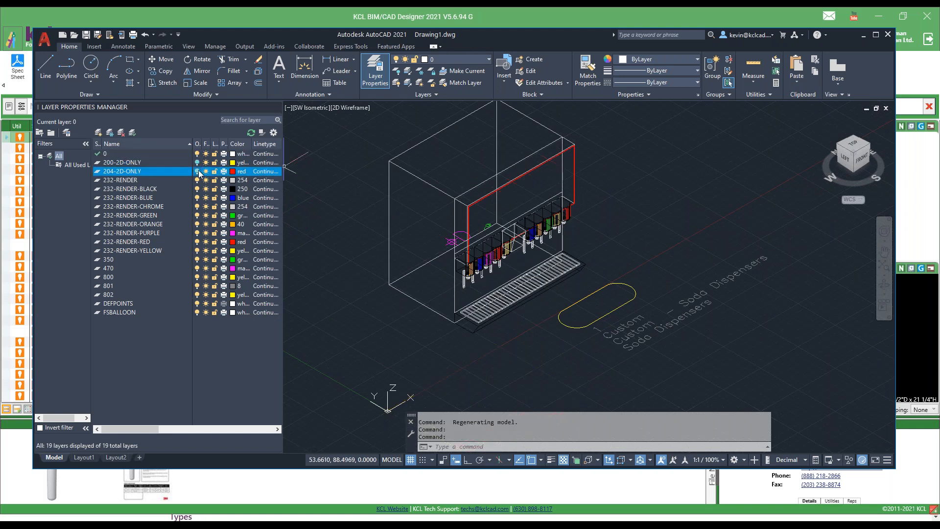
Turn off layers 800 and 801 in the drawing to hide the balloon and its text.
click(200, 277)
click(197, 277)
click(197, 286)
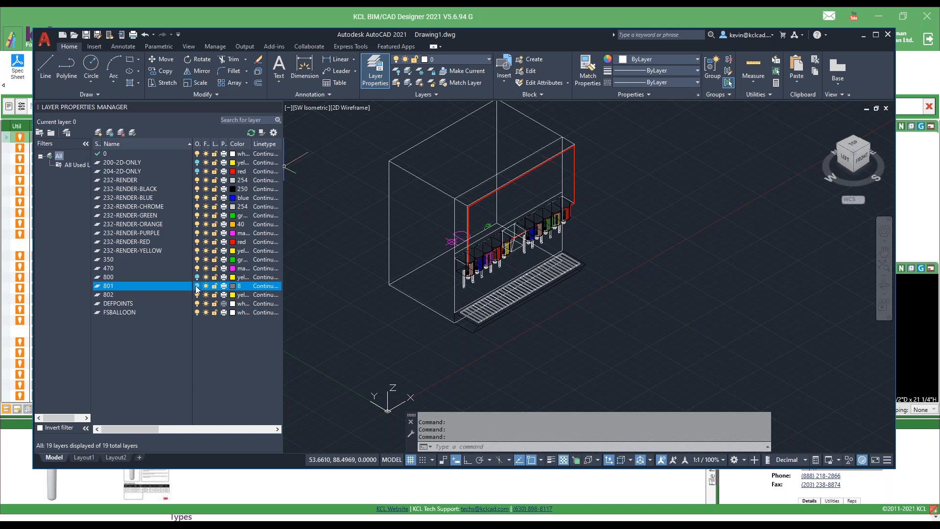
Switch to KCL BIM/CAD Designer and choose Work Table from the Fabrication group of the generic custom blocks.
click(652, 16)
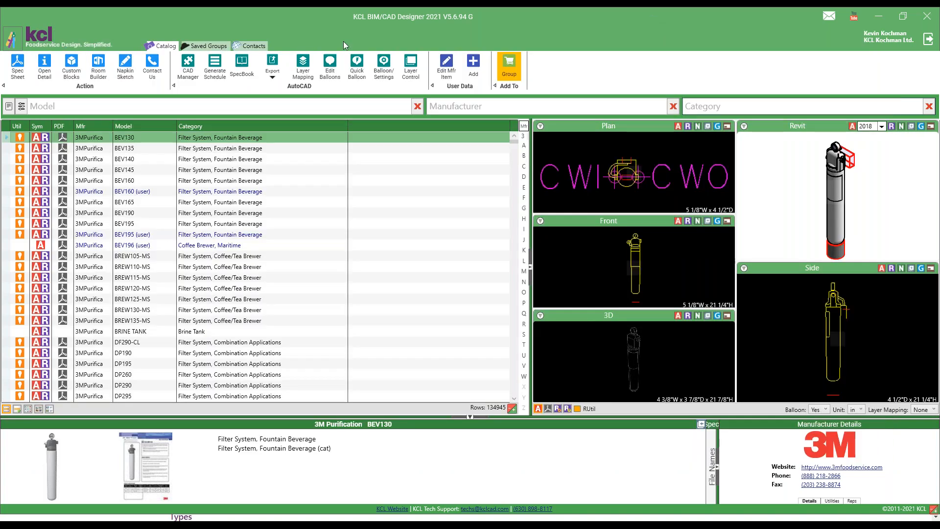
click(71, 61)
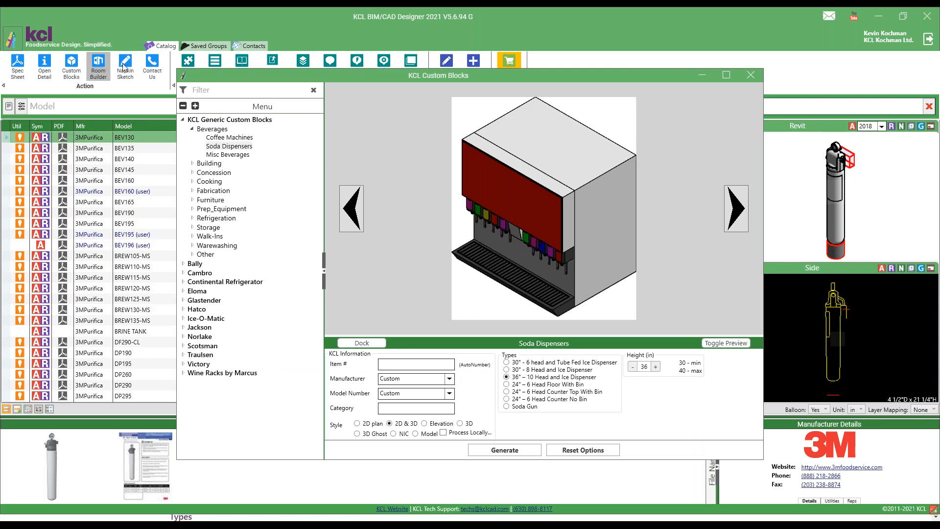
click(193, 191)
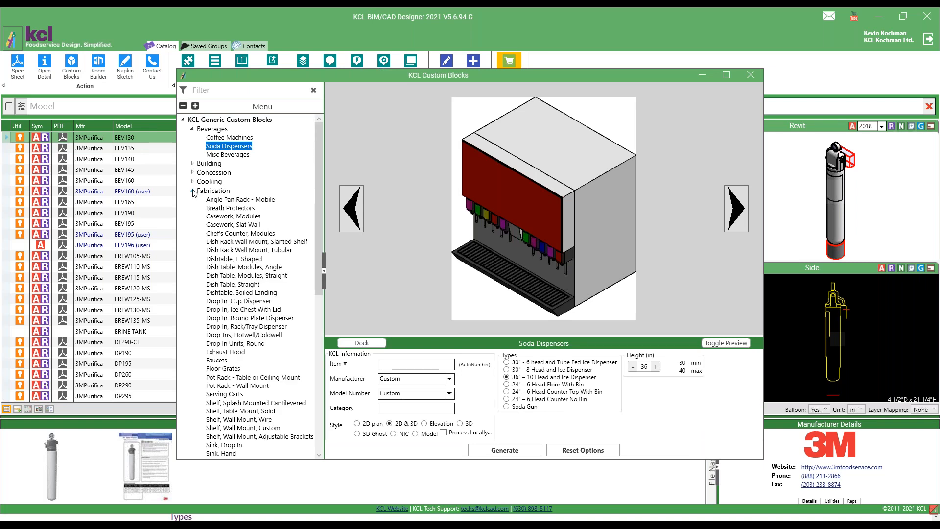
scroll(249, 226, down, 4)
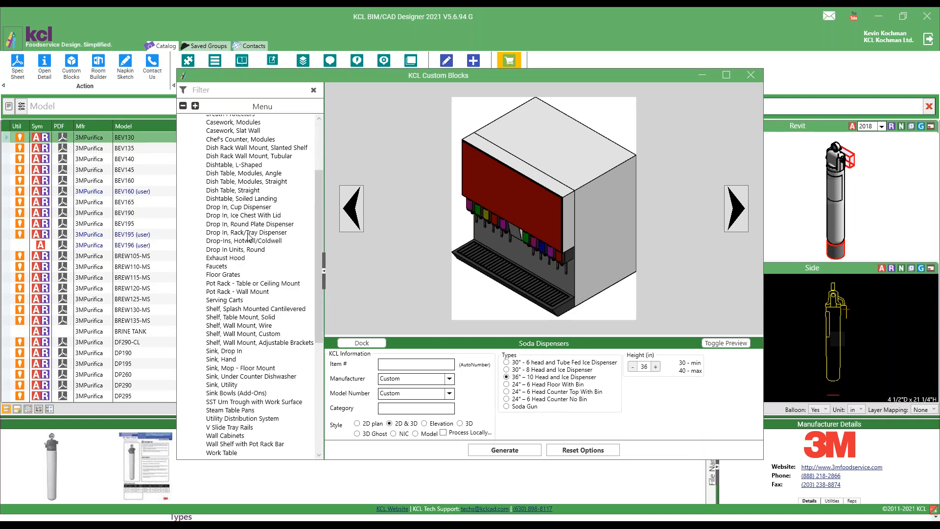
scroll(258, 376, down, 3)
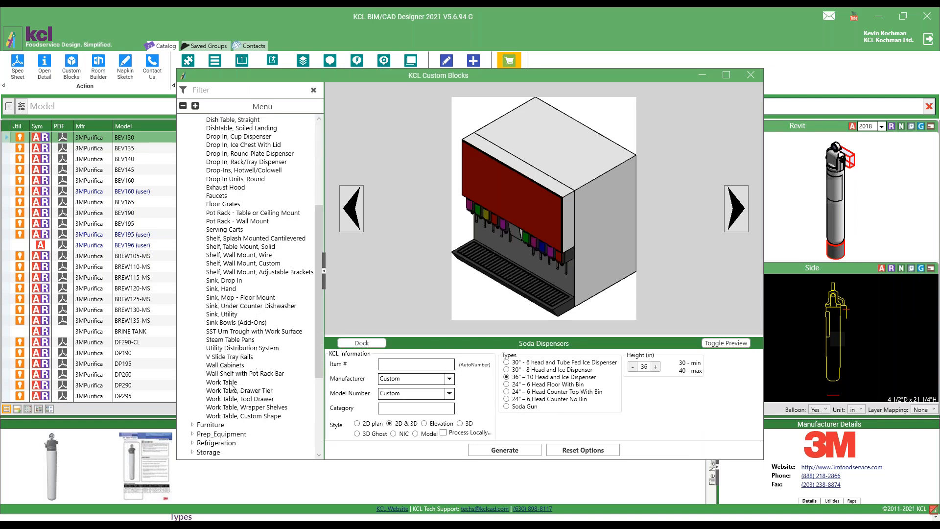
click(230, 383)
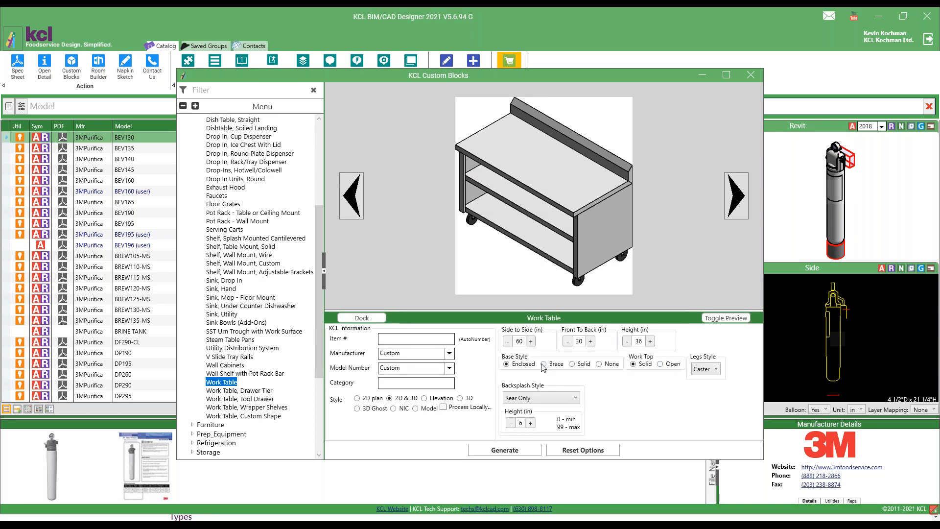
Step through the work table variants to the one with a Solid base style and Solid work top.
click(740, 195)
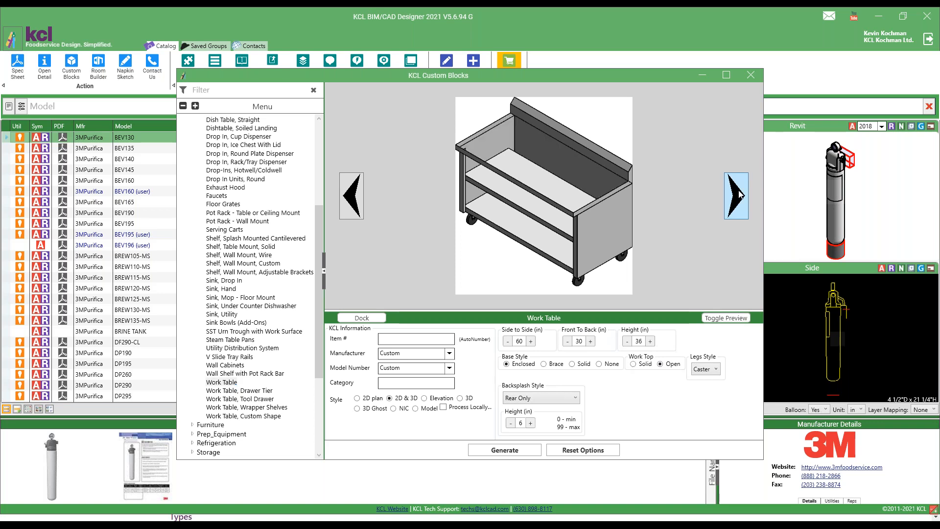
click(740, 195)
click(741, 195)
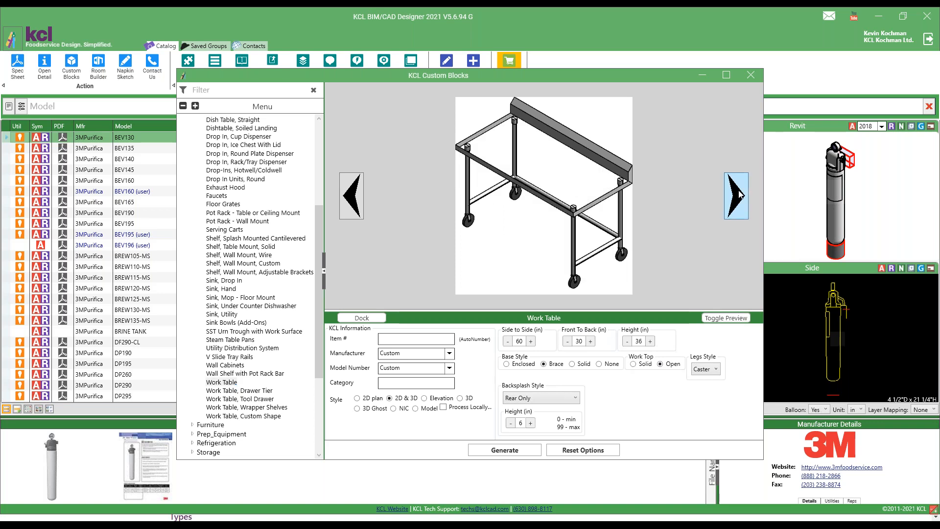
click(741, 194)
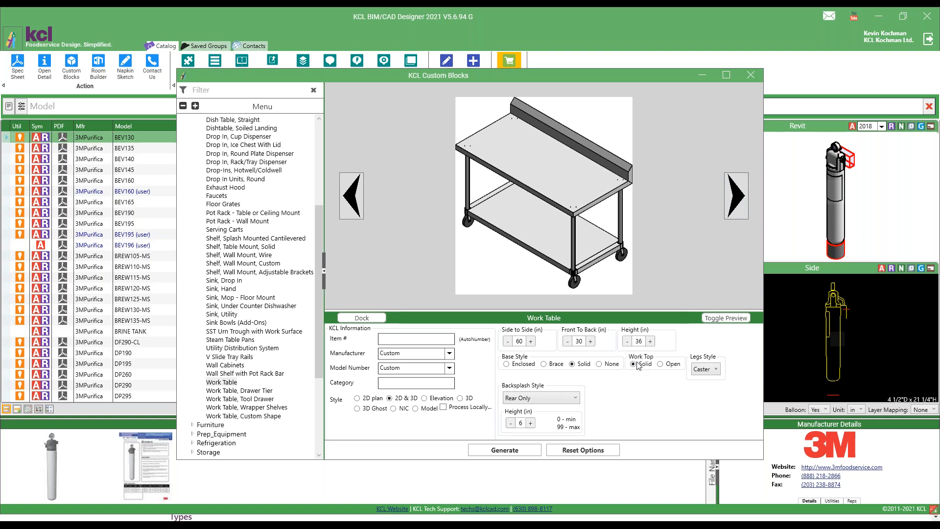
Set the legs to Feet and the backsplash to Rear & RH End at 8 in high, and generate the work table.
click(702, 370)
click(700, 380)
click(575, 398)
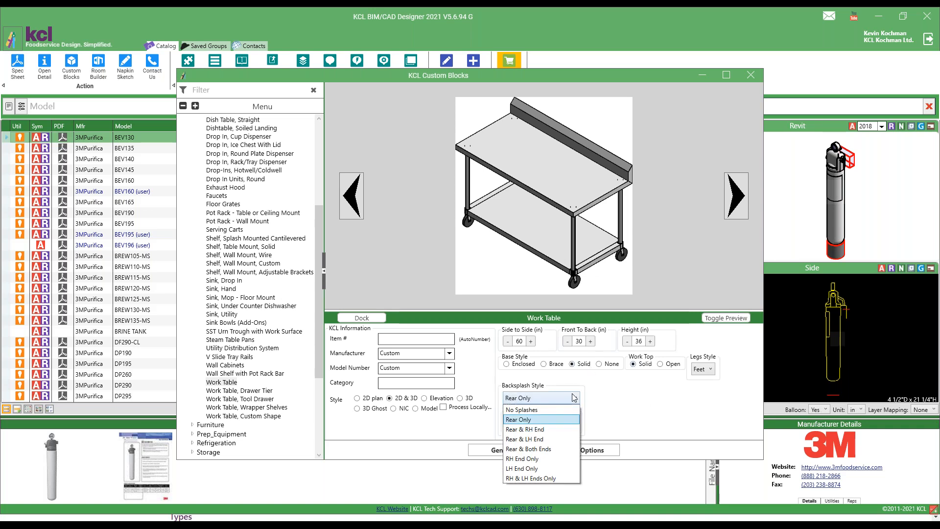
click(542, 430)
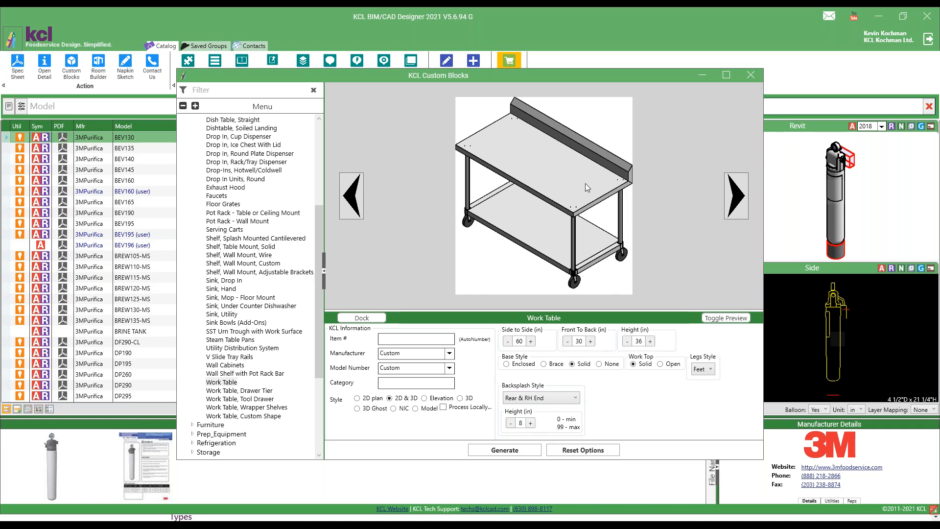
click(507, 451)
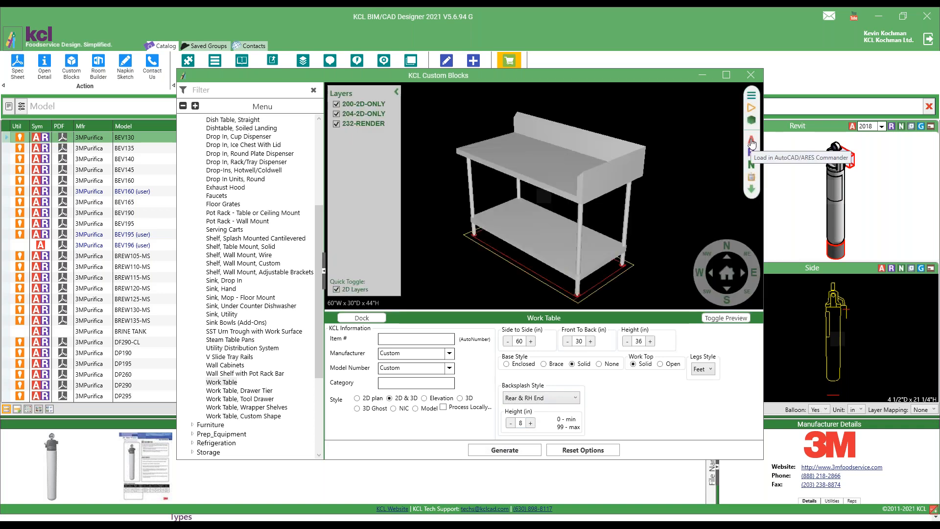
Hide the 204-2D-ONLY and 200-2D-ONLY layers in the work table preview, and show them again.
click(337, 114)
click(336, 105)
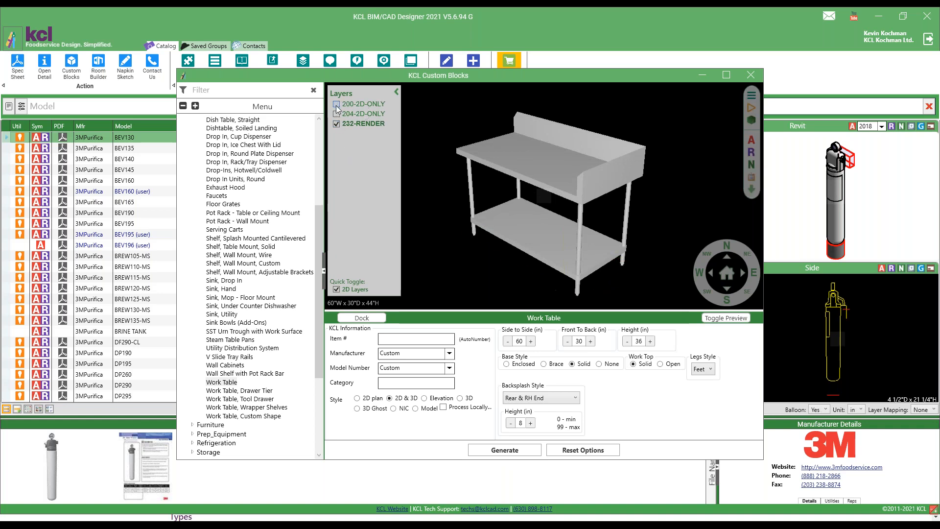
click(336, 114)
click(336, 105)
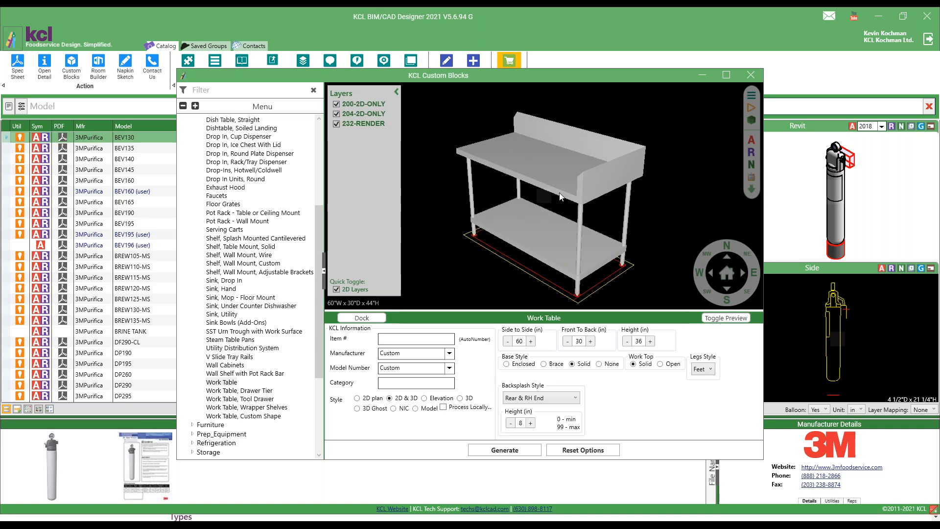
Load the work table into AutoCAD and insert it beside the soda dispenser at scale 1, rotation 0.
click(753, 145)
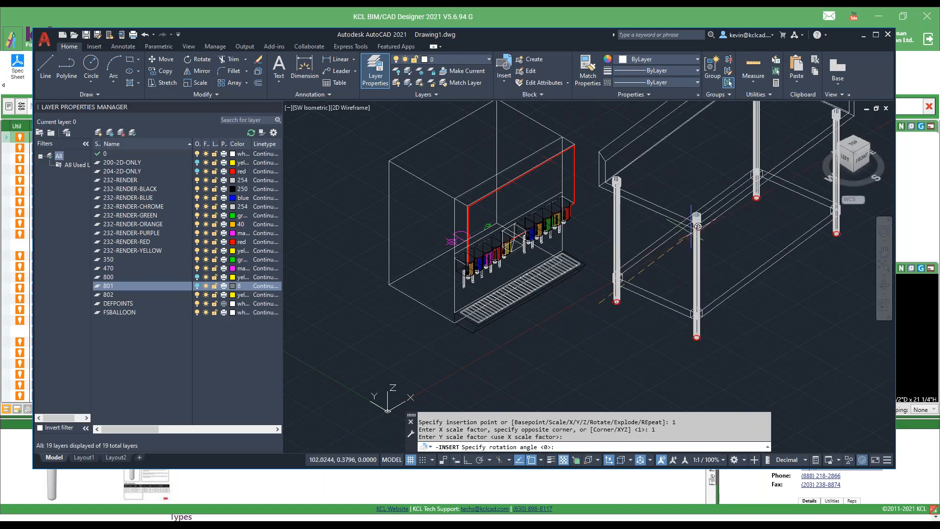
click(698, 225)
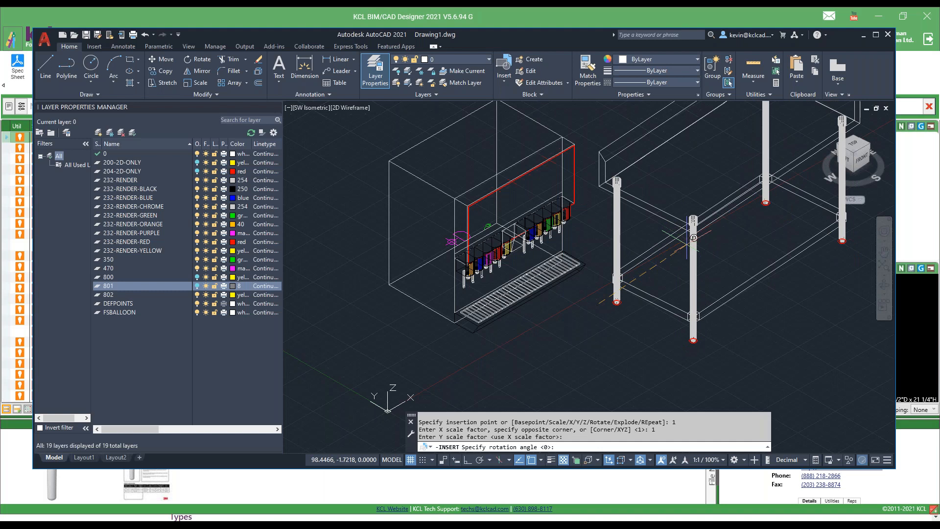
click(777, 348)
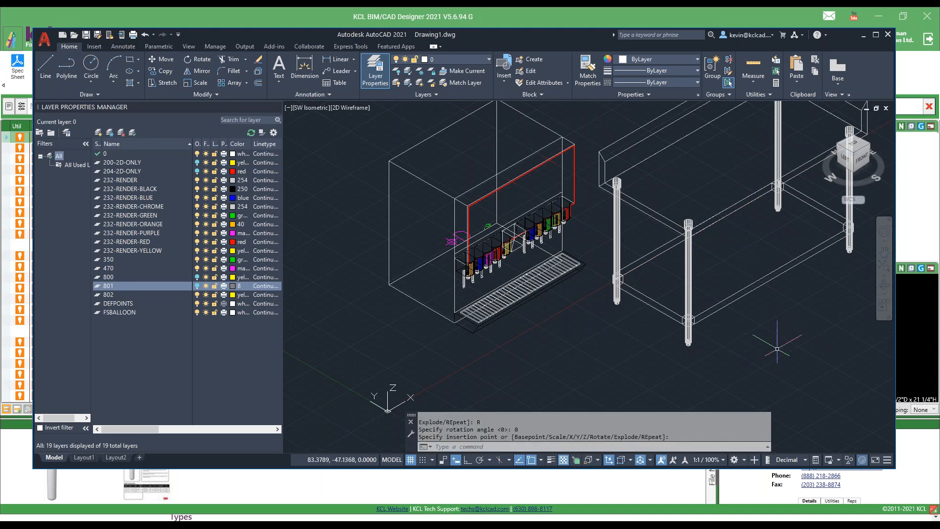
Apply HIDE and SHADE to the drawing to show the dispenser and work table as shaded solids.
scroll(612, 340, down, 3)
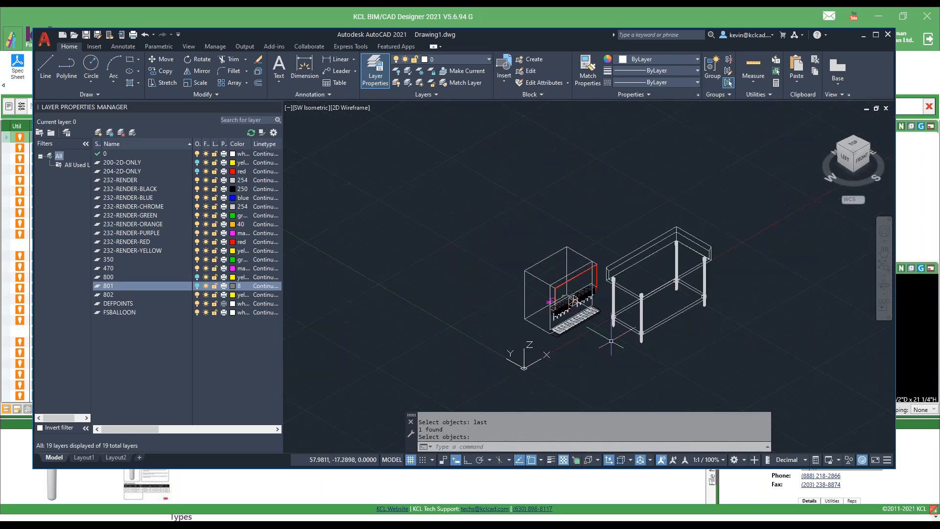
scroll(625, 352, up, 2)
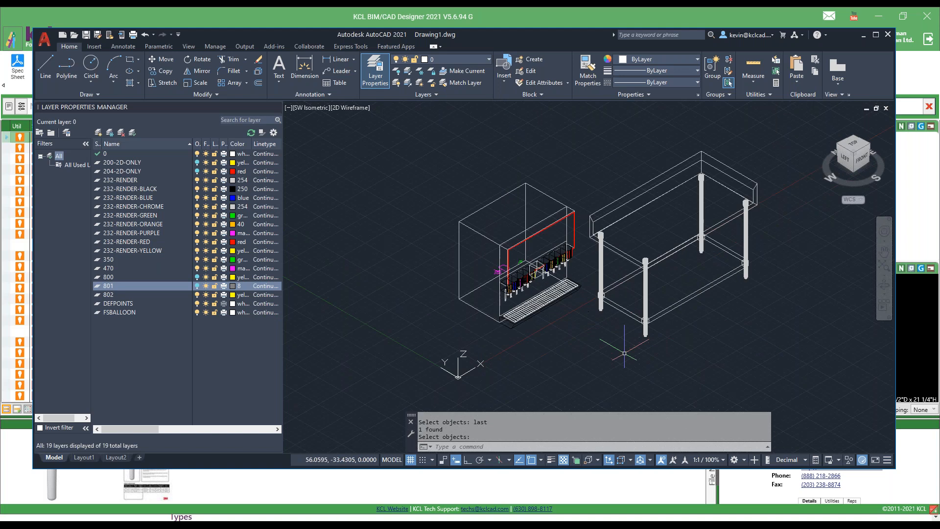
text(hide)
key(Return)
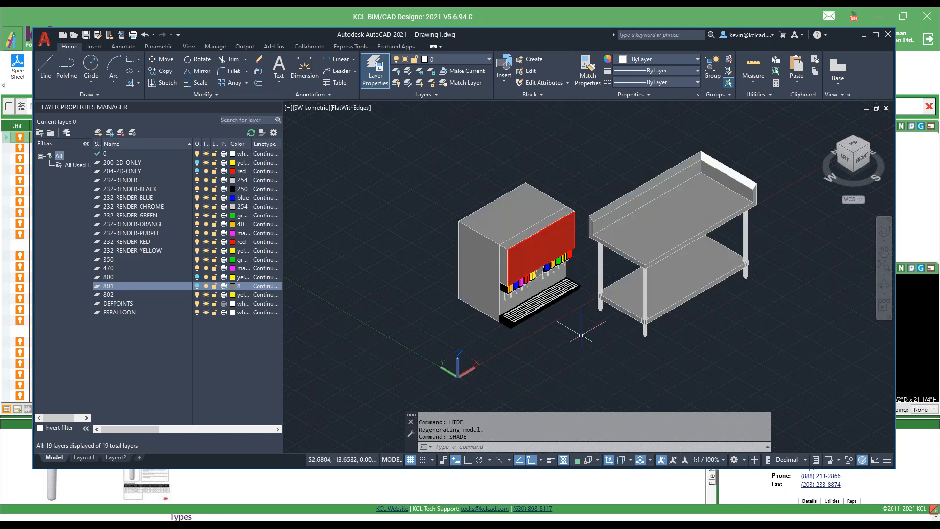
scroll(581, 335, up, 1)
scroll(581, 335, down, 2)
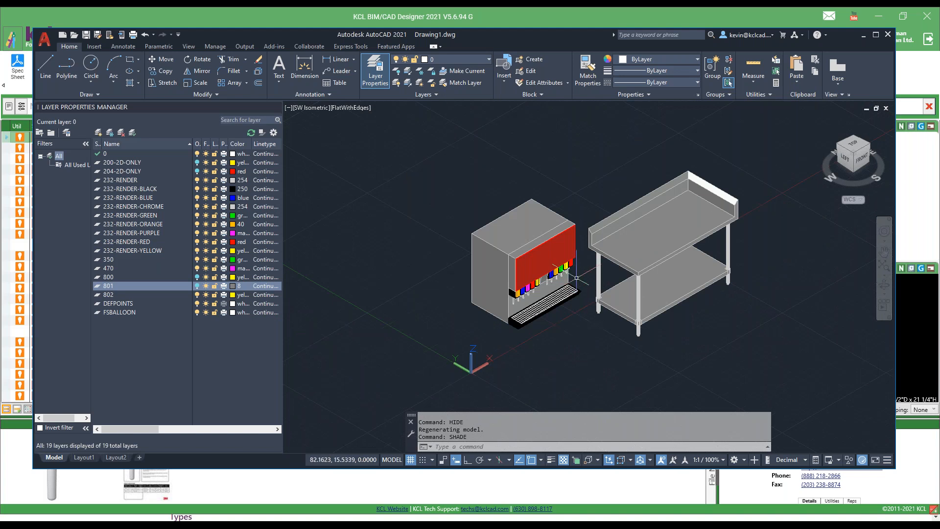
Switch back to KCL BIM/CAD Designer, regenerate the custom work table and load it into Napkin Sketch.
click(510, 13)
click(72, 72)
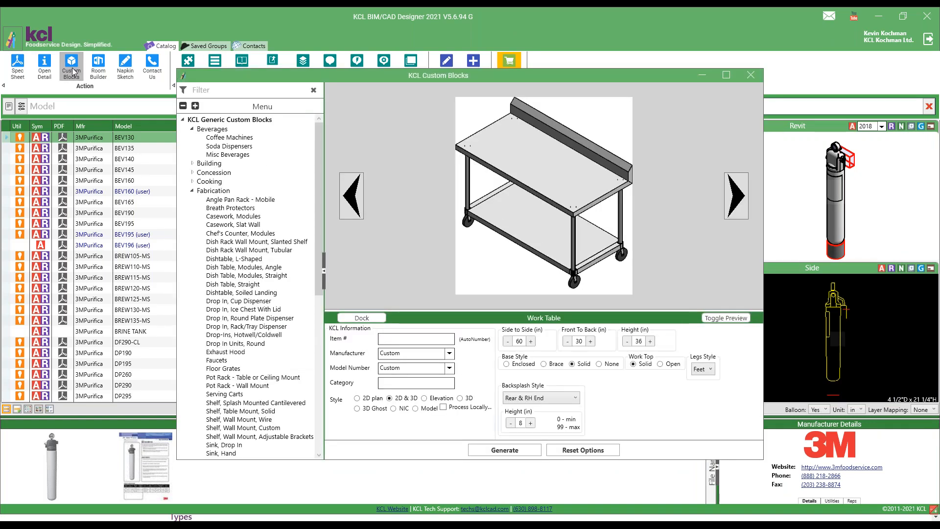
click(506, 451)
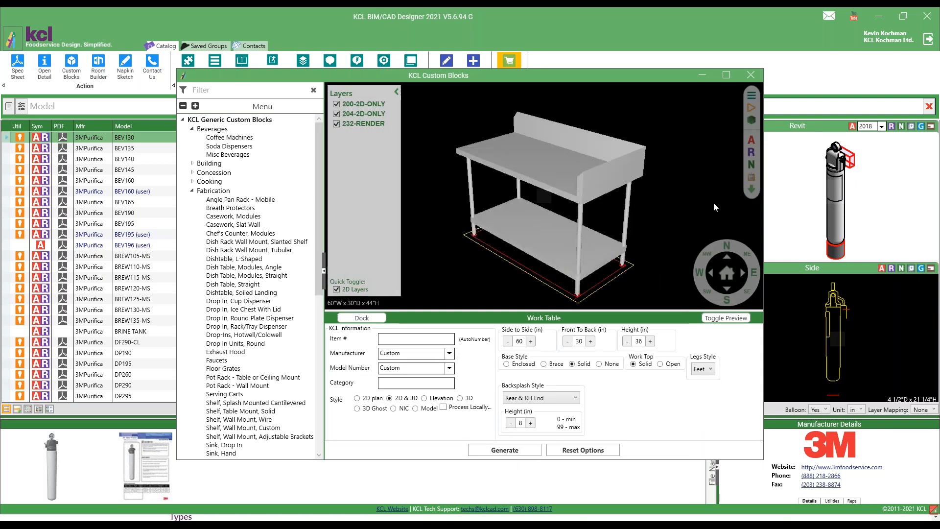
click(753, 167)
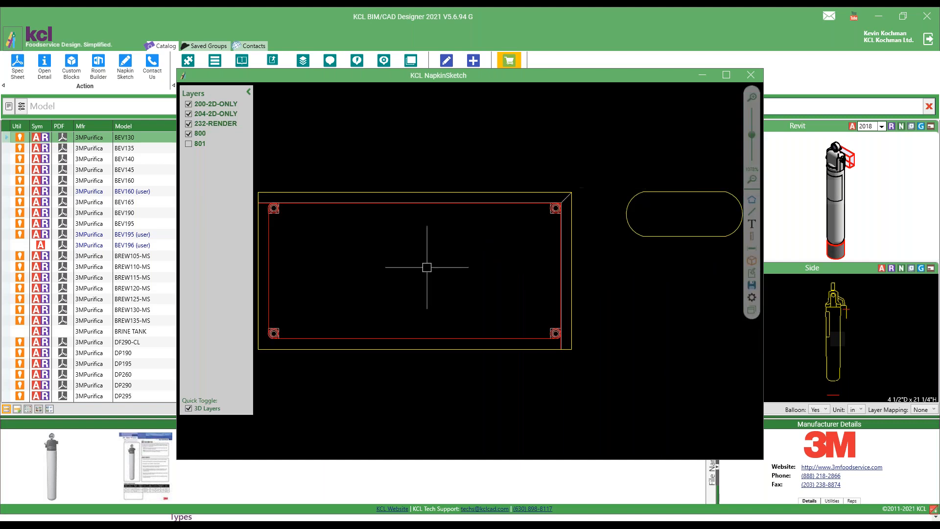
Move the work table slightly upward in the sketch and open the sketch's 3D view.
scroll(427, 267, down, 3)
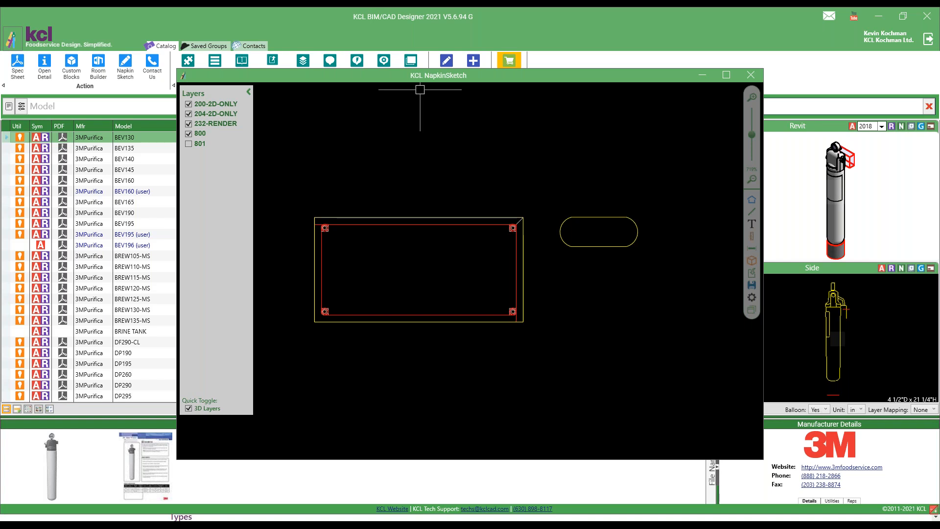
drag(409, 222, 414, 176)
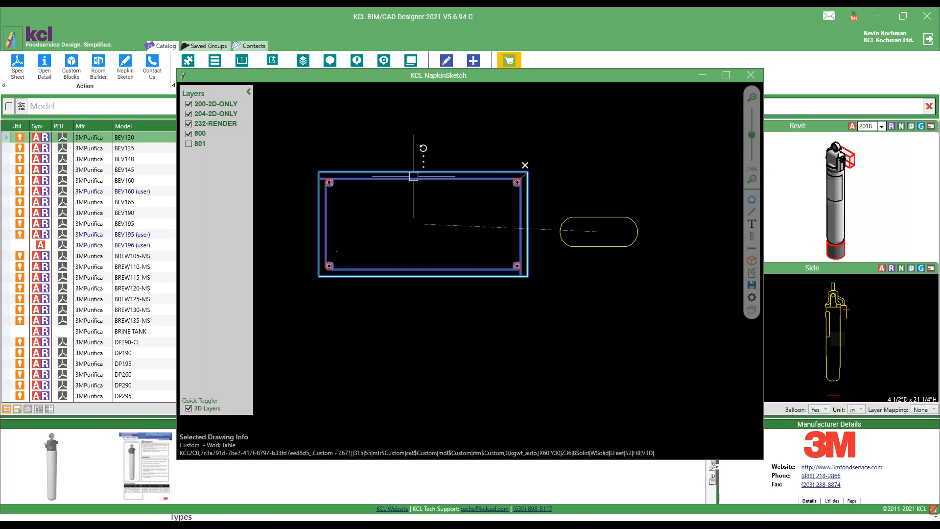
click(753, 262)
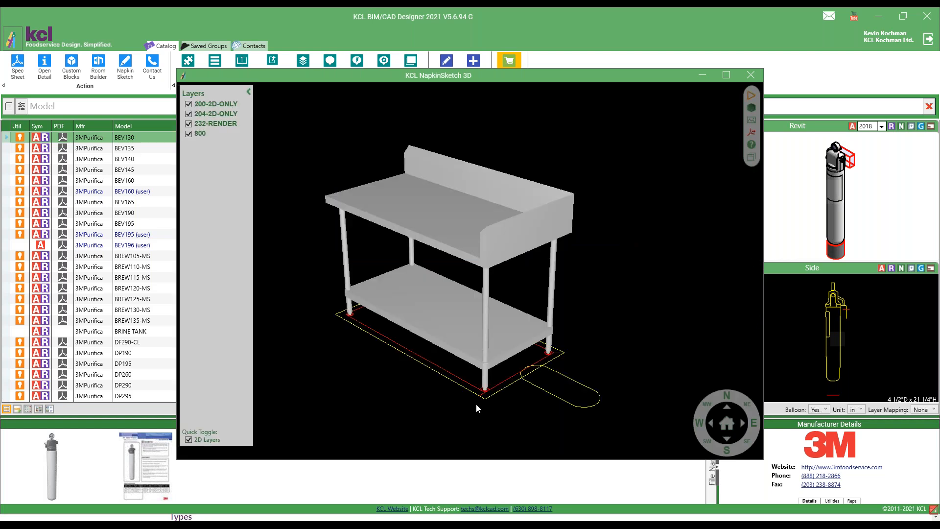
Hide the 204-2D-ONLY, 200-2D-ONLY and 800 layers in the 3D sketch, inspect the table and close the view.
click(188, 113)
click(188, 104)
click(189, 134)
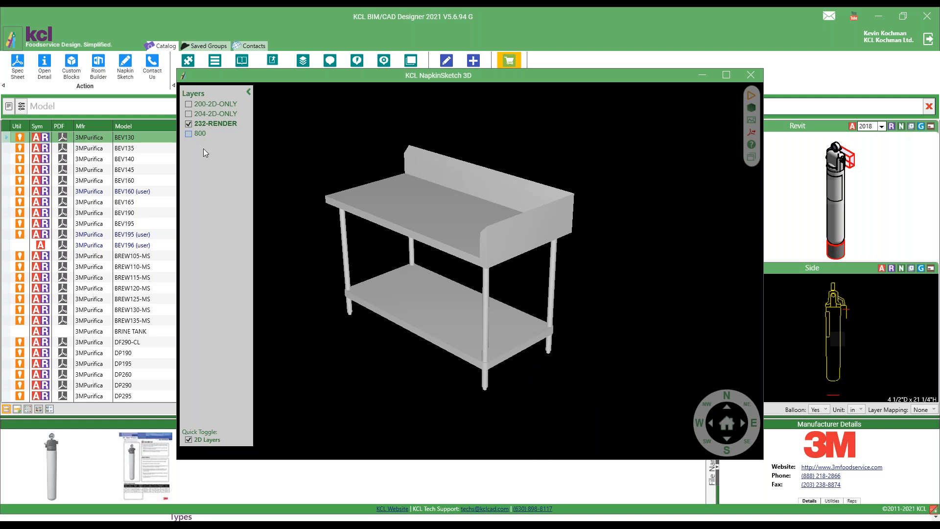
scroll(351, 375, up, 2)
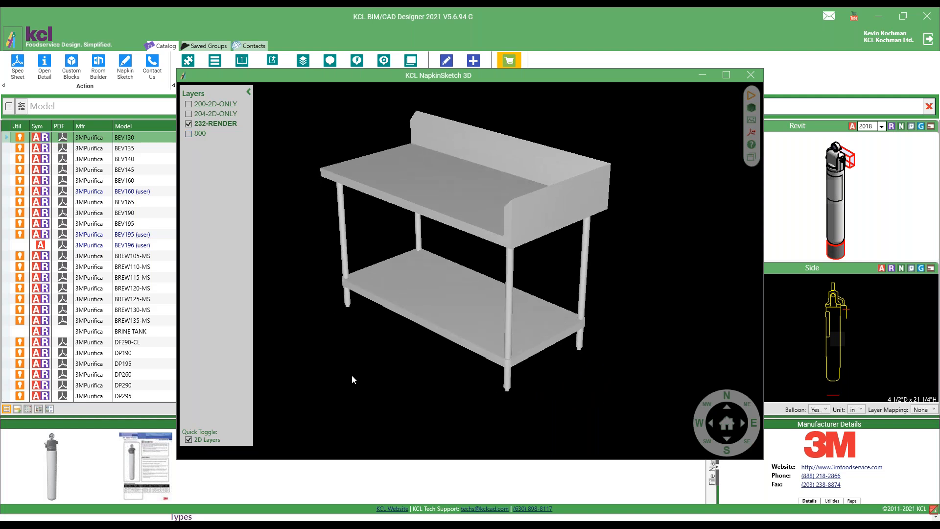
scroll(629, 223, down, 2)
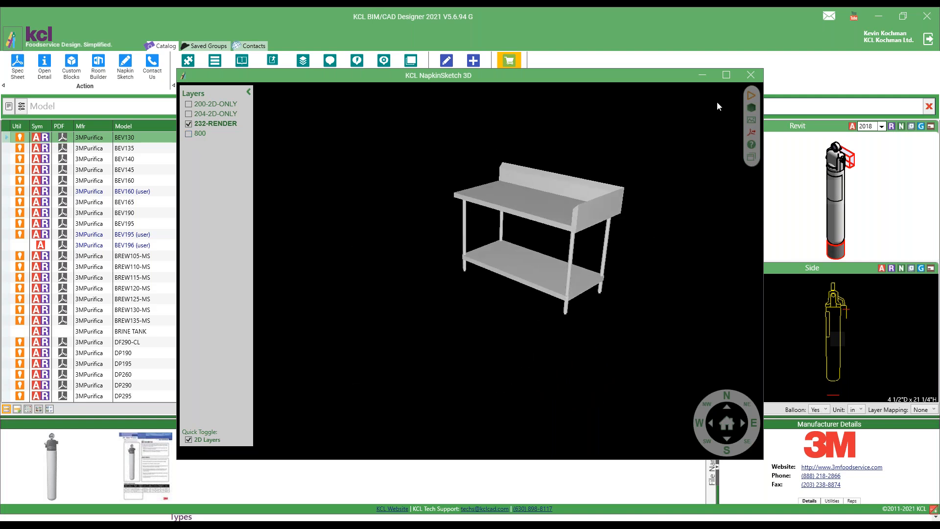
click(751, 76)
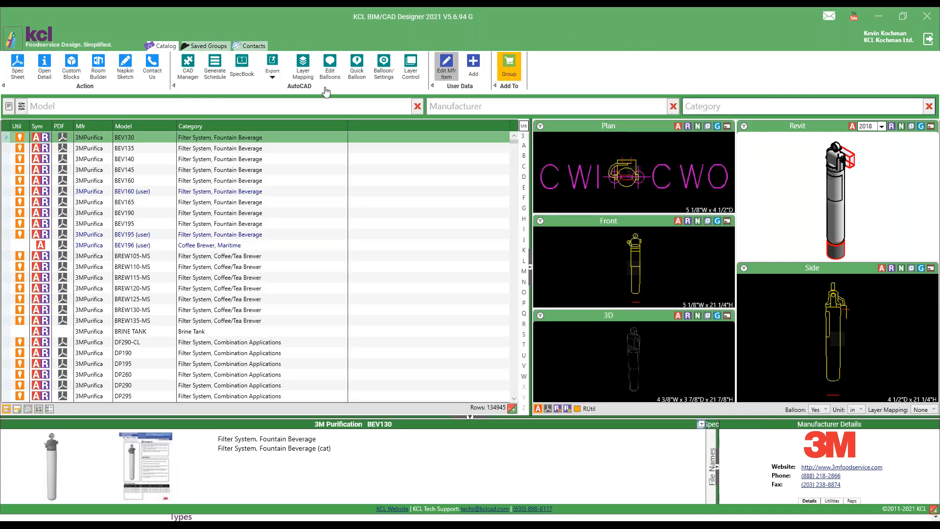
Reopen the custom blocks and choose Serving Carts from the Fabrication group.
click(71, 64)
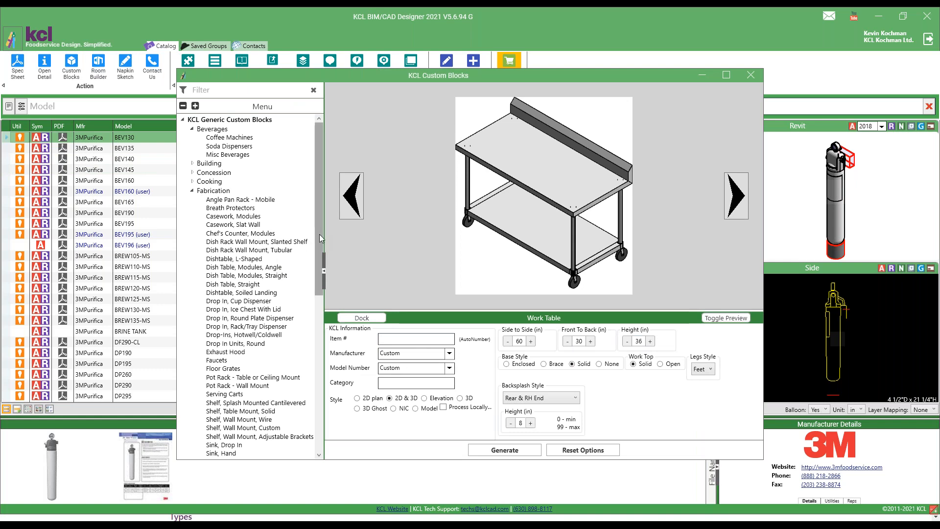
scroll(320, 261, down, 3)
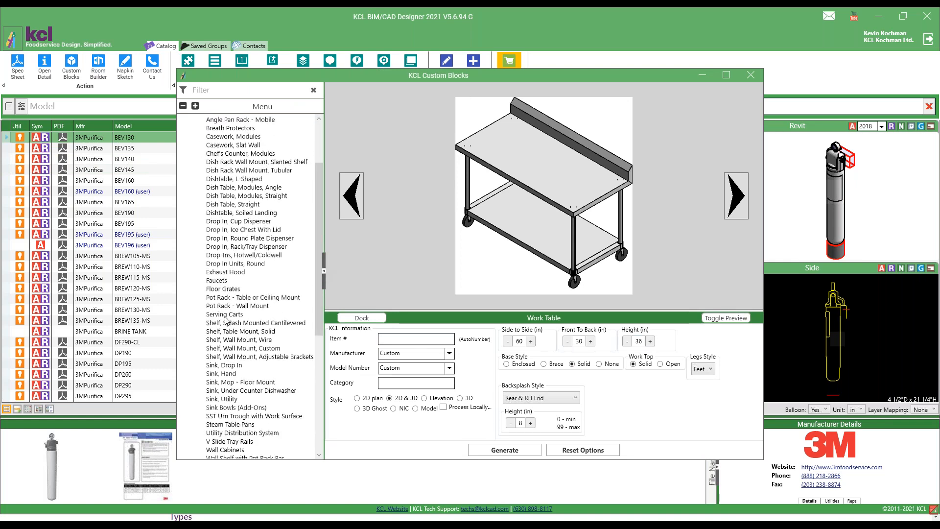
click(225, 316)
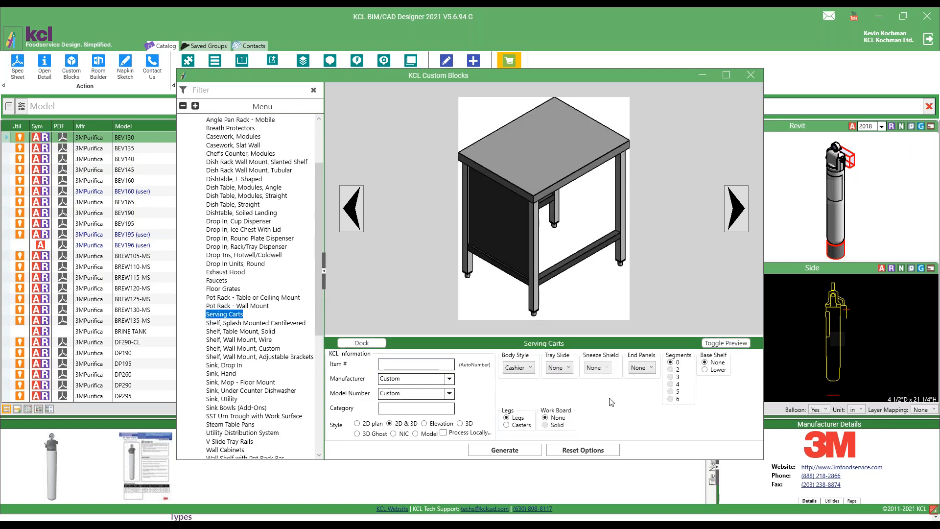
Configure the serving cart with a Hot Bain Marie body, Tube tray slide and Single Service sneeze shield.
click(530, 368)
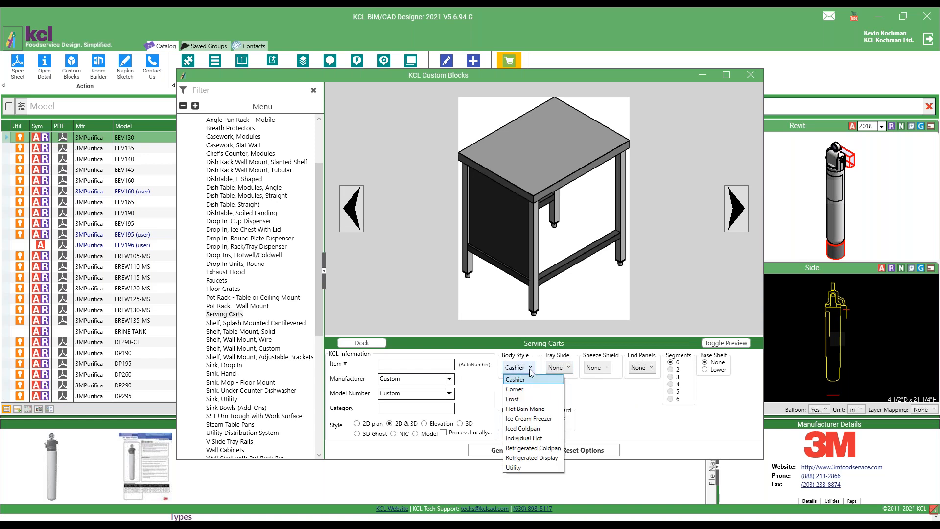
click(531, 408)
click(583, 375)
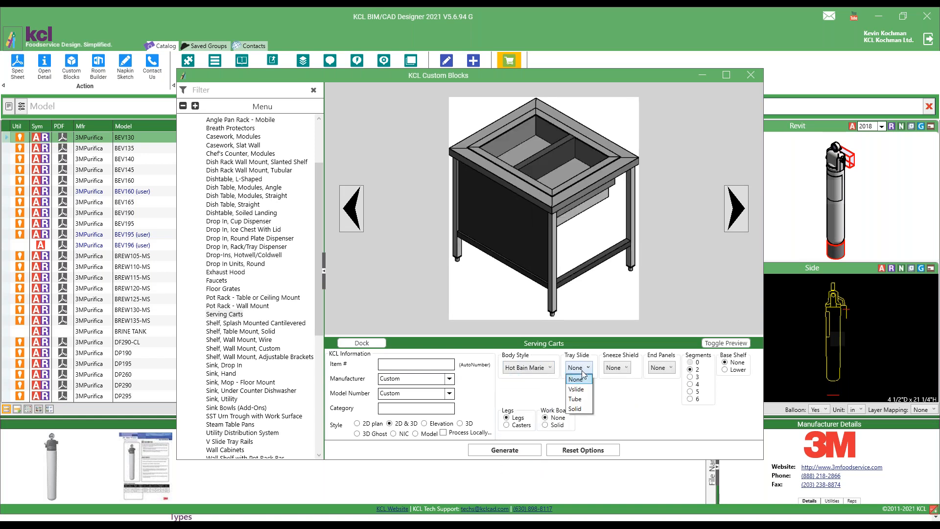
click(576, 399)
click(620, 368)
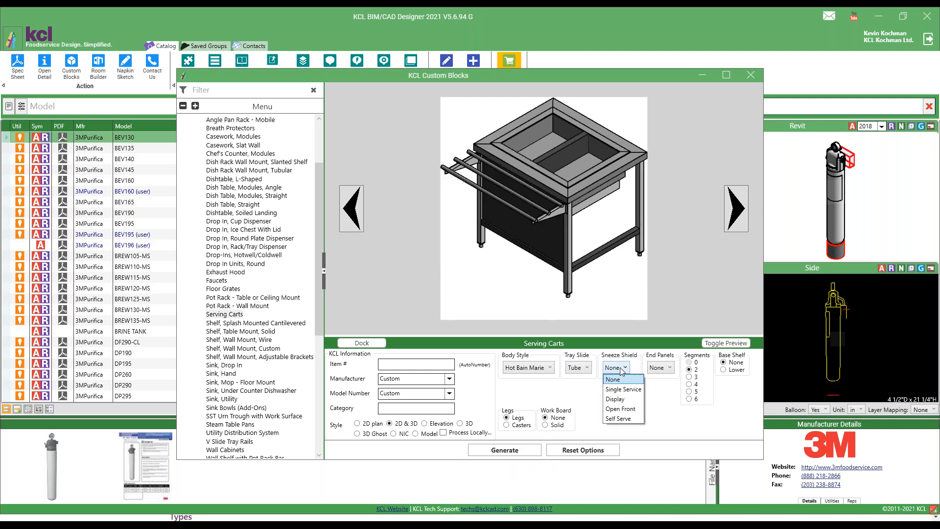
click(625, 390)
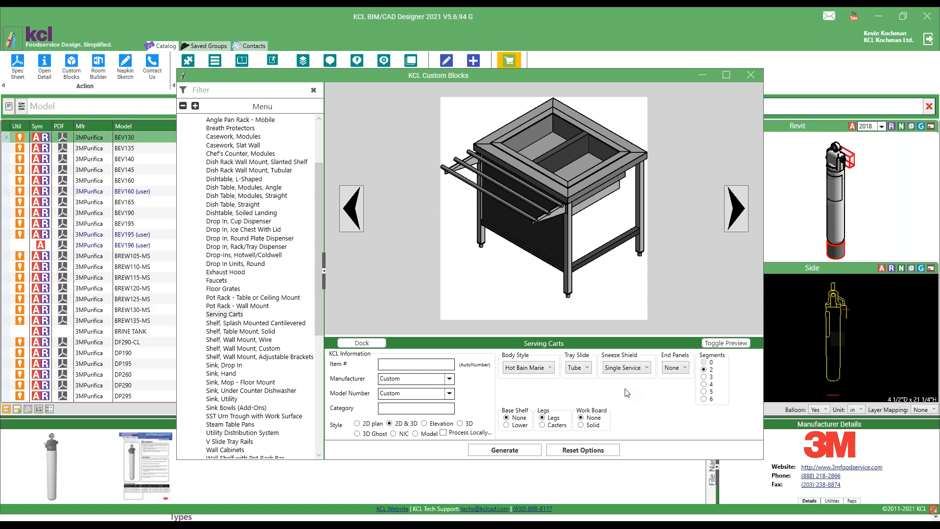
Give the cart both end panels, 4 segments and a solid work board, and generate it first with legs and again with casters.
click(684, 368)
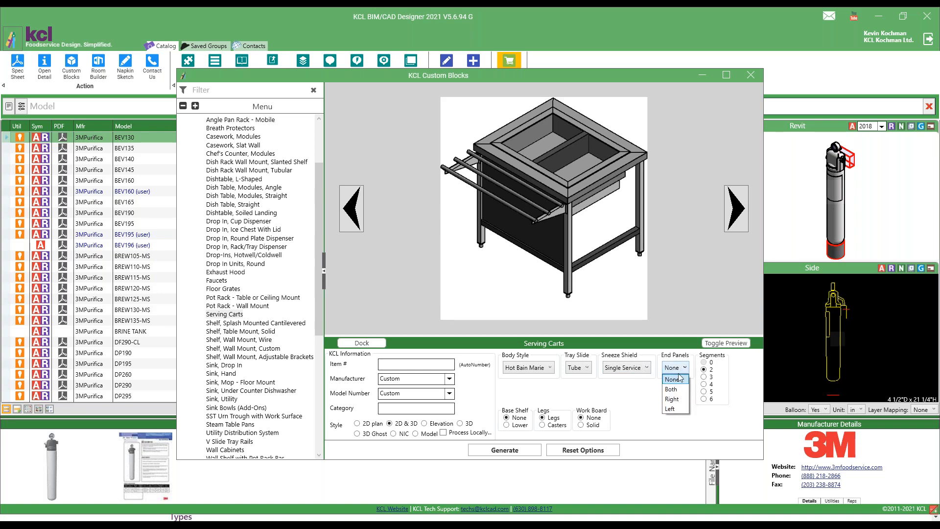
click(674, 390)
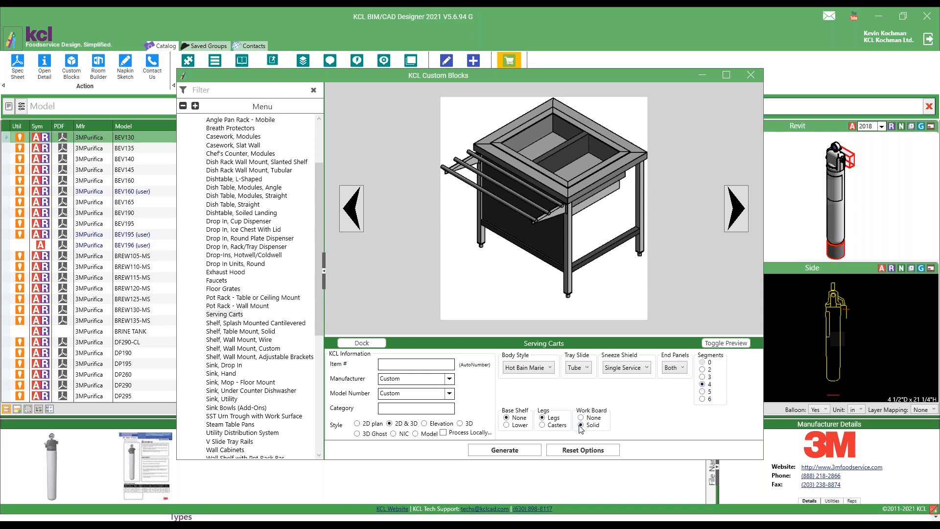
click(506, 450)
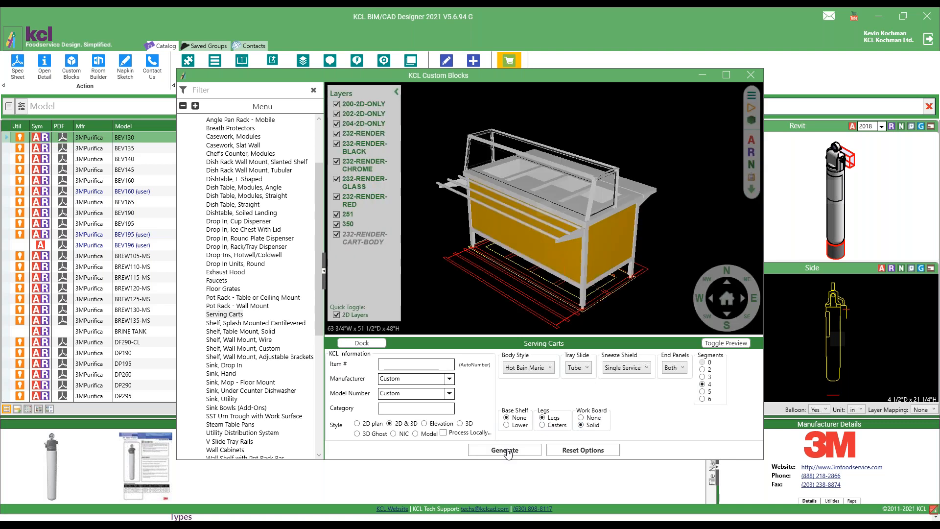
click(544, 426)
click(505, 449)
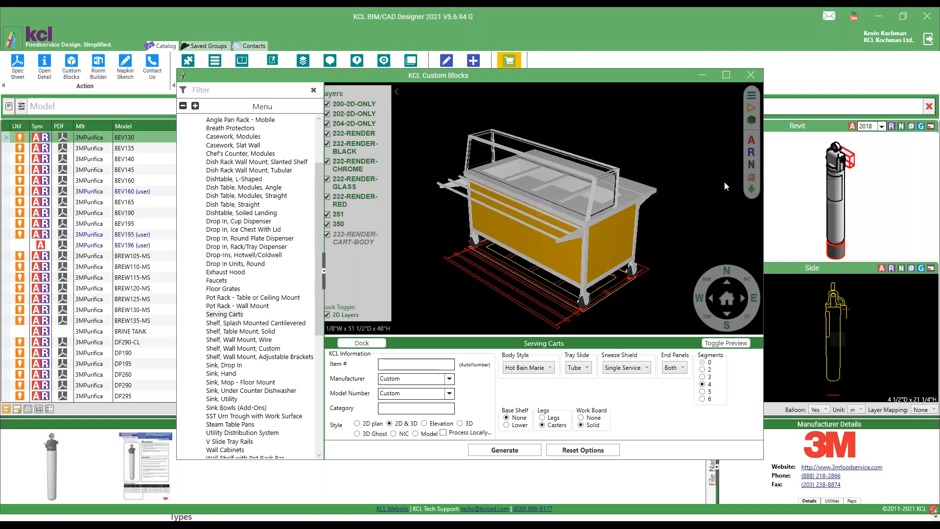
Load the serving cart into Napkin Sketch beside the work table, inspect both in 3D and return to the custom blocks.
click(752, 165)
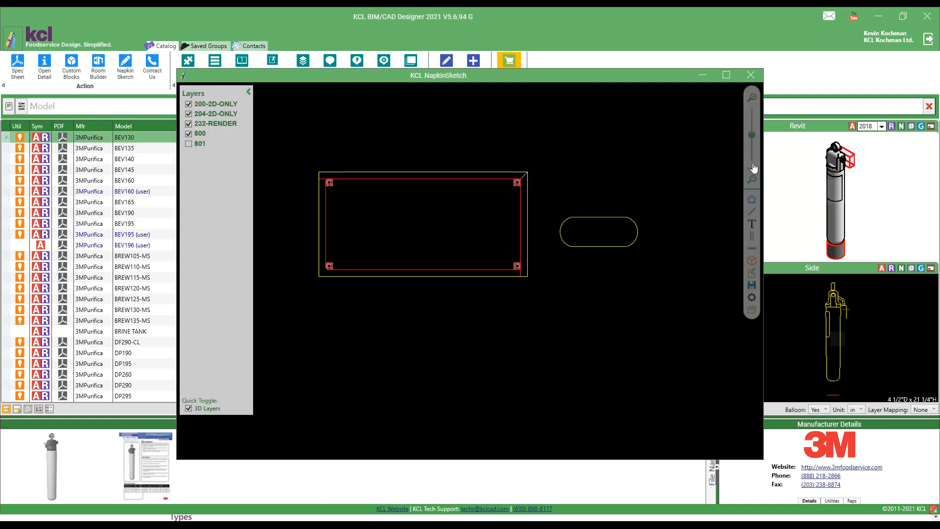
mouse_move(564, 280)
mouse_down()
mouse_move(562, 231)
mouse_move(547, 238)
mouse_up()
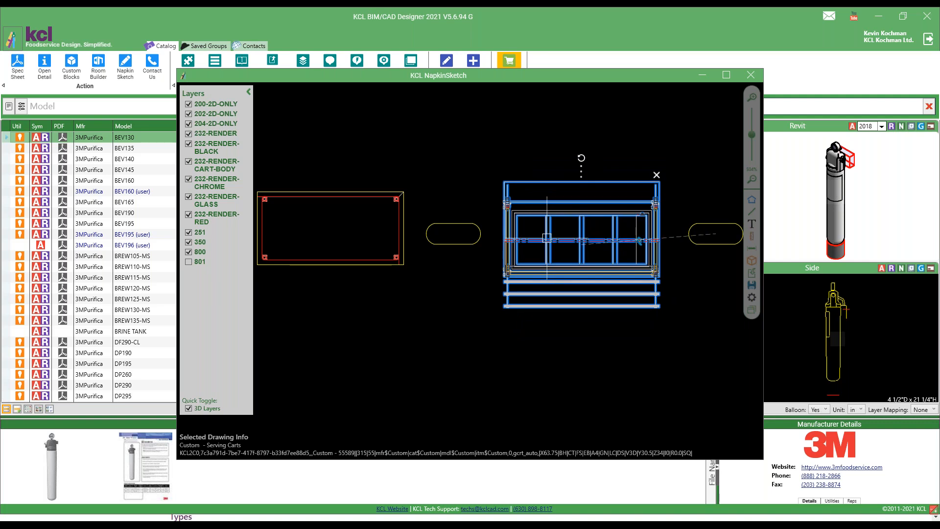
click(752, 261)
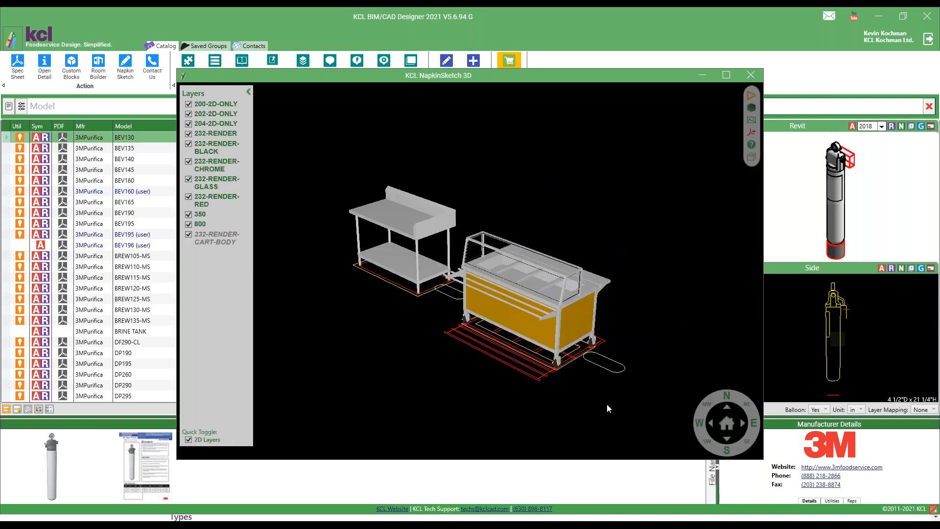
click(752, 75)
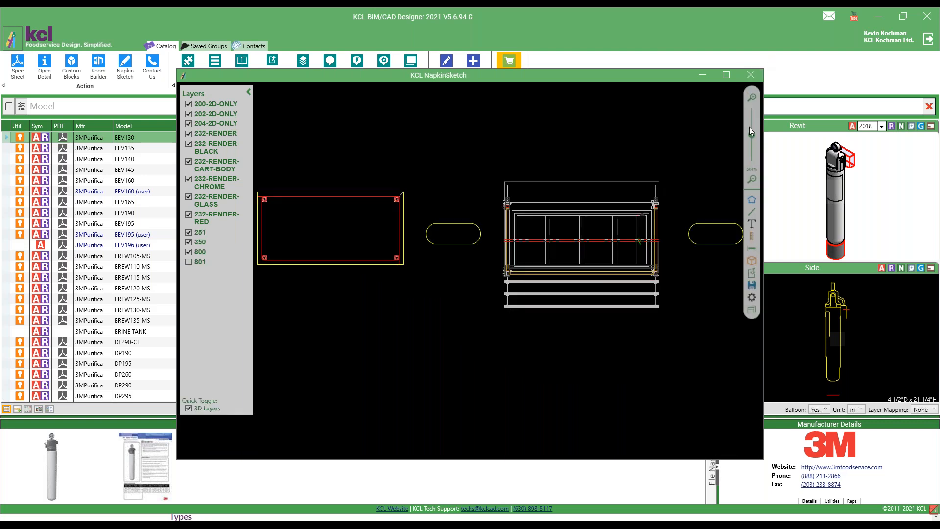
click(751, 75)
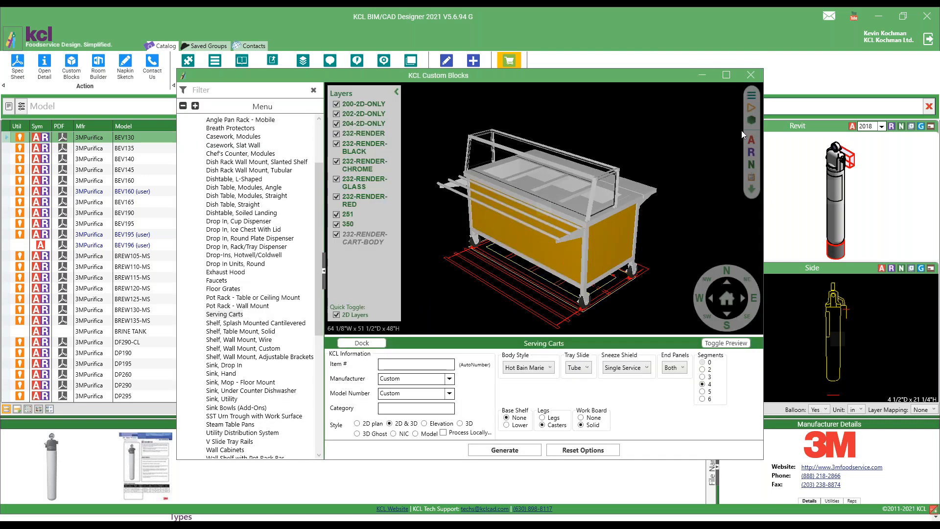
Insert the serving cart into the AutoCAD drawing beside the work table with a rotation angle of 0.
click(752, 141)
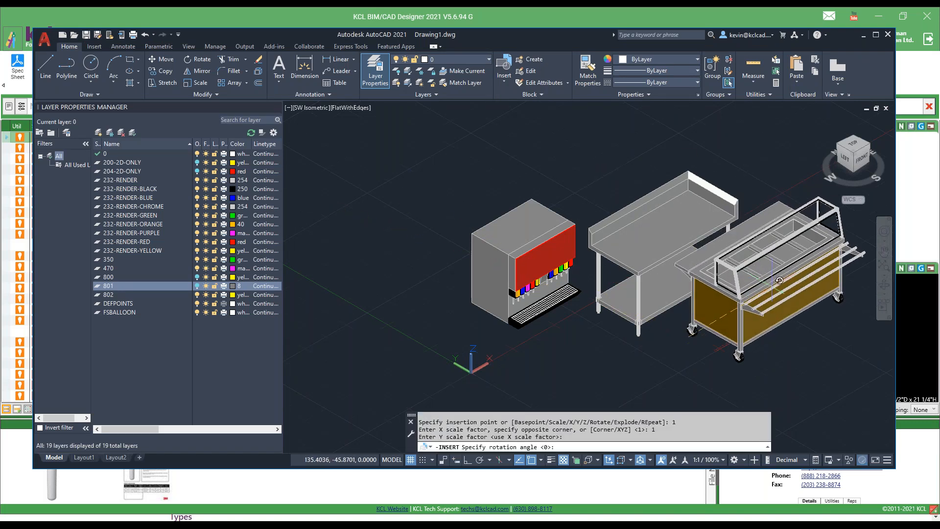
key(Return)
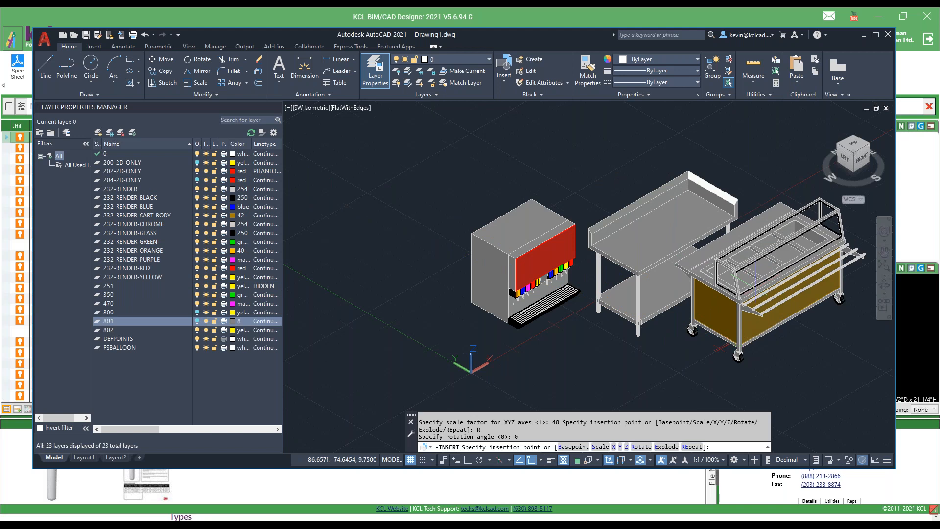
click(632, 351)
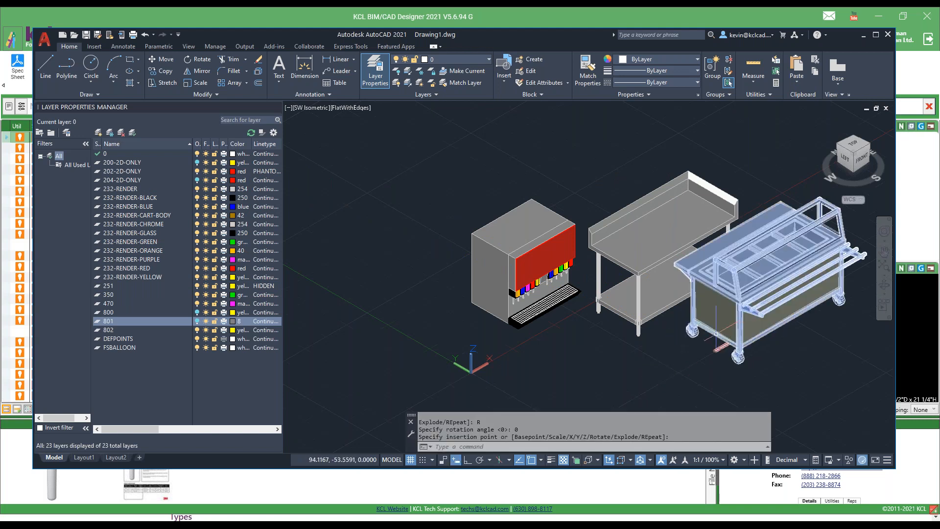
scroll(585, 351, up, 2)
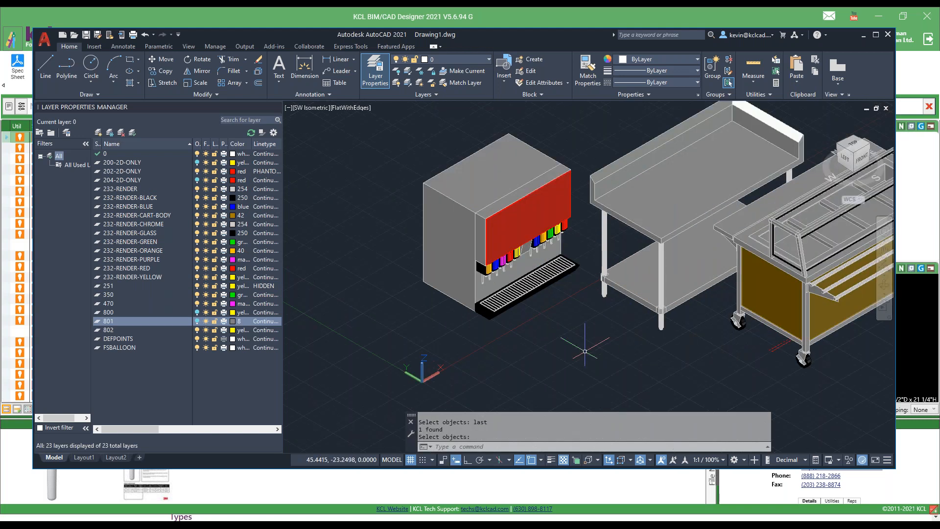
scroll(585, 351, down, 2)
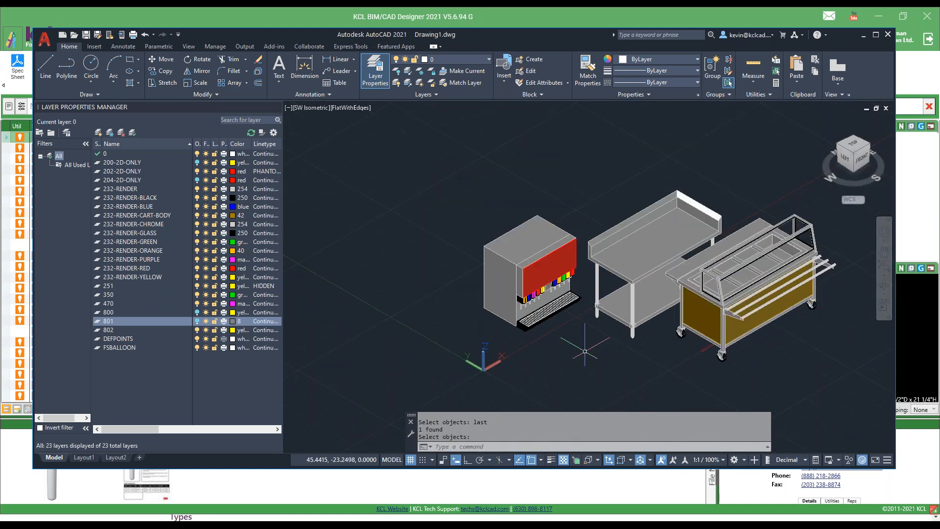
Switch back to KCL BIM/CAD Designer, reopen the custom blocks and choose Marcus Wine Racks from Wine Racks by Marcus.
click(521, 15)
click(74, 62)
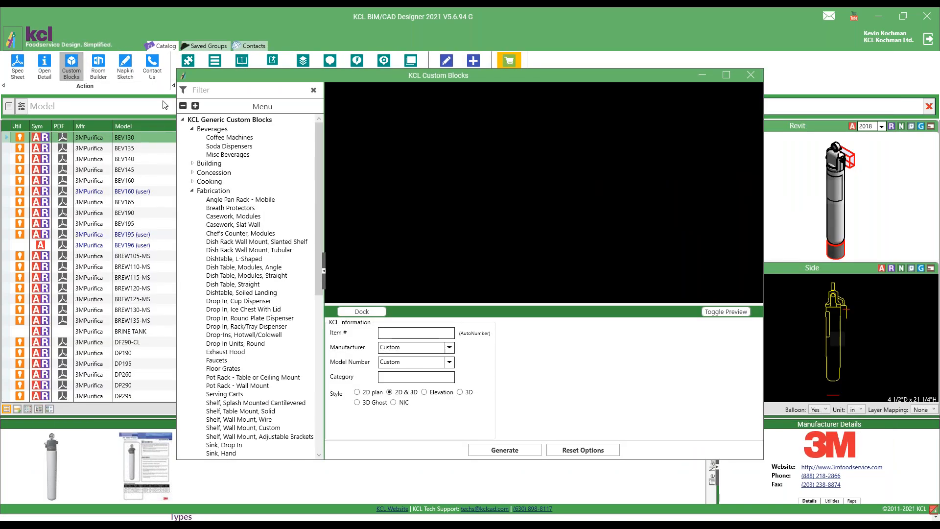
click(520, 451)
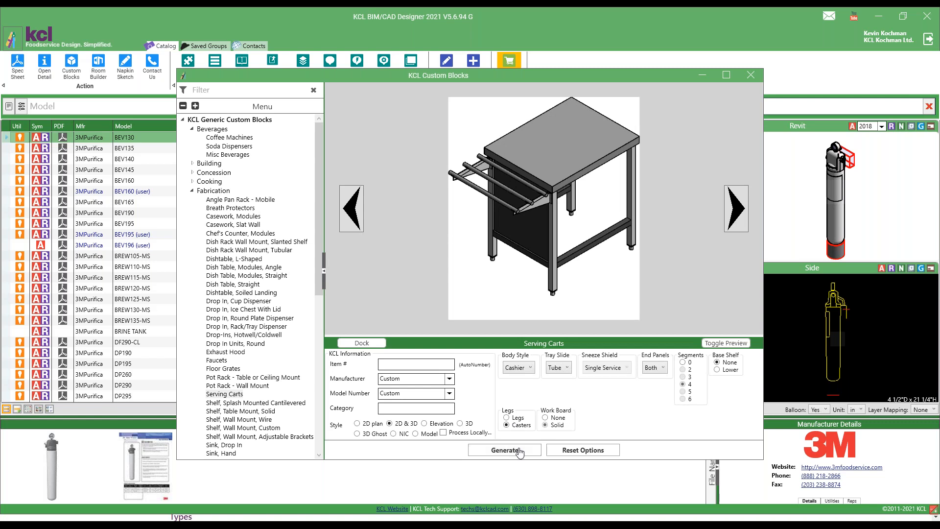
click(193, 191)
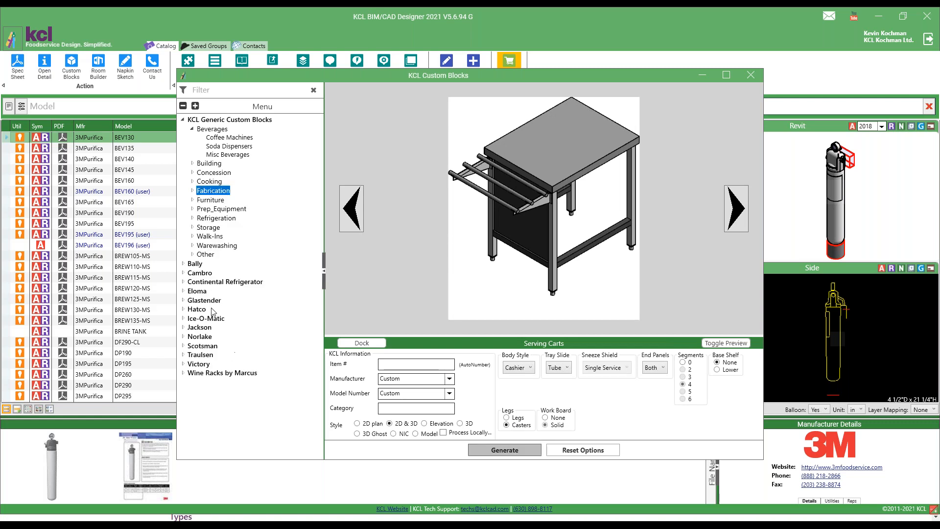
click(184, 373)
click(230, 383)
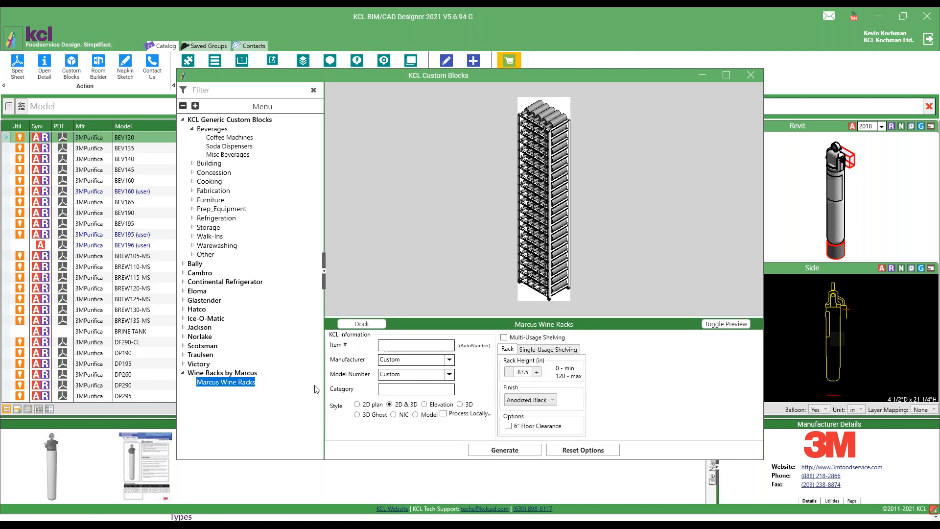
Review the wine rack's shelving options, enable multi-usage shelving and set the bottle size to Champagne - 750ml.
click(540, 350)
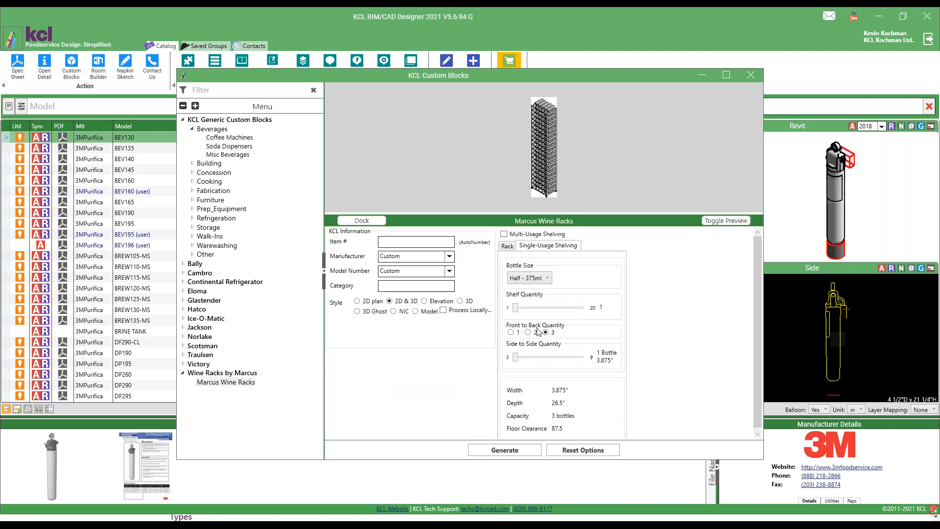
click(504, 235)
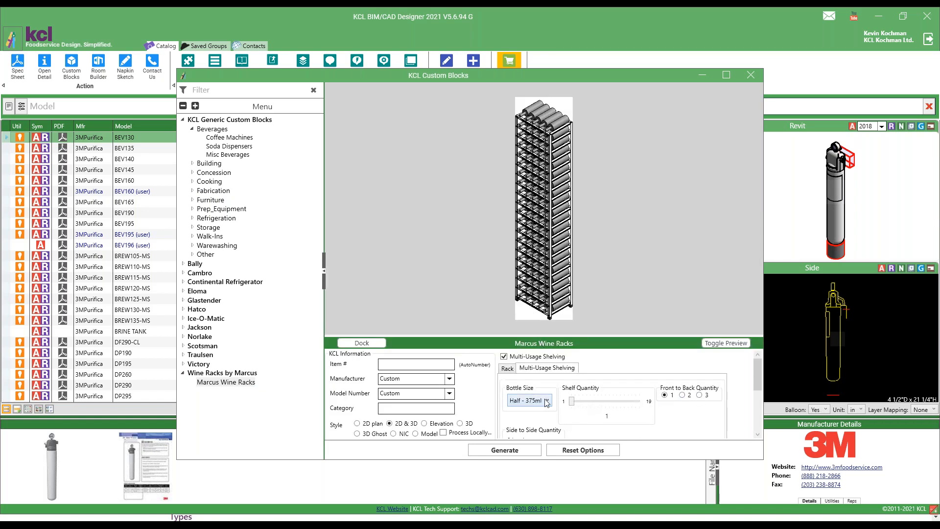
scroll(547, 405, down, 2)
mouse_move(603, 336)
mouse_down()
mouse_move(602, 213)
mouse_move(605, 345)
mouse_up()
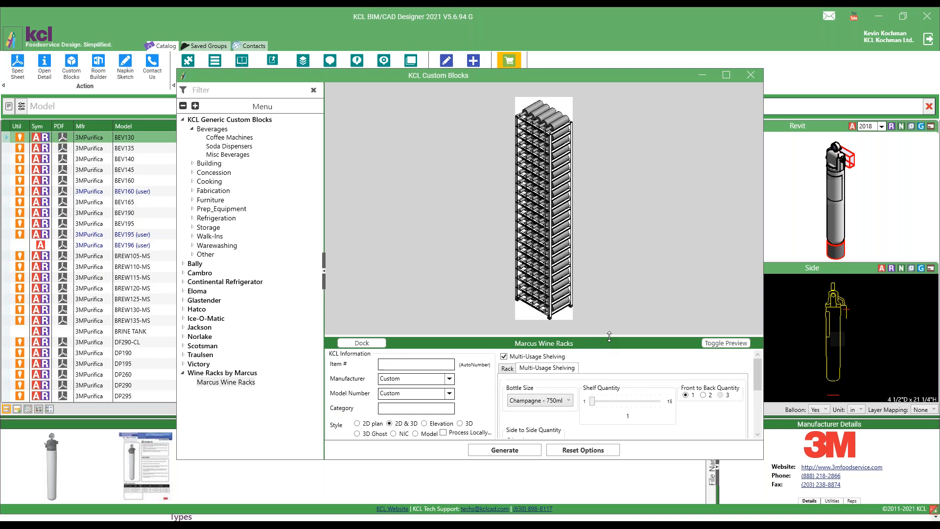
Examine the options for Cambro High Density CamShelving, the Bally Walk-In Cooler and the Bally Walk-In Corner.
click(183, 273)
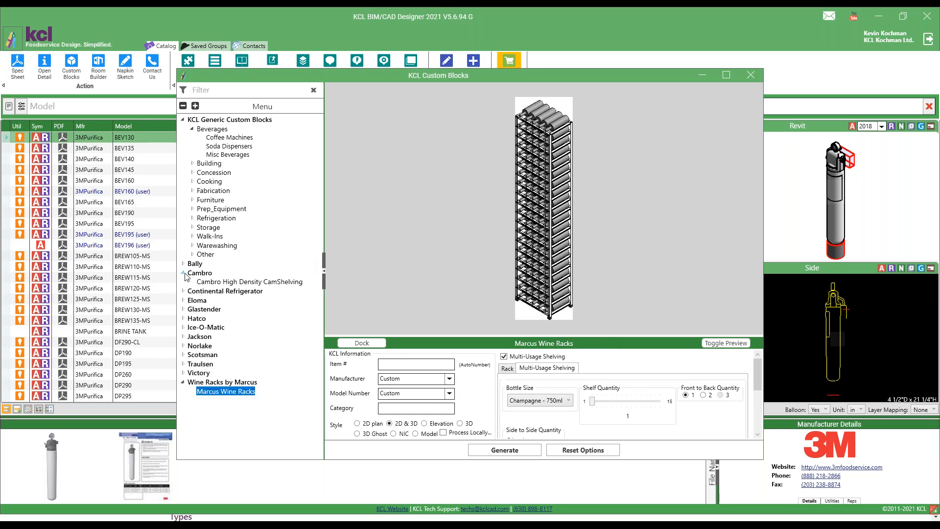
click(233, 282)
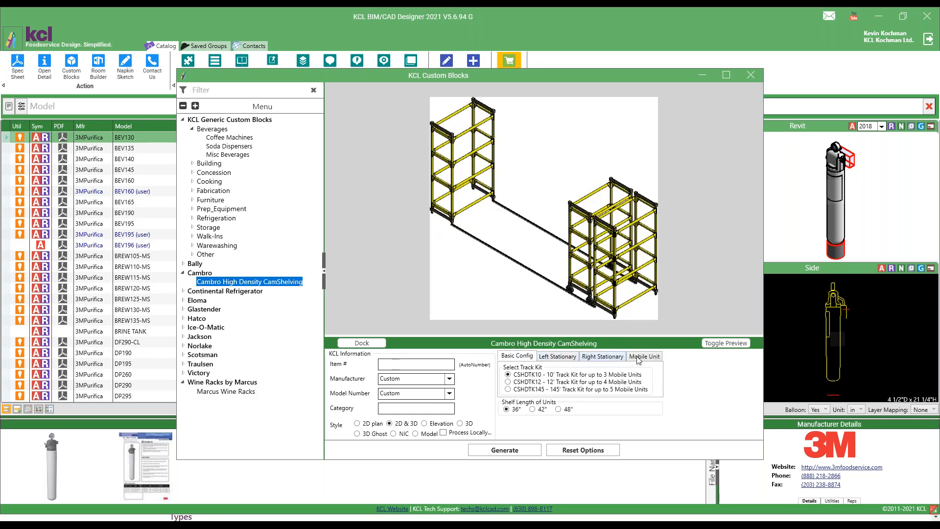
click(183, 264)
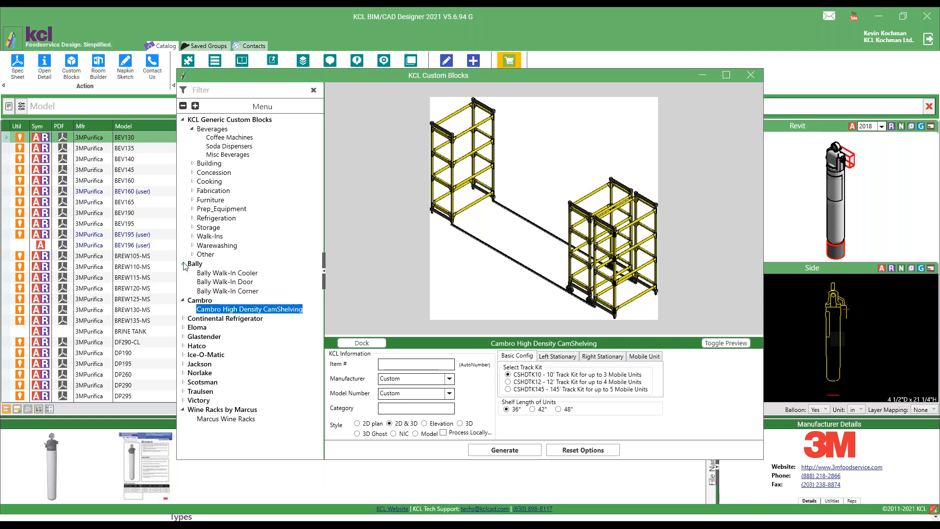
click(230, 273)
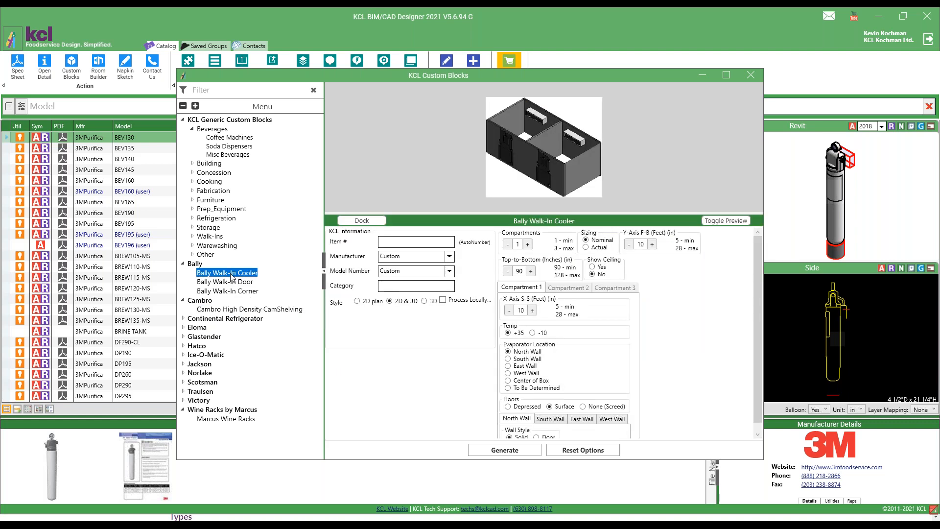
click(246, 293)
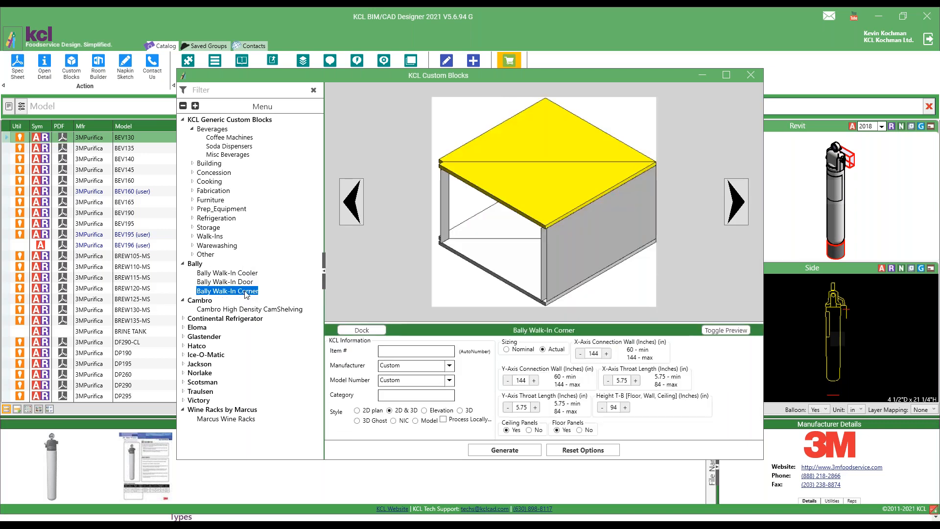
Choose Norlake's Two Section Walkin, review its box options, generate it and send it to Revit.
click(185, 373)
click(229, 391)
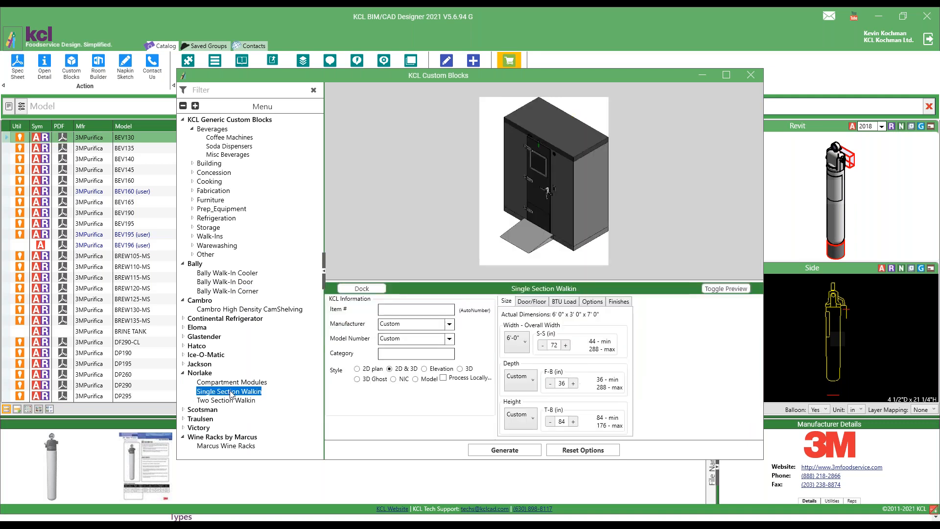
click(230, 401)
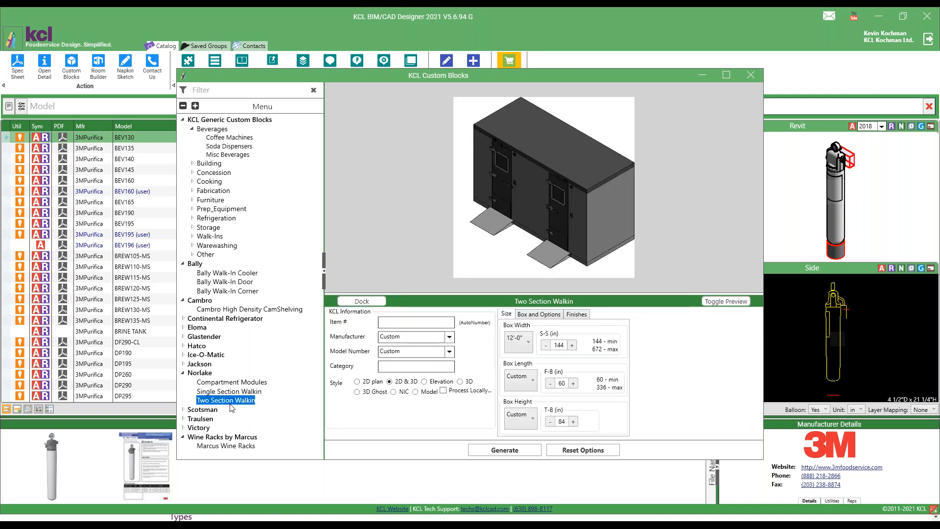
click(542, 315)
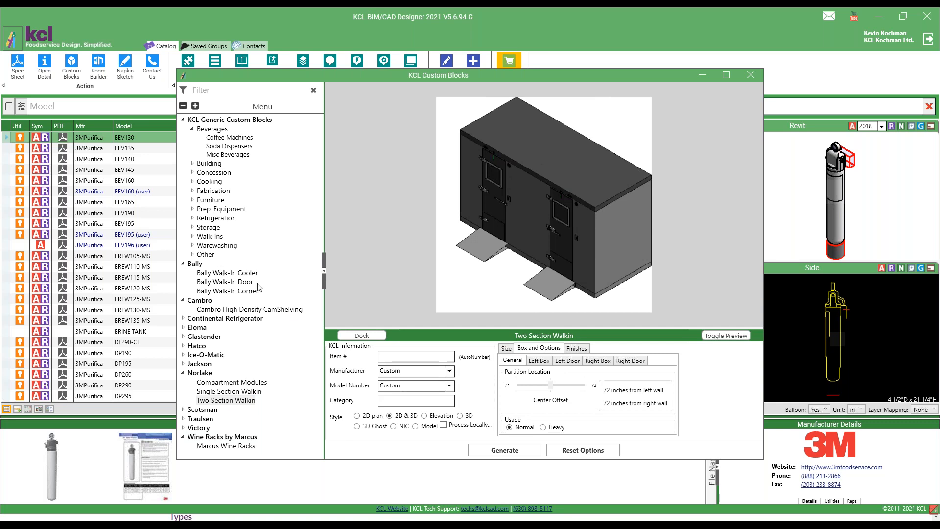
click(509, 448)
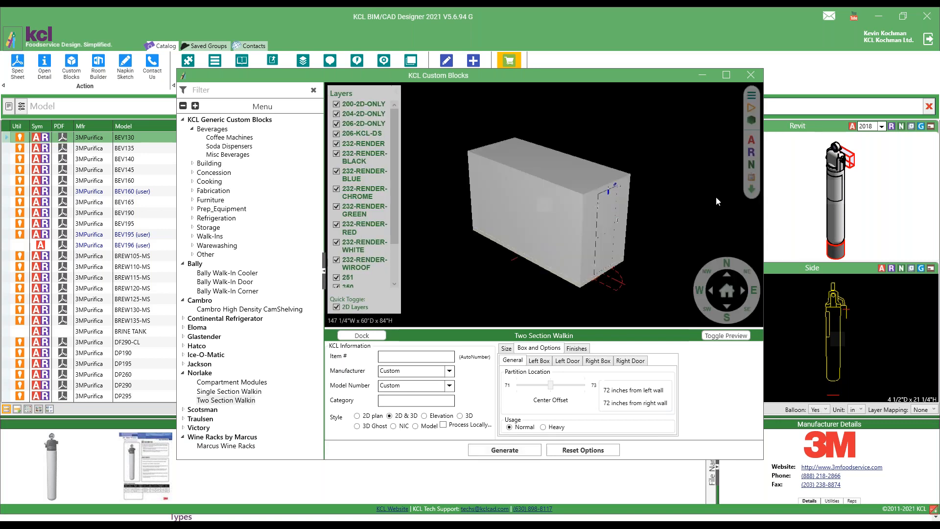
click(751, 154)
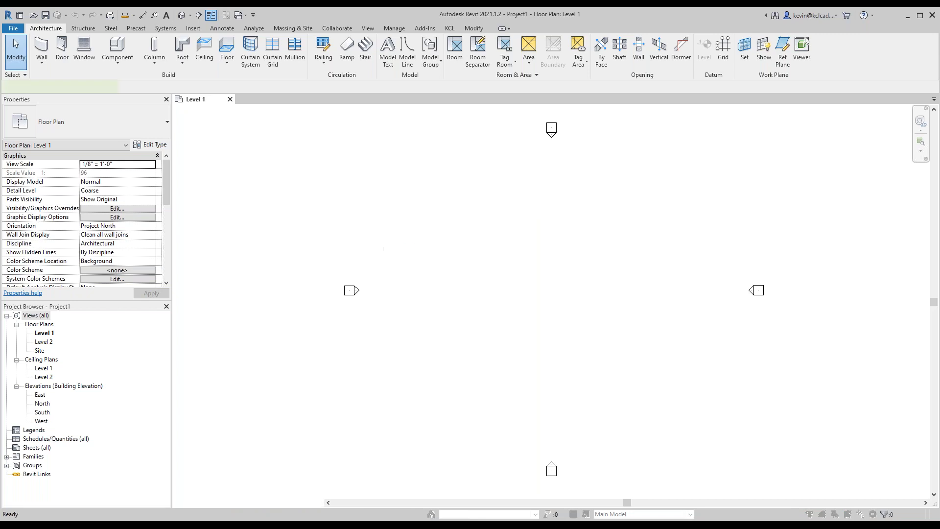
Place one Two Section Walkin on the Level 1 floor plan, just inside the west elevation marker.
click(401, 276)
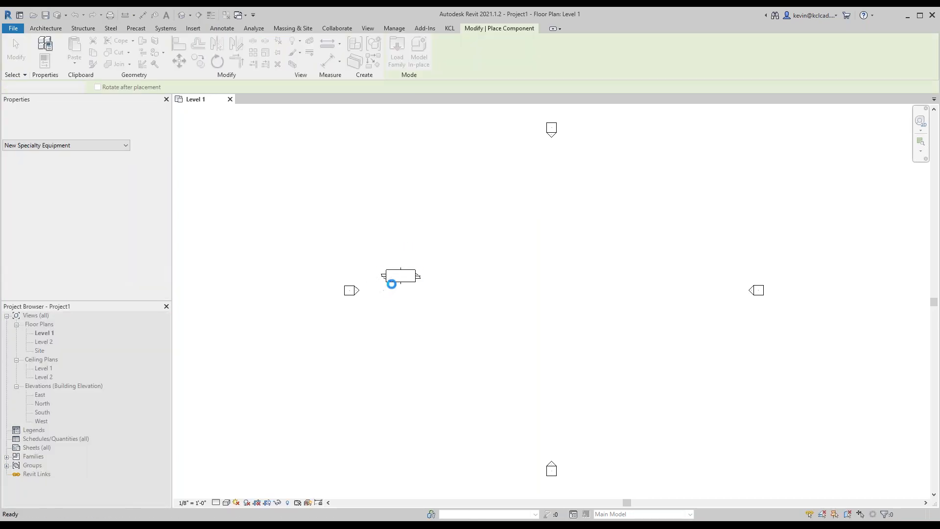
key(Escape)
key(Escape)
scroll(386, 281, up, 3)
scroll(384, 283, up, 2)
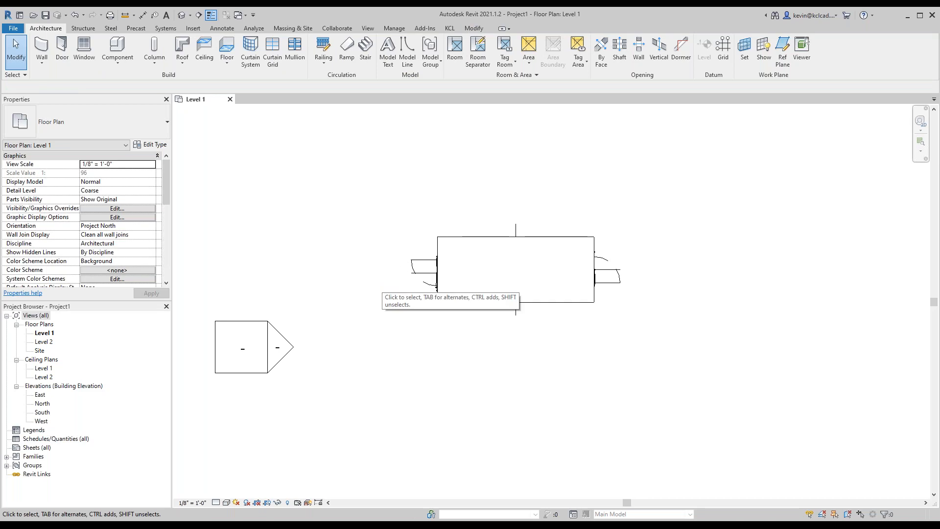
Open the default 3D view of the placed walk-in.
click(368, 29)
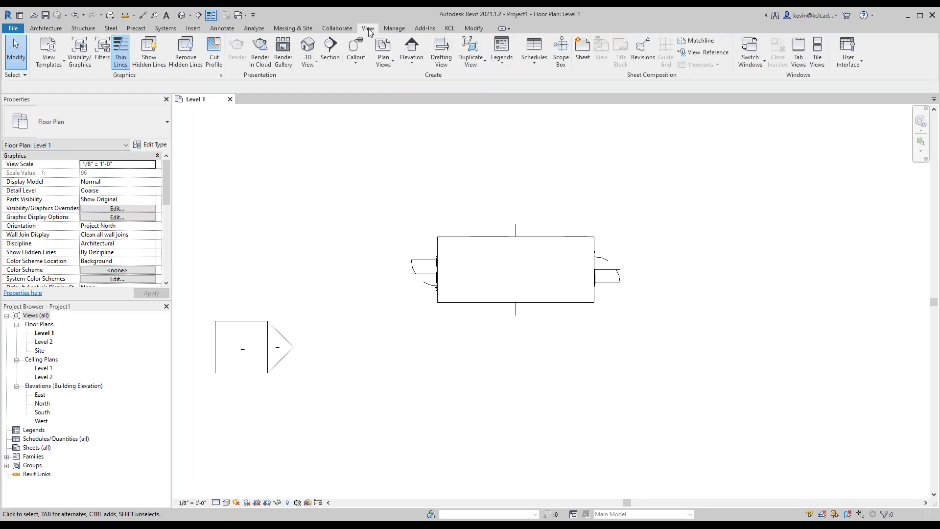
click(313, 66)
click(319, 81)
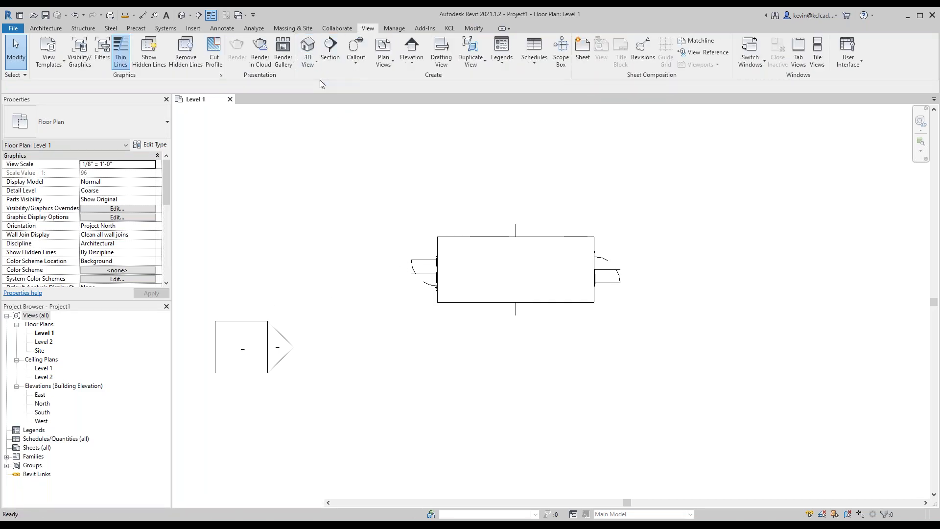
scroll(435, 232, up, 5)
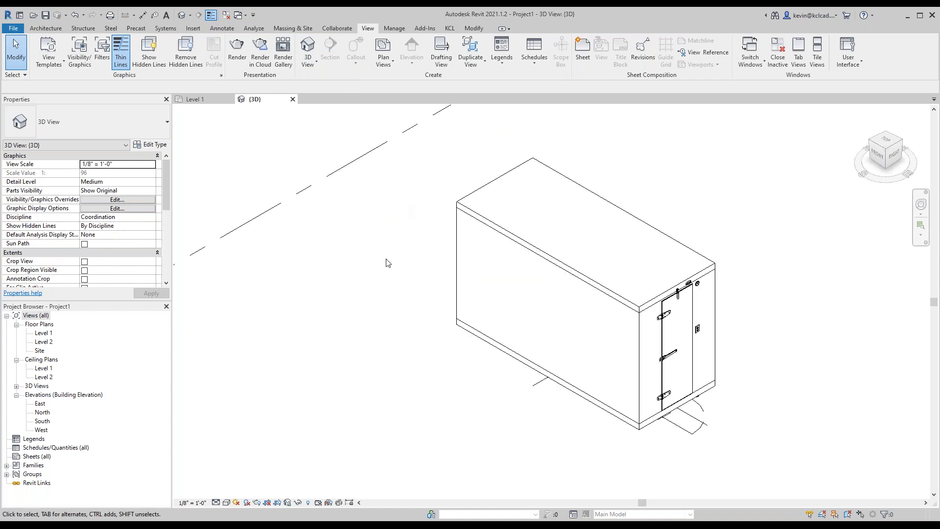
Set the 3D view's visual style to Shaded and examine the walk-in's door and hardware up close.
click(226, 503)
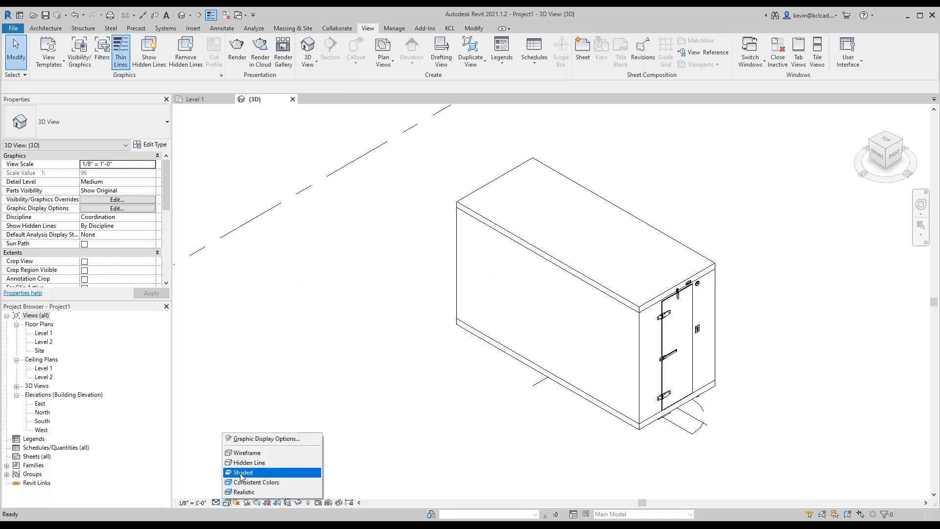
click(243, 472)
scroll(672, 372, up, 3)
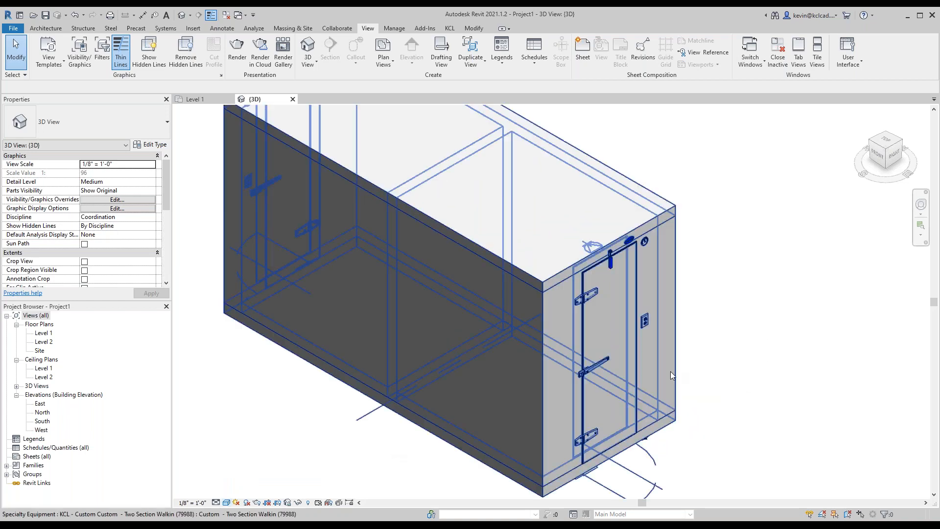
scroll(671, 370, up, 2)
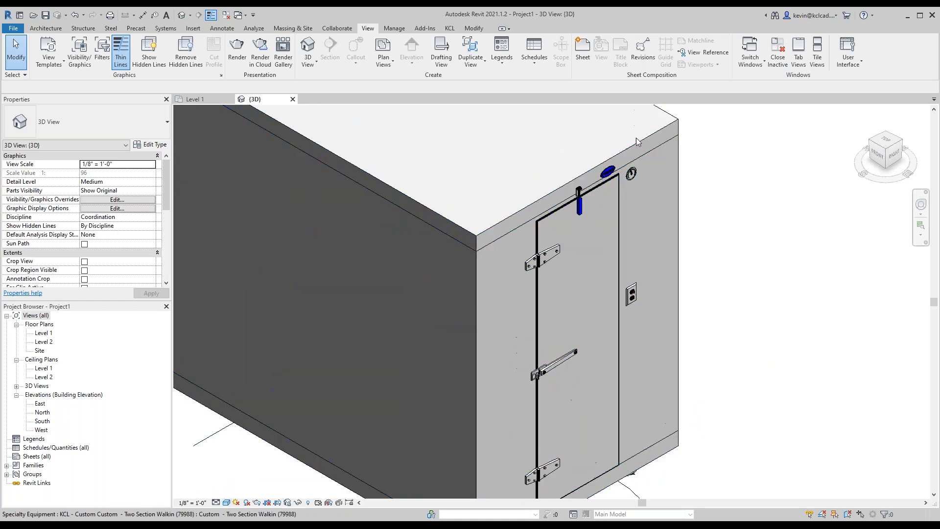
scroll(637, 141, up, 2)
scroll(639, 141, down, 3)
scroll(698, 199, down, 3)
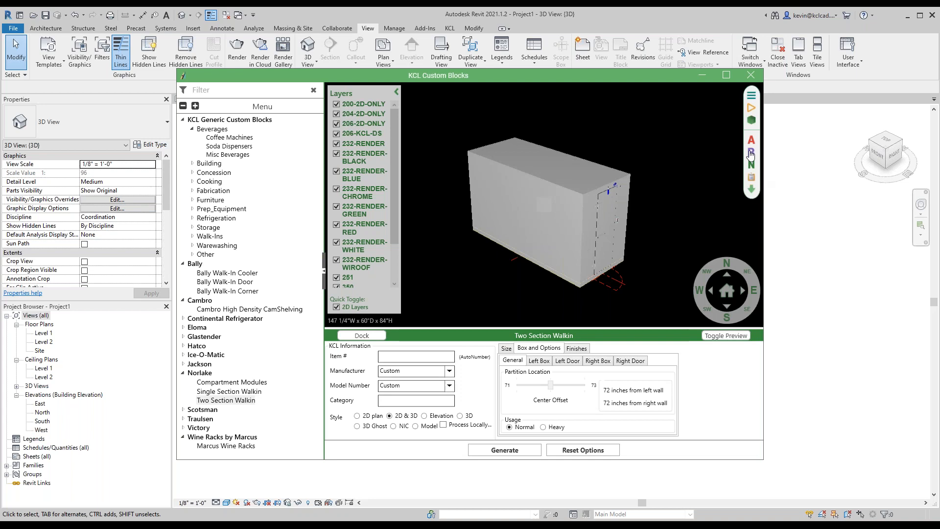
Select the placed Two Section Walkin in Revit and review its type properties.
click(751, 154)
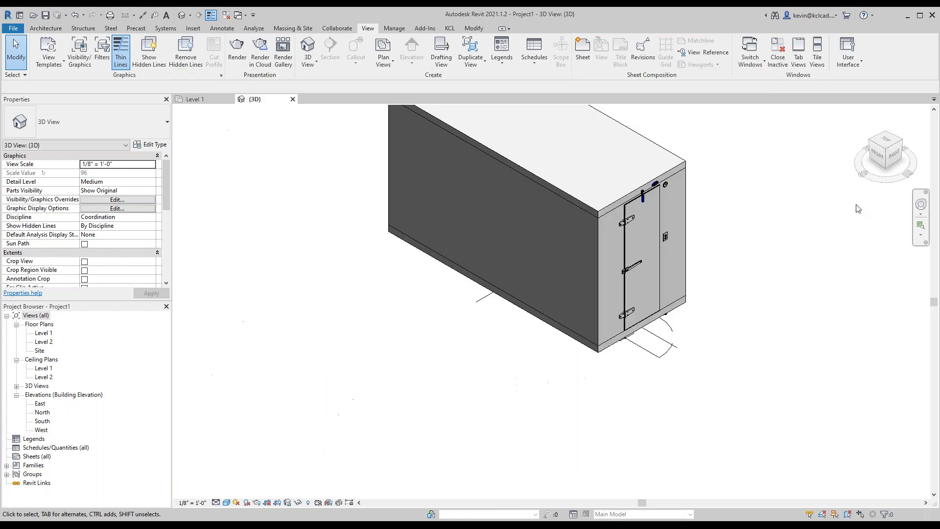
click(598, 218)
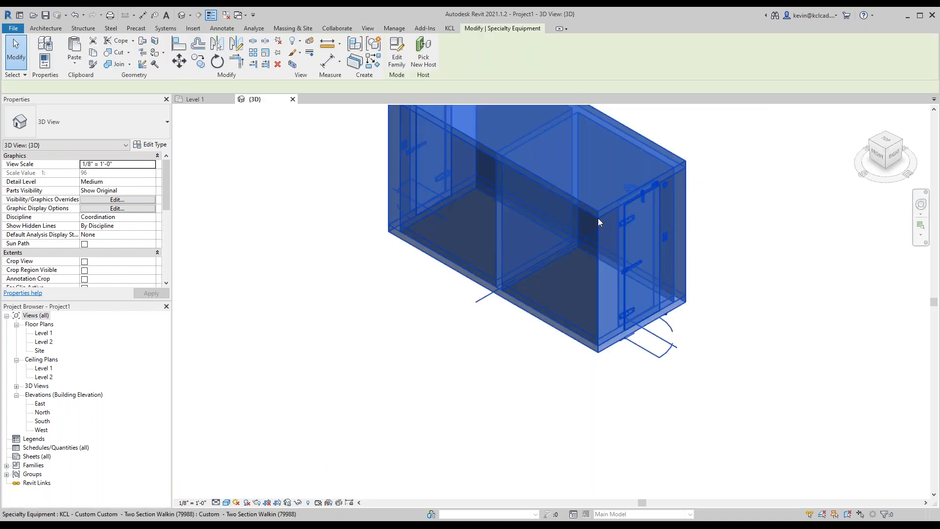
click(155, 147)
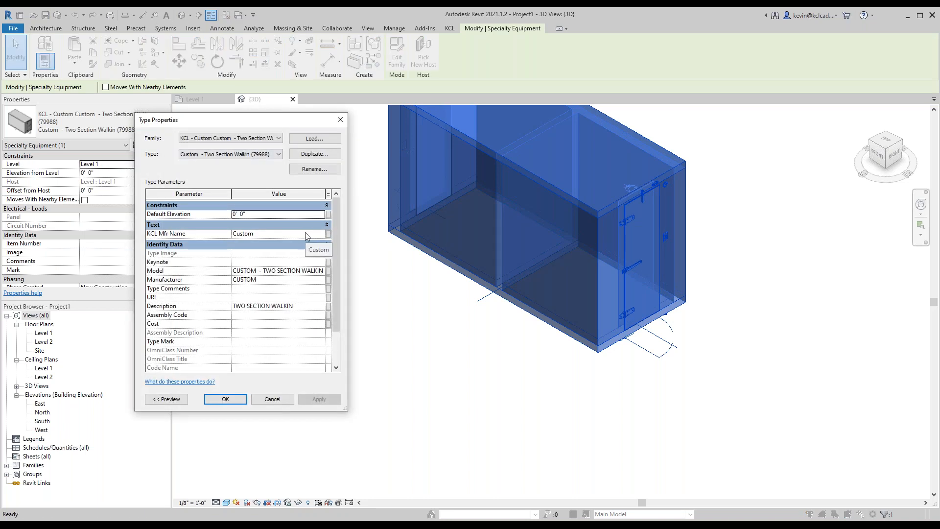
click(282, 401)
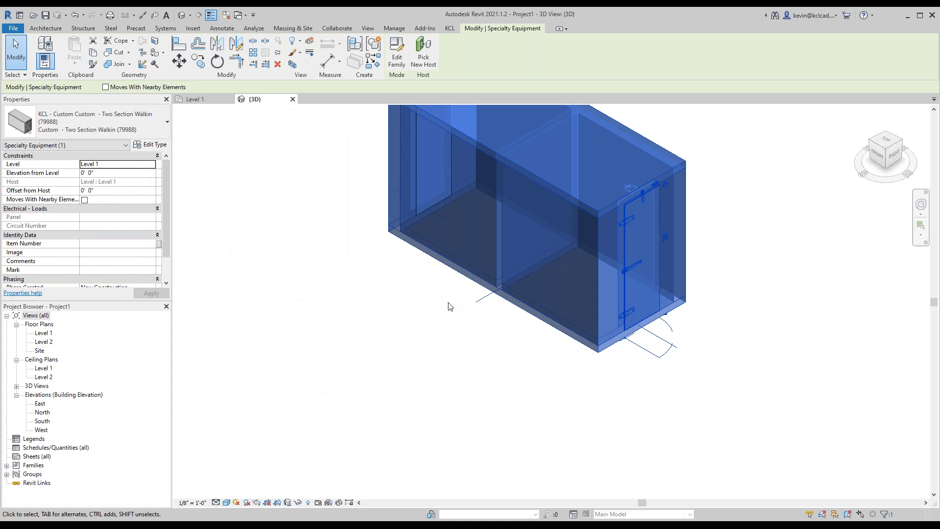
Try to explode the imported geometry in the walk-in's family, and close the family without saving.
right_click(539, 198)
click(577, 266)
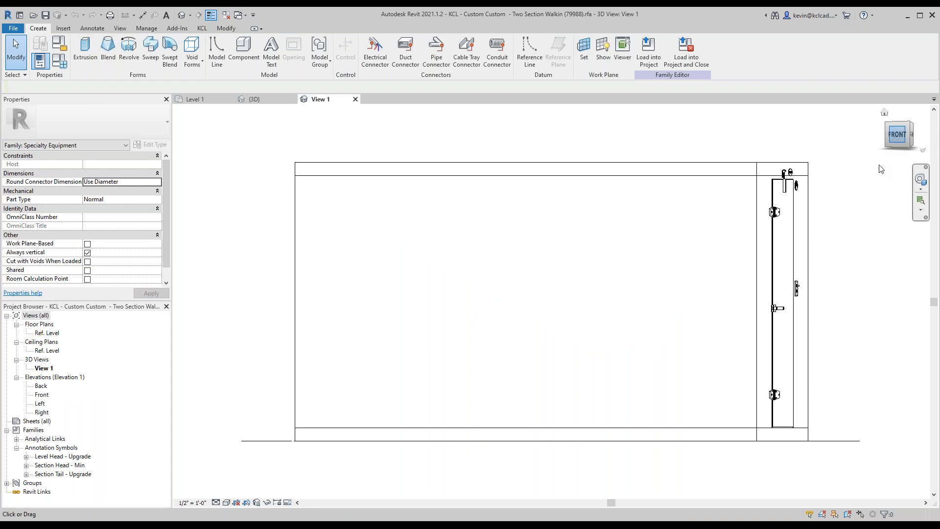
click(902, 135)
click(759, 248)
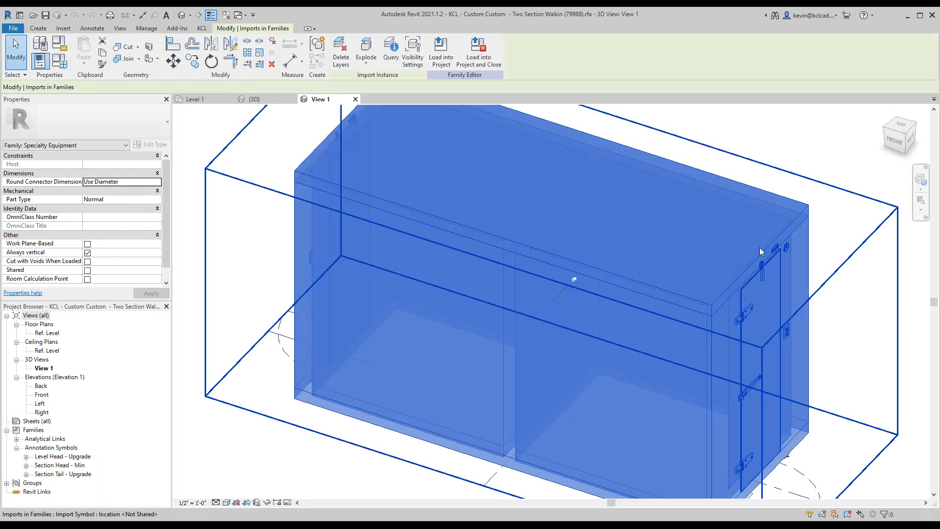
right_click(760, 247)
click(783, 293)
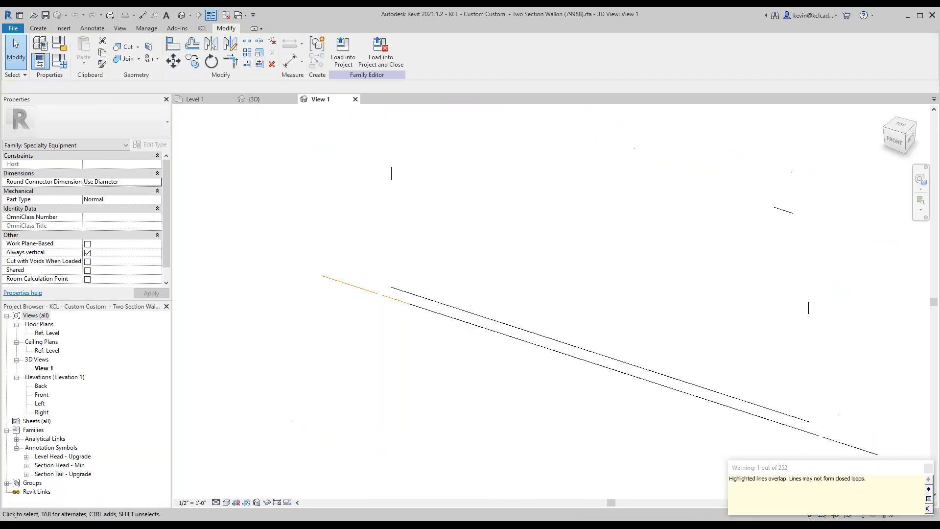
click(356, 99)
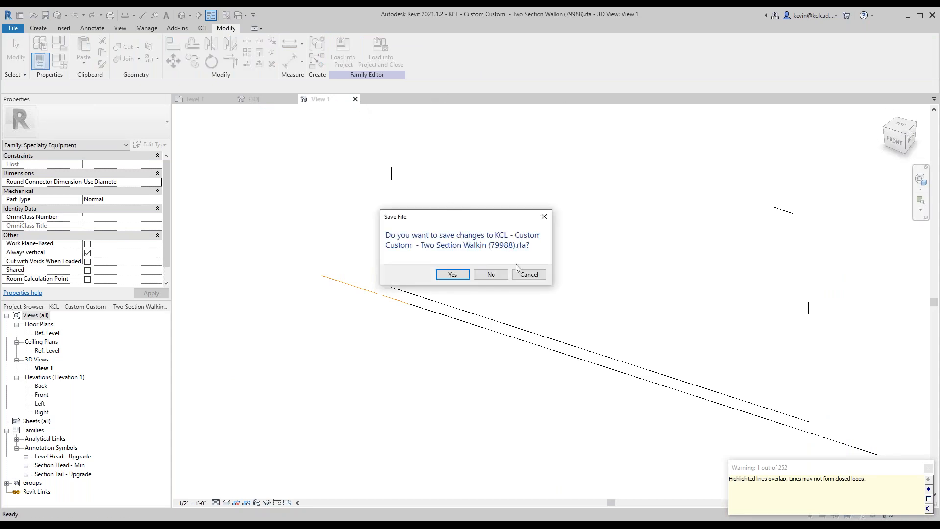
click(491, 274)
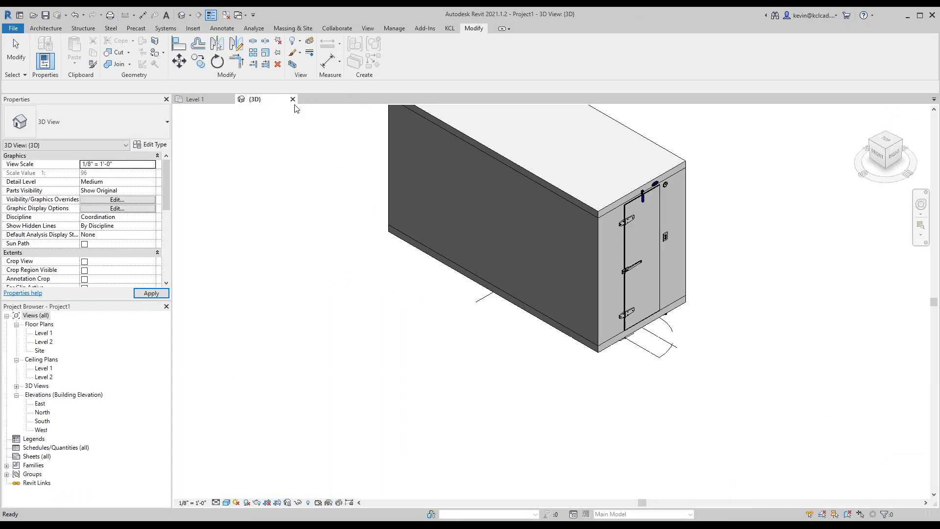
Hide the imported layers 200-2D-ONLY, 204-2D-ONLY, 206-2D-ONLY and 206-KCL-DS in the 3D view's visibility overrides.
scroll(421, 174, up, 2)
click(407, 233)
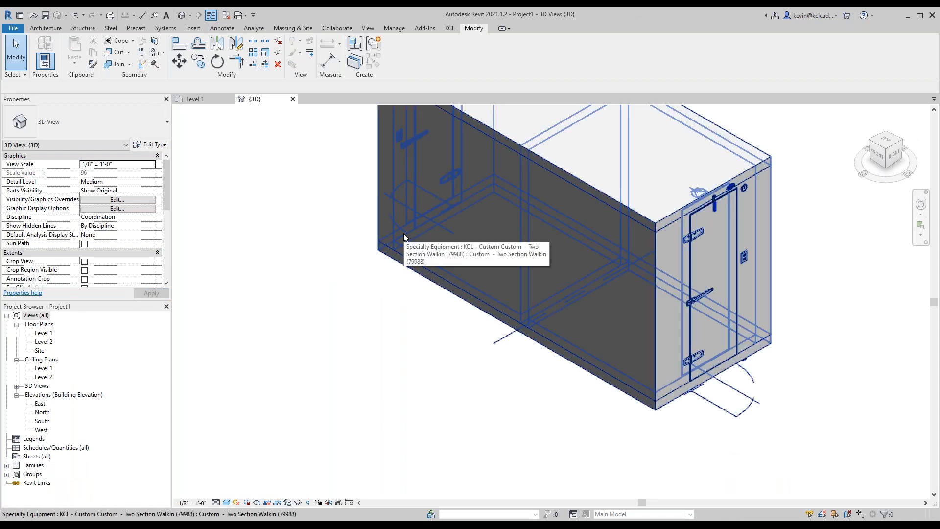
click(366, 29)
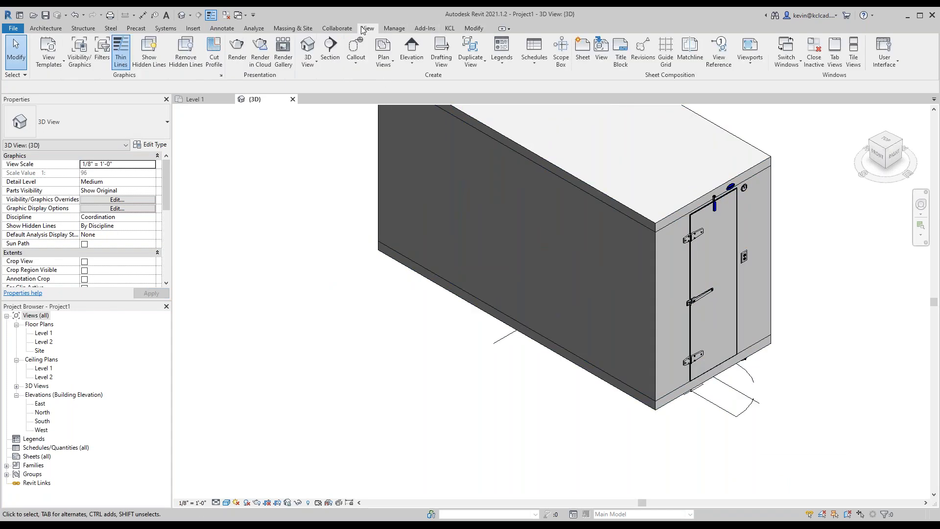
click(80, 49)
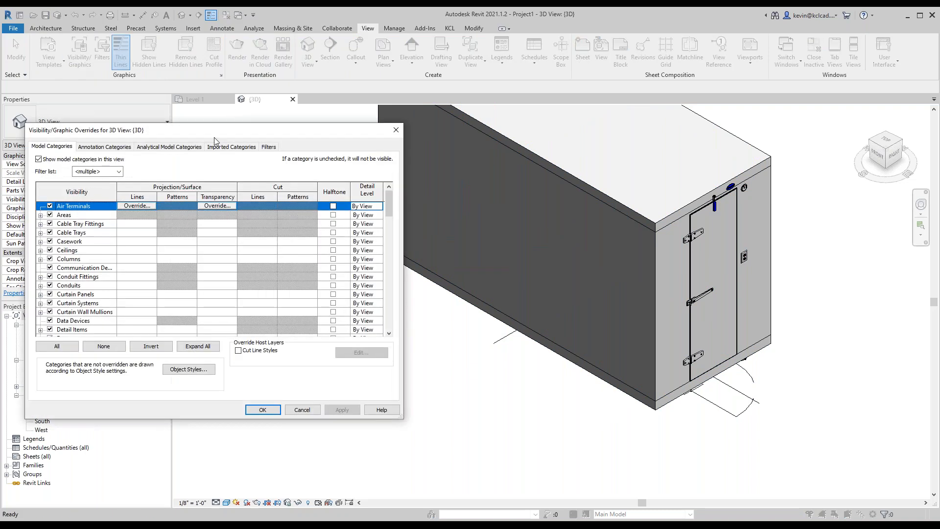
click(220, 148)
click(40, 192)
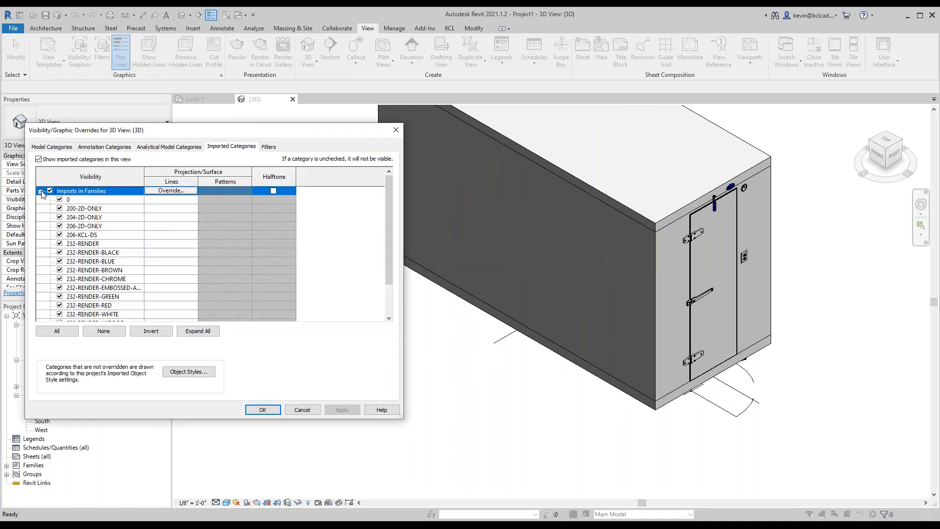
click(60, 208)
click(60, 217)
click(59, 225)
click(60, 234)
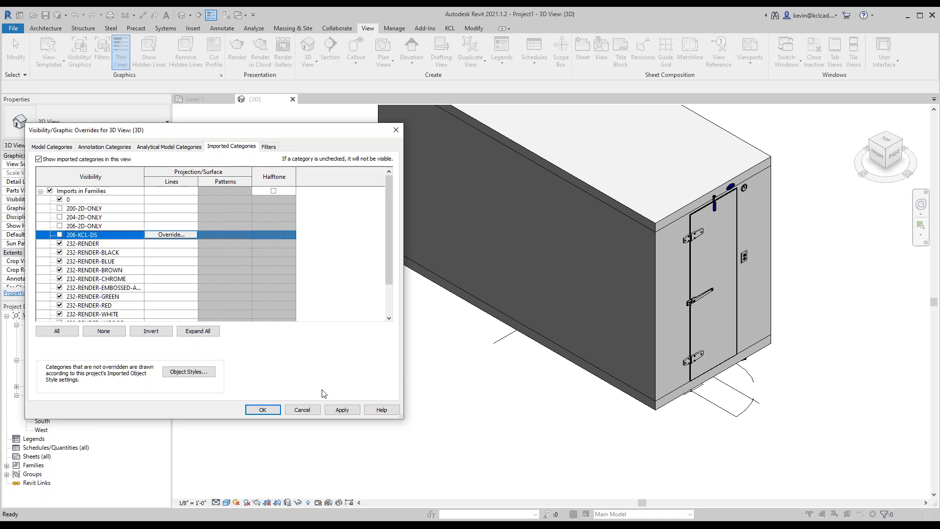
click(342, 410)
click(262, 409)
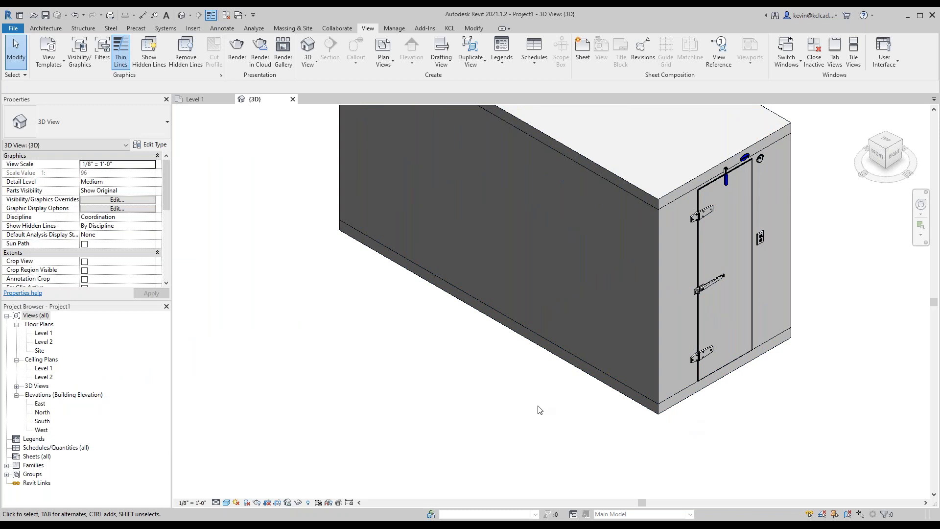
scroll(540, 410, down, 2)
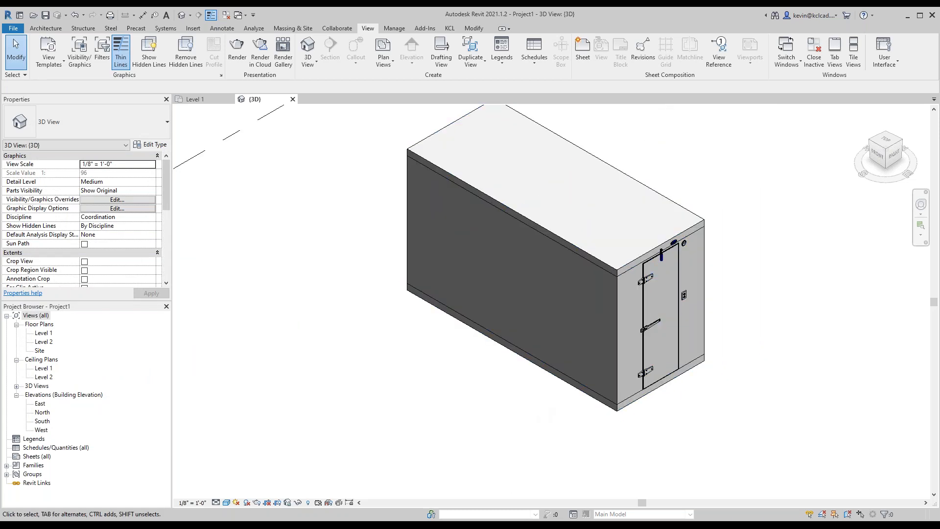
Switch to KCL Custom Blocks, filter the block list by "table" and choose Table w/Chairs under Furniture.
key(alt+Tab)
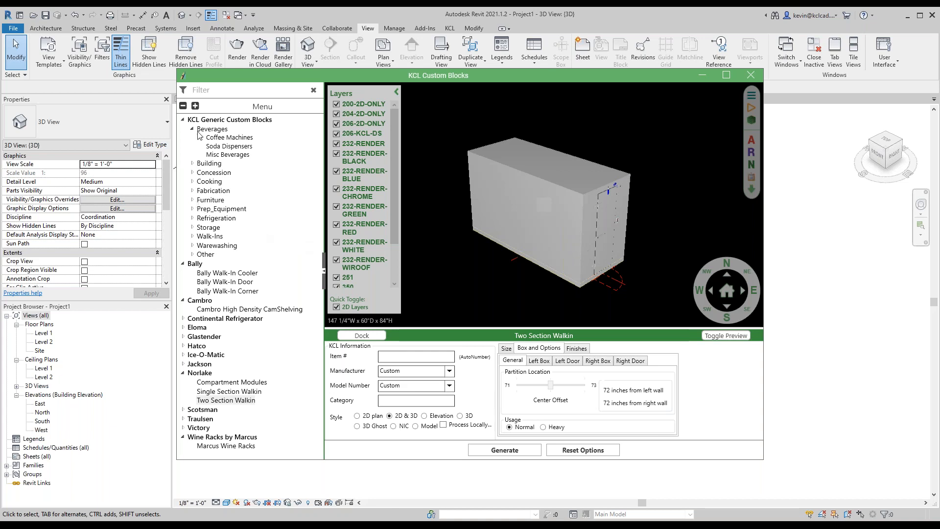
click(184, 120)
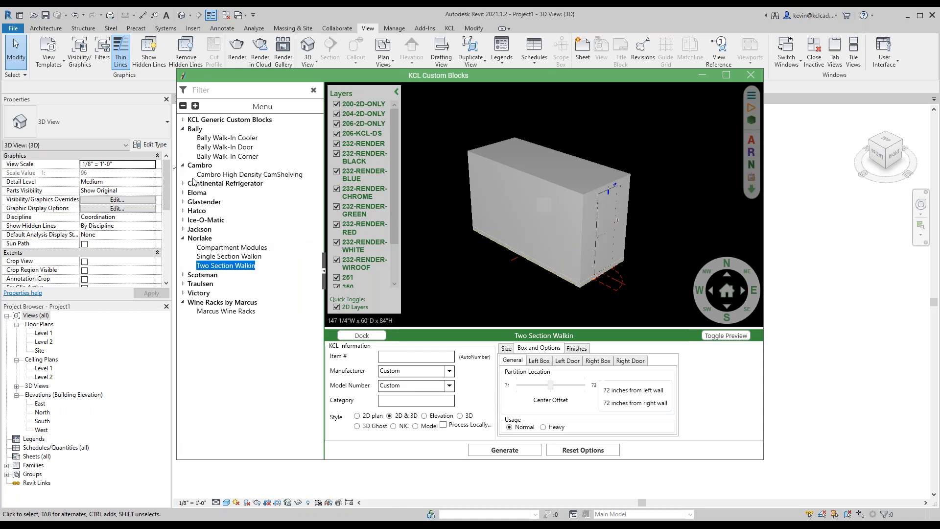
click(216, 88)
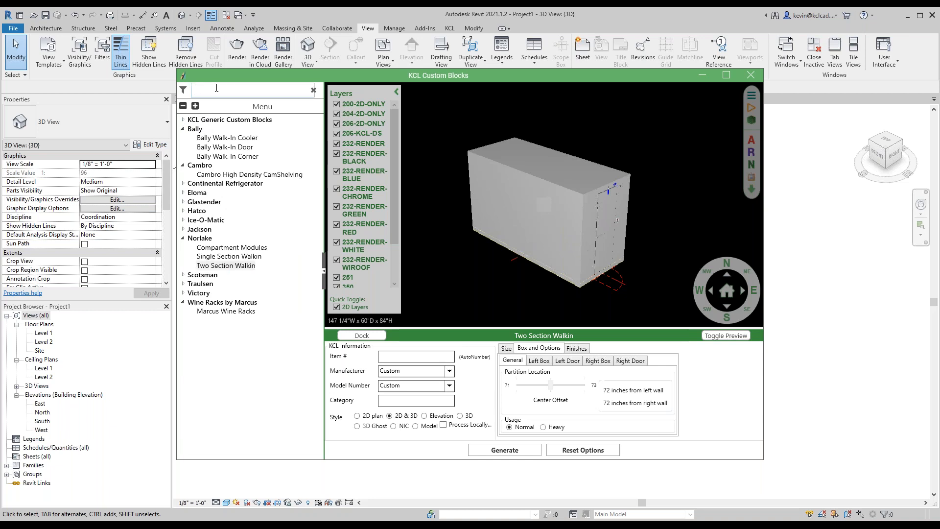
text(table)
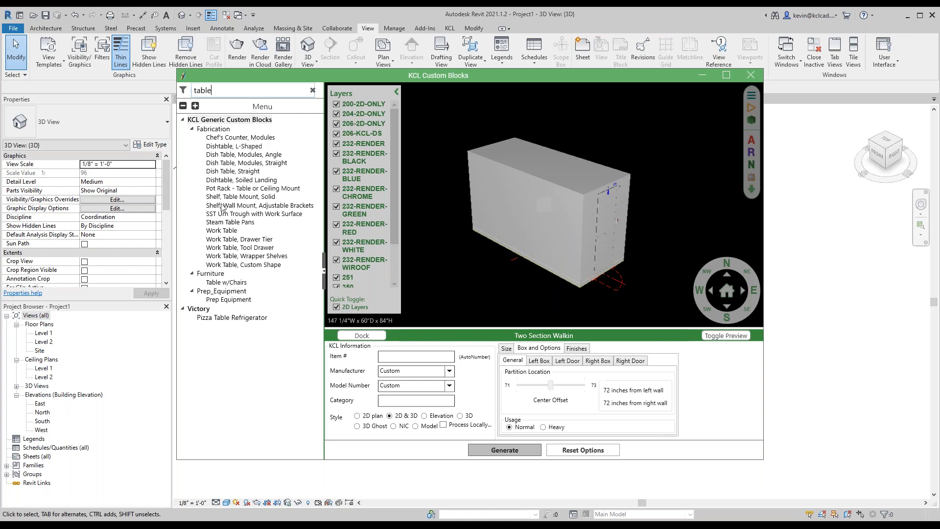
click(223, 283)
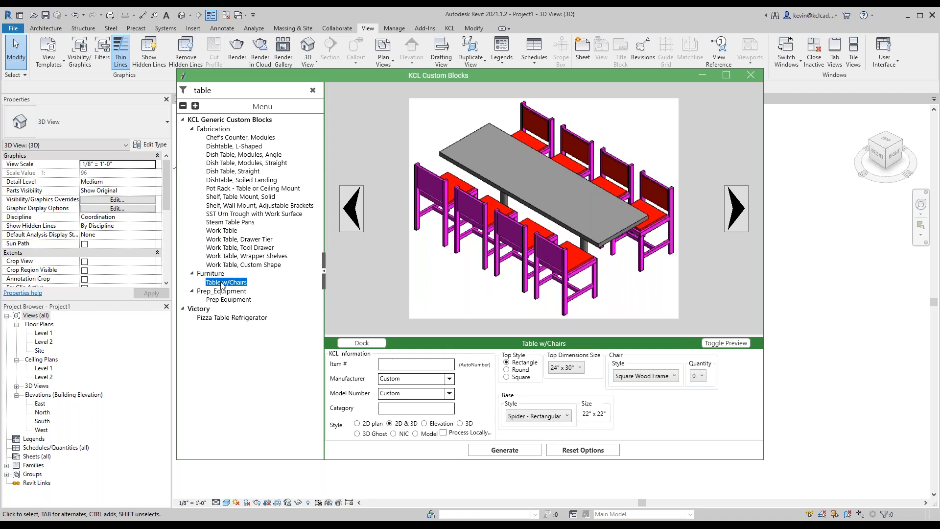
Give the table a square 42" top, set the chair style to Roman Cafe and check the chair quantity options.
click(521, 371)
click(524, 380)
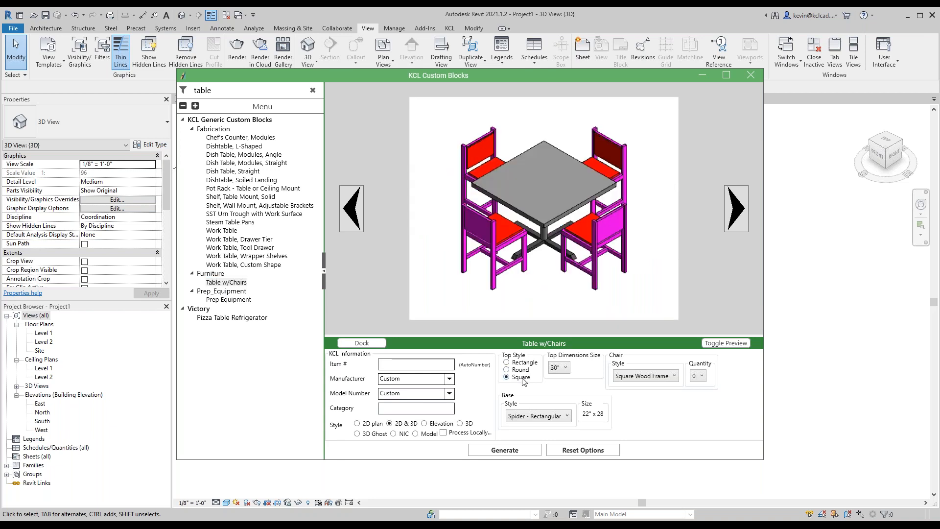
click(561, 368)
click(565, 400)
click(647, 376)
click(645, 399)
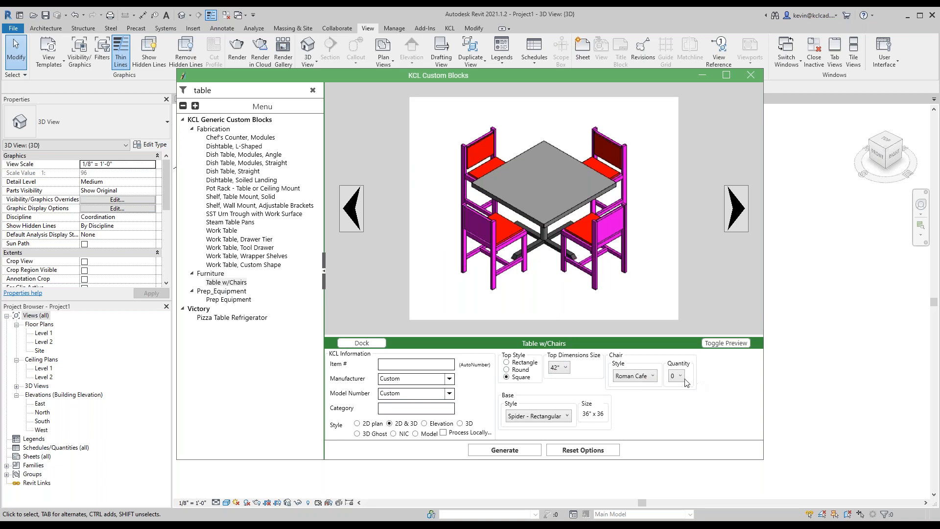
click(680, 406)
Change the table to a round 60" top and review the available chair quantities.
click(521, 370)
click(559, 367)
click(559, 431)
click(681, 376)
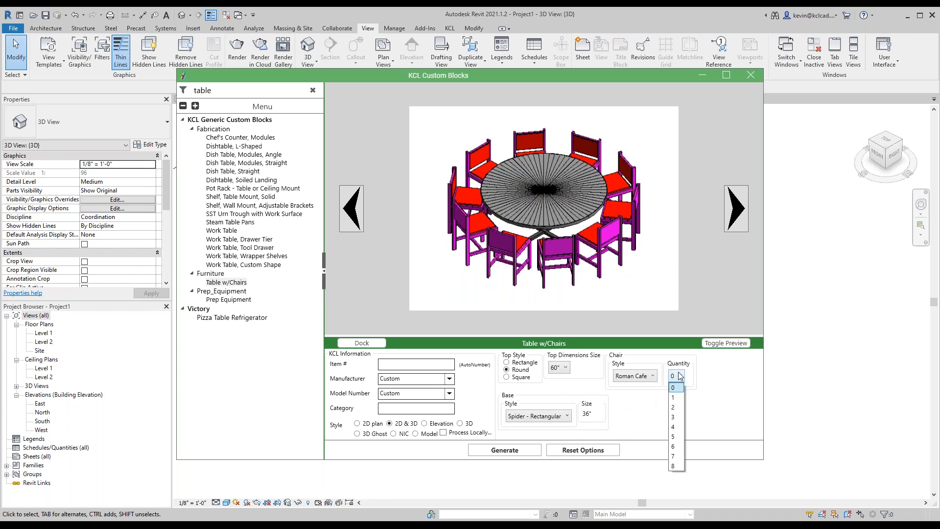
click(680, 376)
Set the round top to 36" and the chair quantity to 4, and generate the table for placement in Napkin Sketch.
click(559, 368)
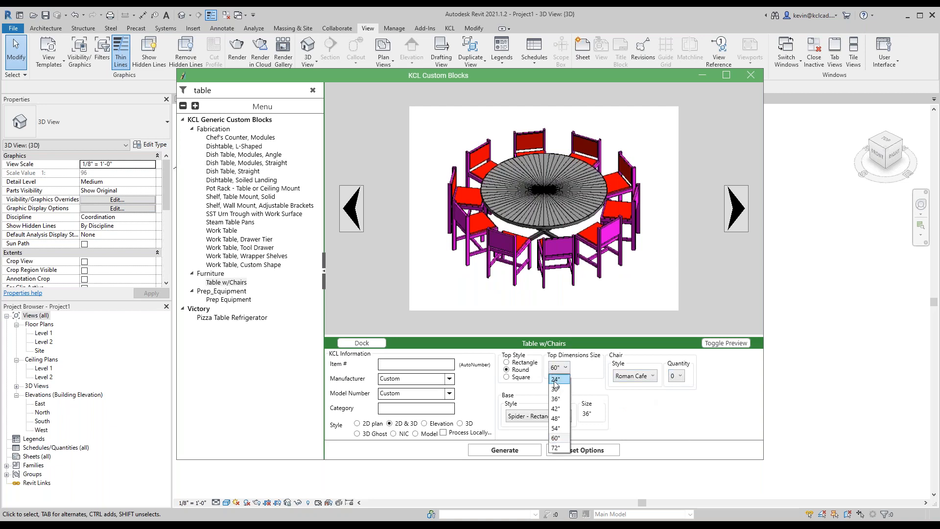
click(558, 399)
click(680, 376)
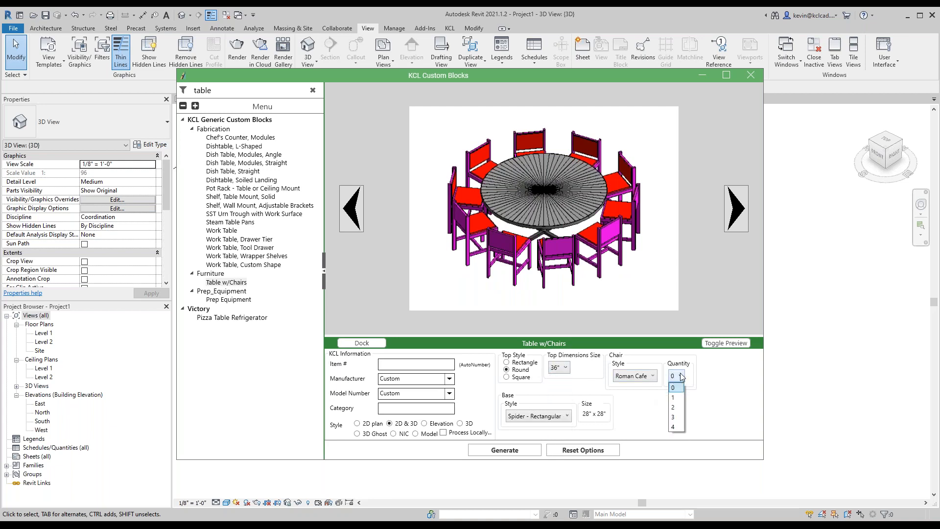
click(676, 427)
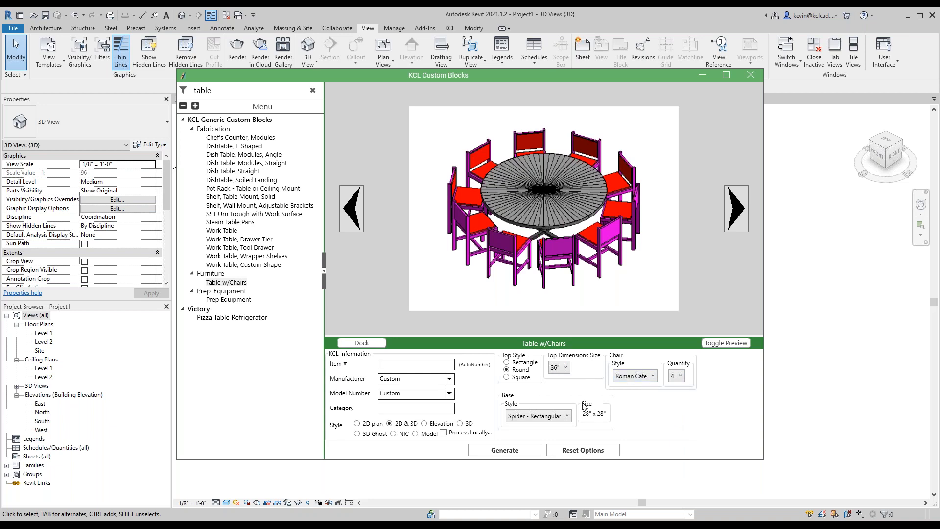
click(510, 448)
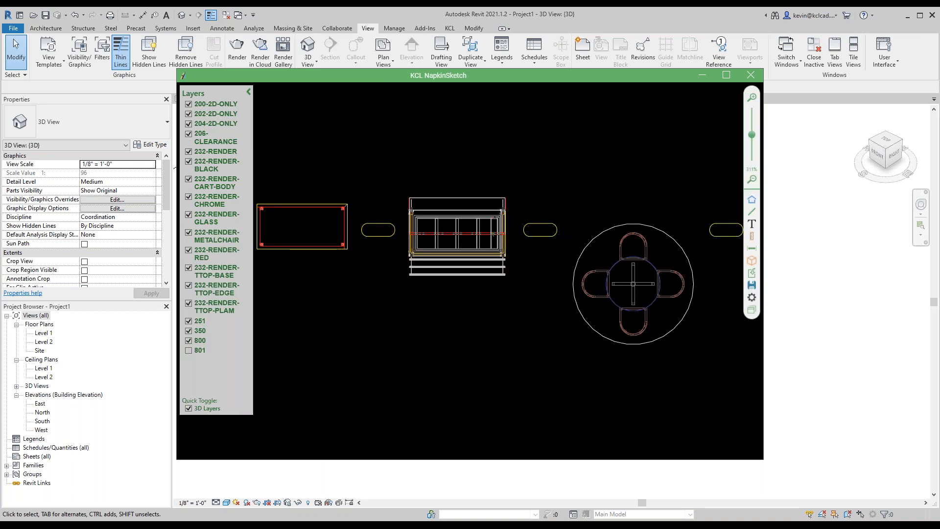
Inspect the placed table with chairs in Napkin Sketch's 3D view and close that view.
click(751, 260)
scroll(583, 360, up, 3)
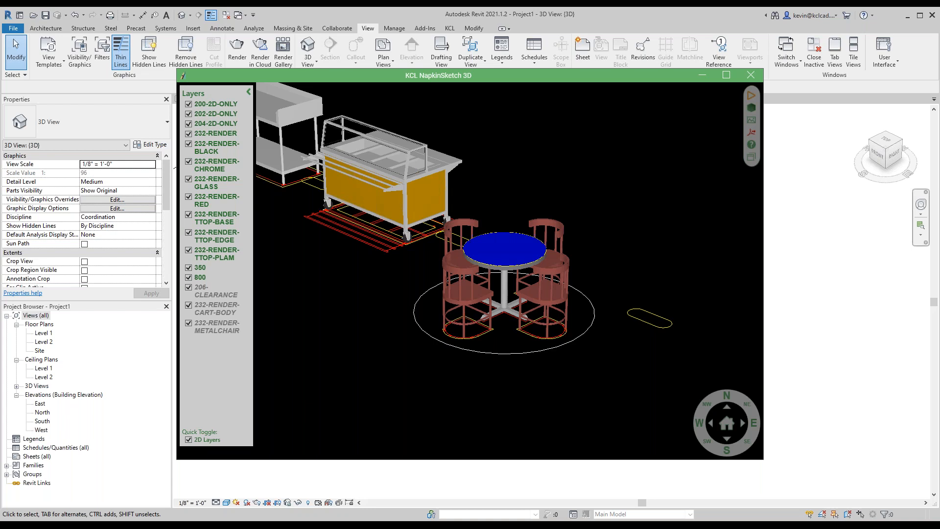
click(751, 74)
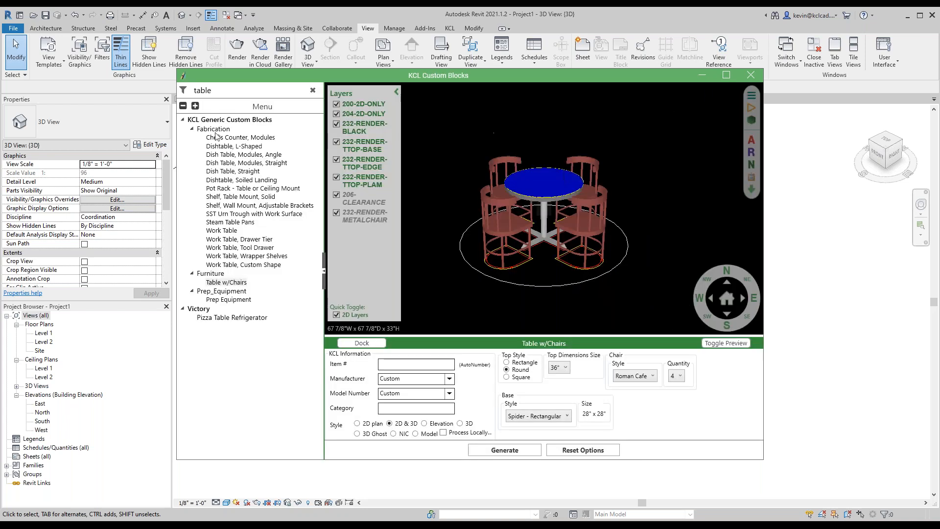
Filter the block list by "booth" and choose Booths under Furniture.
click(313, 91)
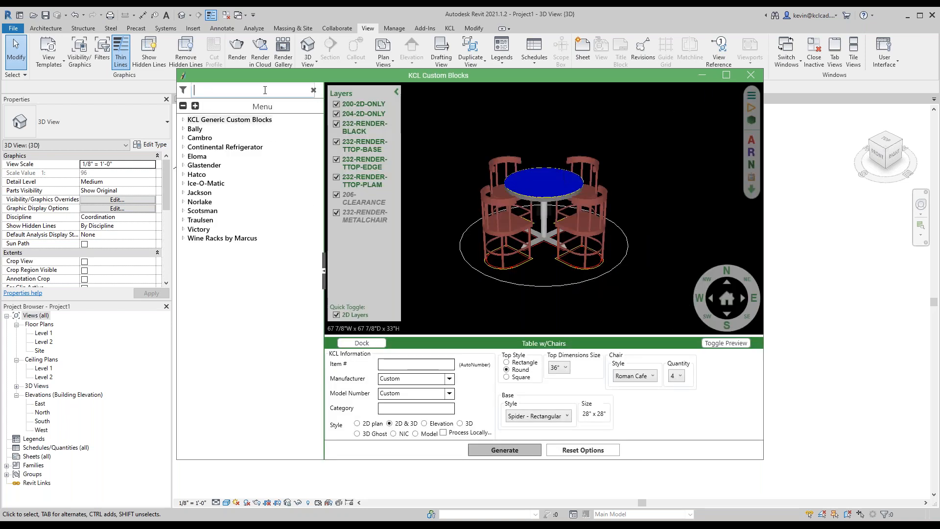
text(booth)
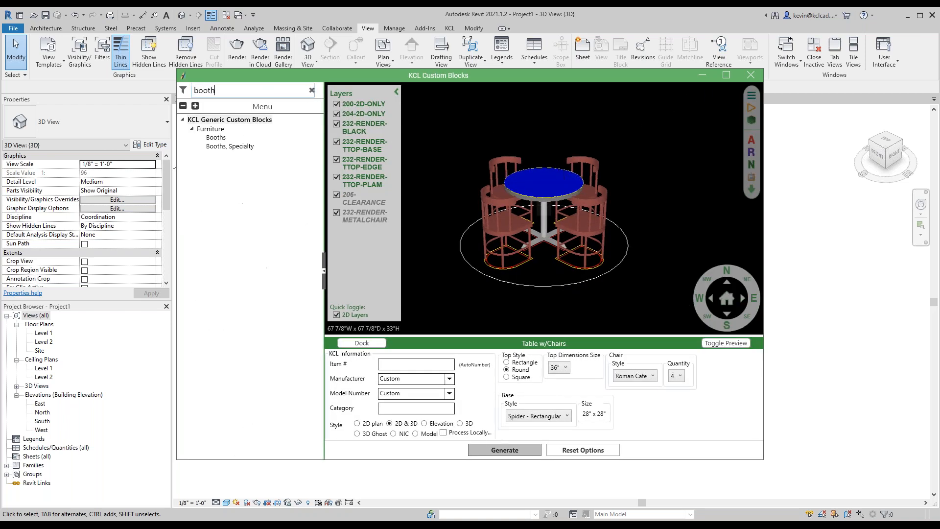
click(214, 138)
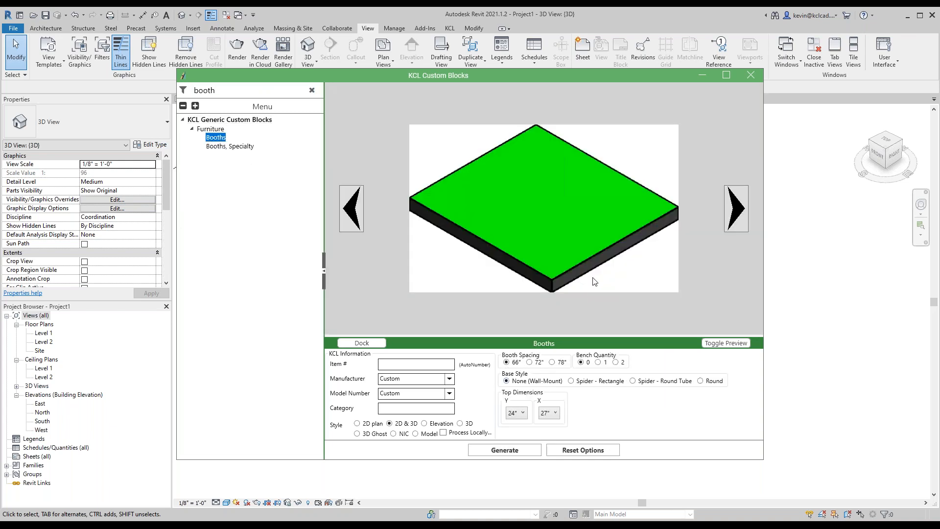
Set the booth to 2 benches with 78" spacing and review the X and Y top dimension options.
click(615, 362)
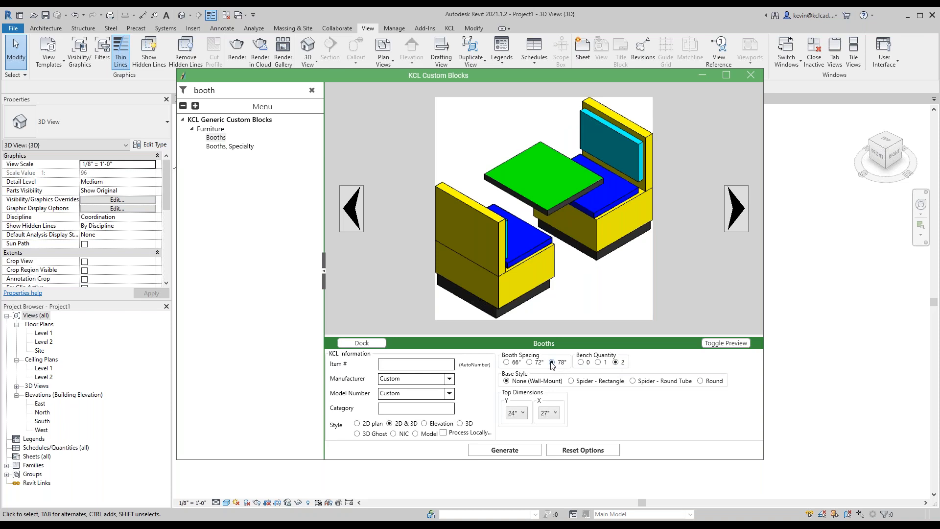
click(555, 413)
click(552, 413)
click(522, 416)
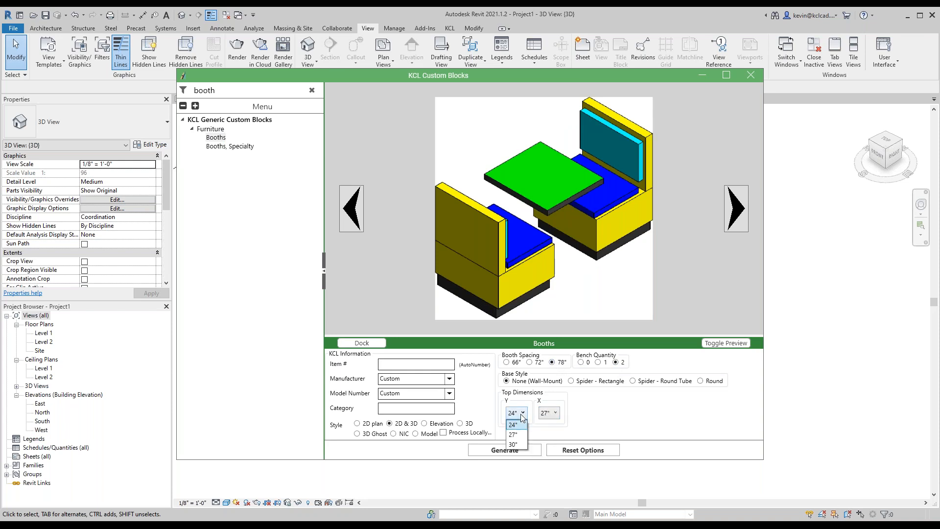
click(522, 416)
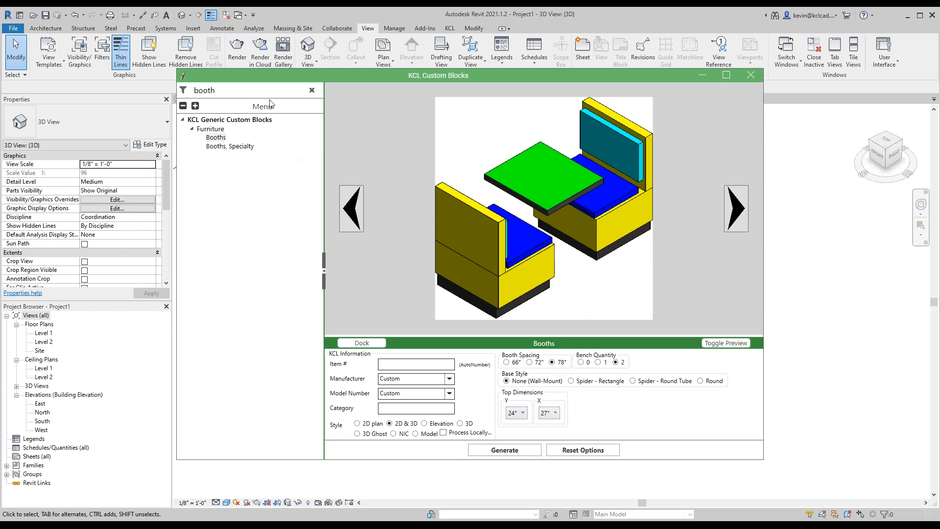
Replace the block list filter with "sink" to look up the sink blocks.
click(312, 92)
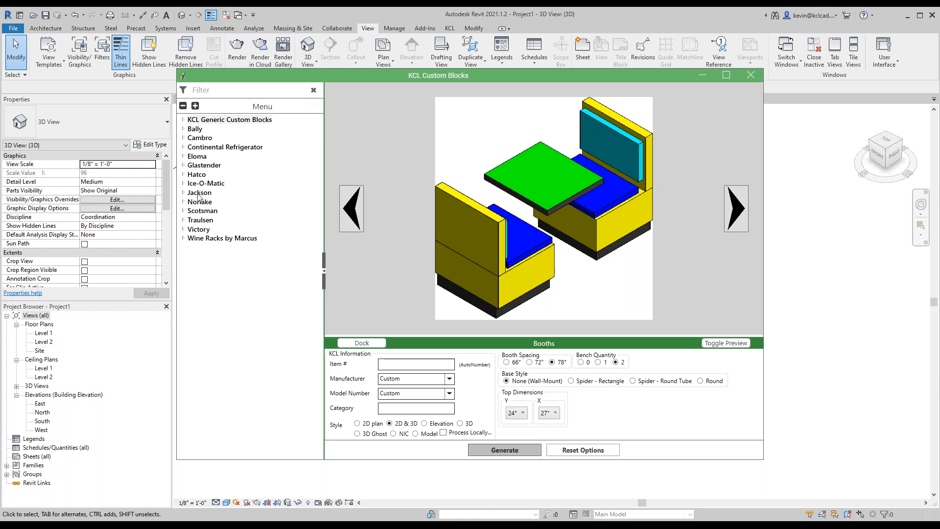
click(204, 90)
text(sink)
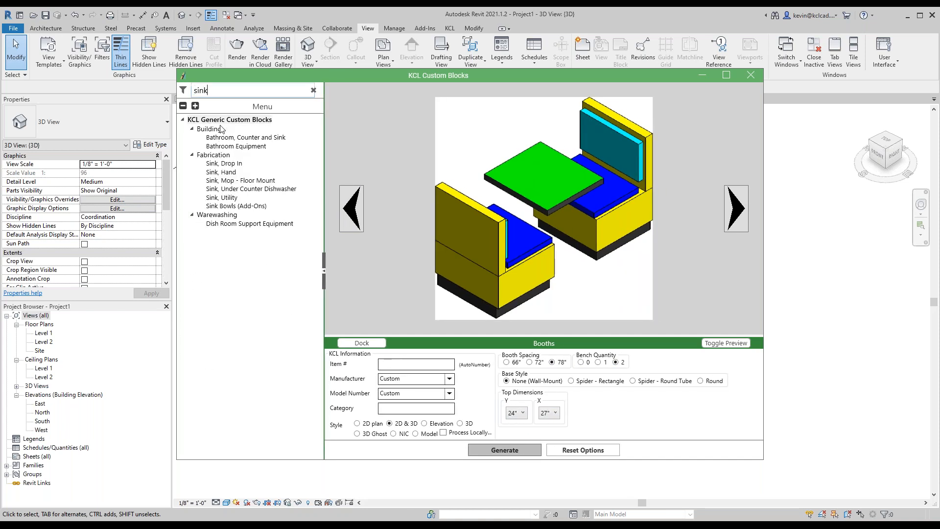
Clear the filter, expand KCL Generic Custom Blocks and view the 2 Tube Queueing Rails block under Building.
click(314, 91)
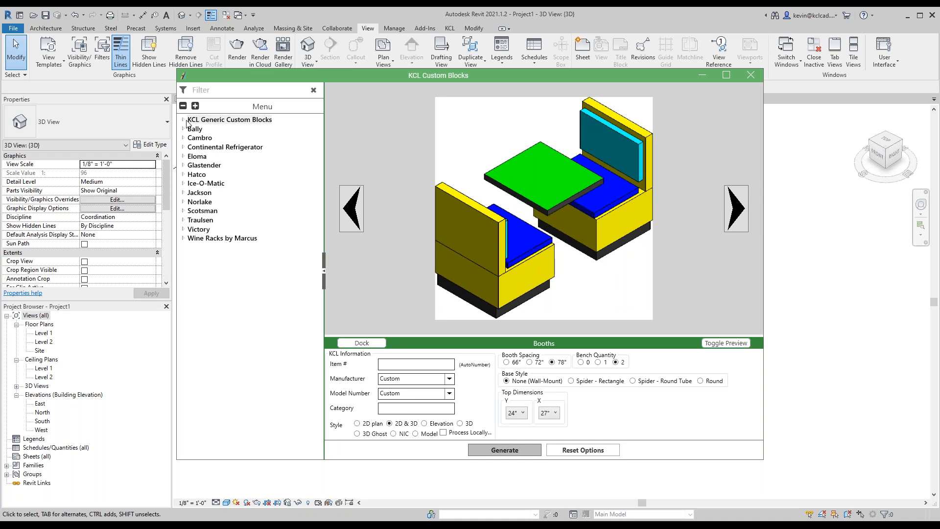
click(183, 120)
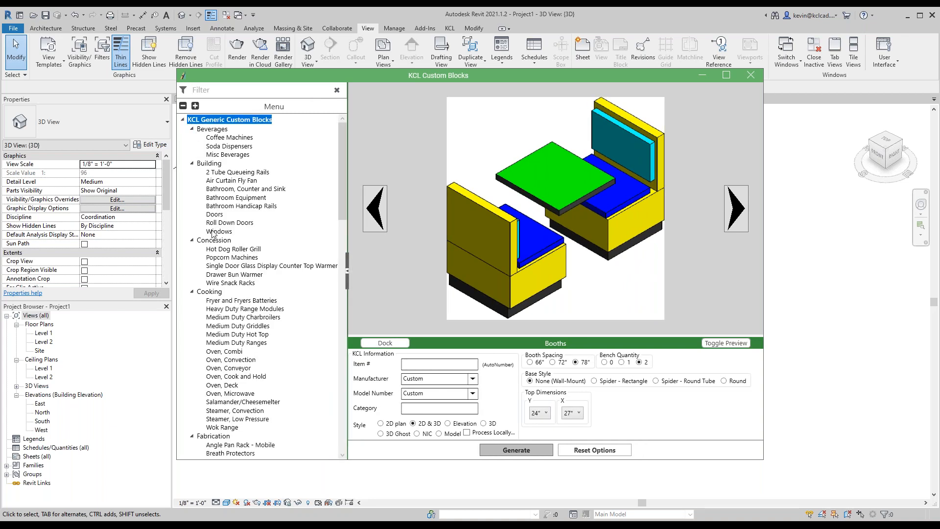
click(224, 174)
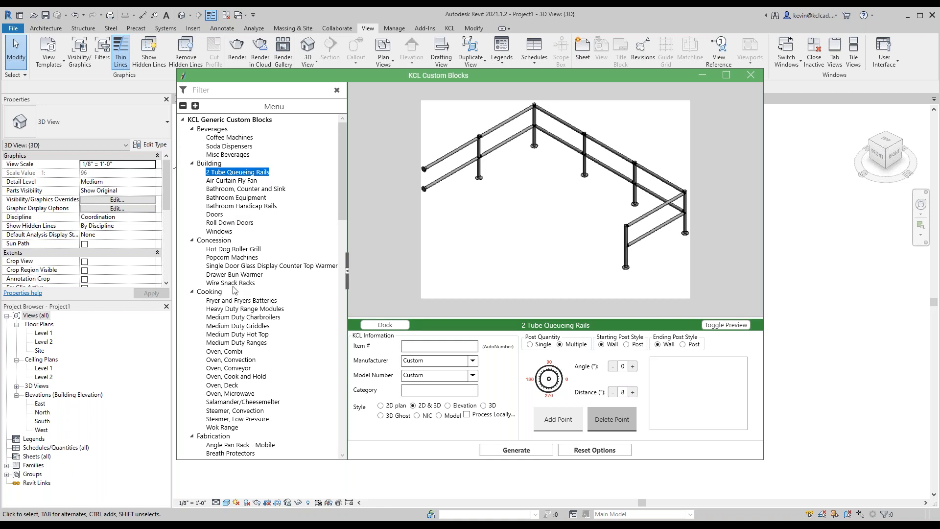
Choose Exhaust Hood under Fabrication, set its front plenum to 6 inches and generate the block.
scroll(234, 276, down, 15)
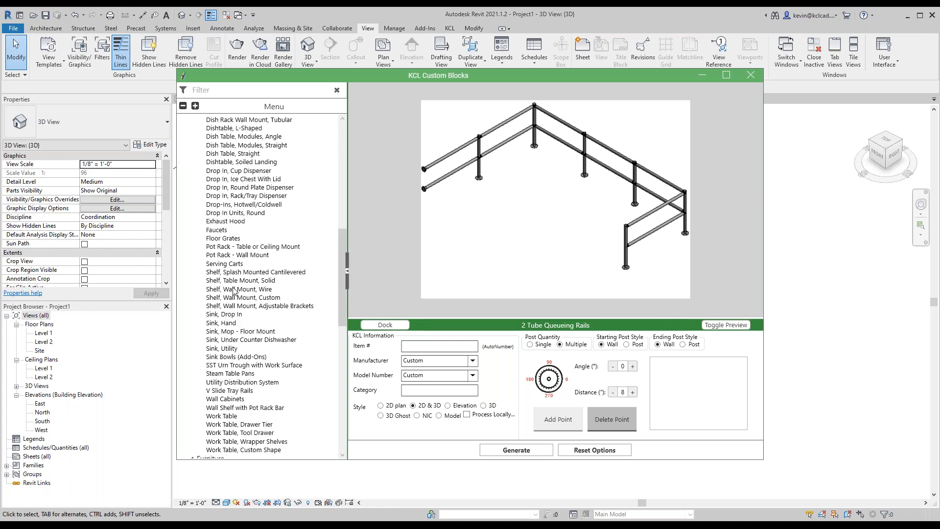
click(227, 222)
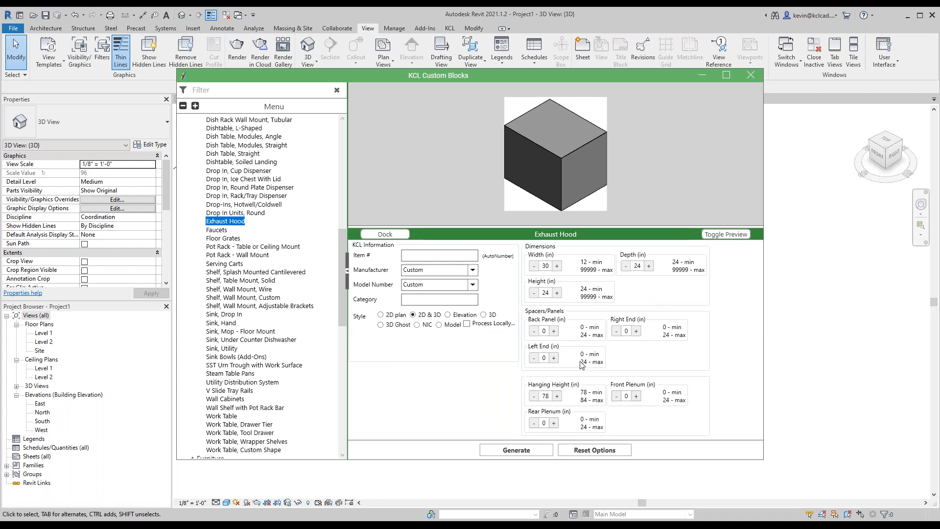
click(637, 398)
click(637, 396)
click(637, 396)
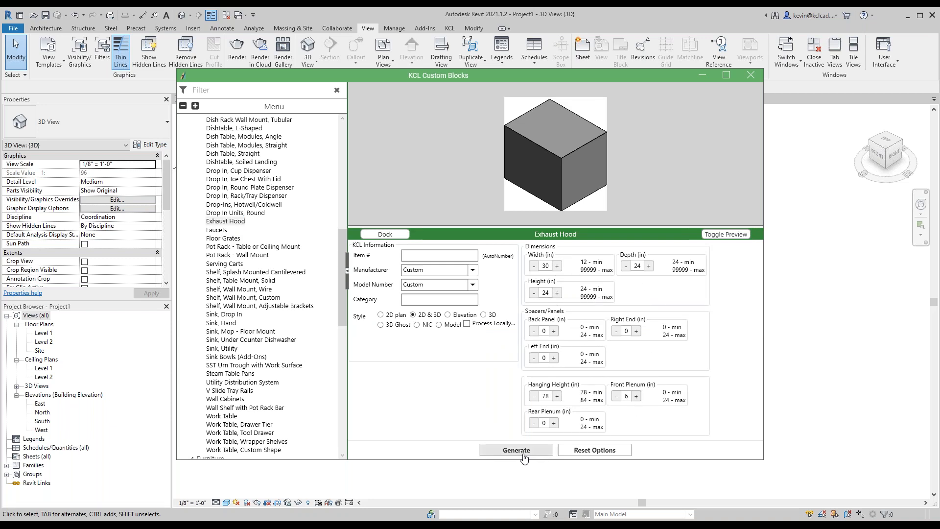
click(519, 451)
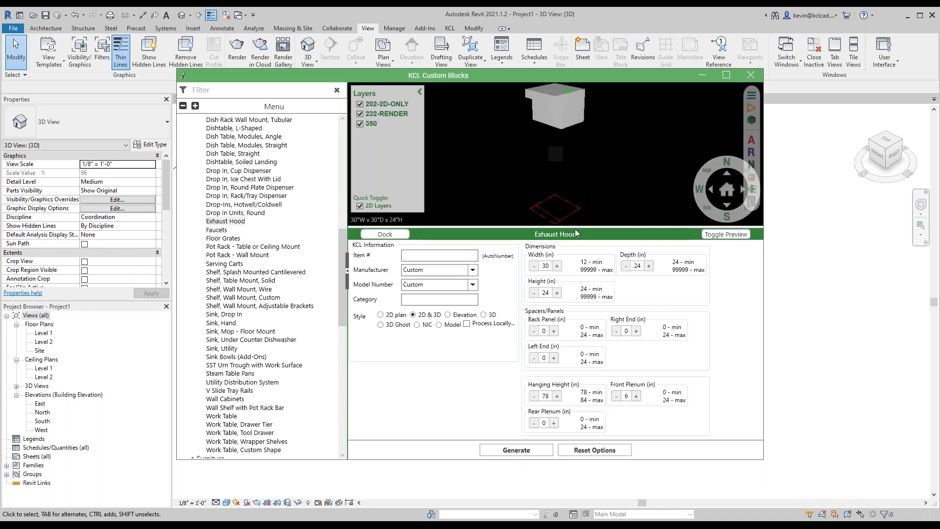
Set the exhaust hood's back panel to 10 inches, regenerate it and enlarge the preview area.
double_click(553, 331)
double_click(554, 331)
double_click(554, 331)
double_click(554, 331)
click(520, 451)
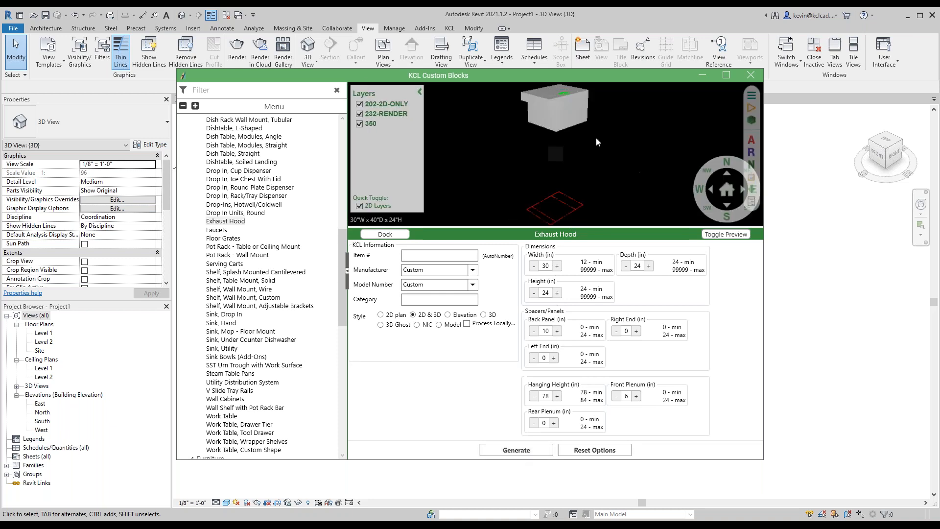
scroll(591, 118, up, 3)
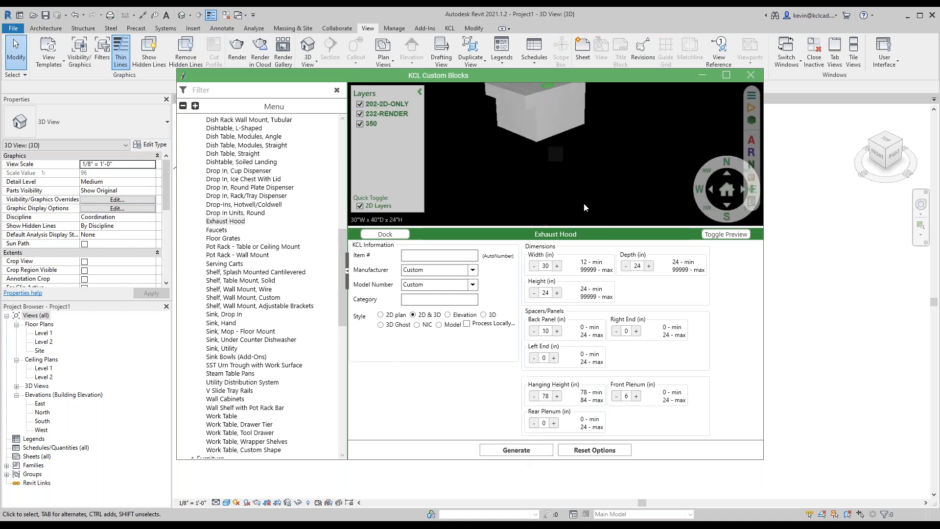
drag(576, 228, 578, 344)
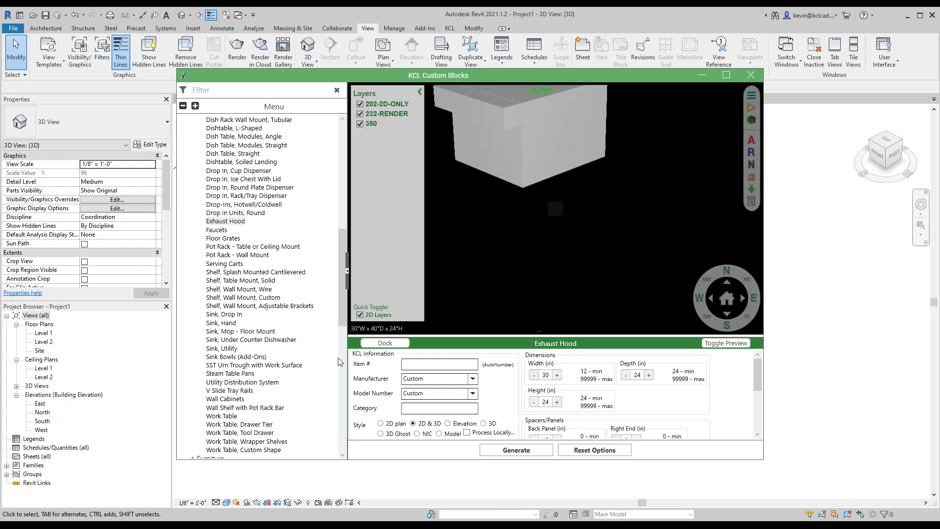
Expand the Cambro manufacturer group and choose Cambro High Density CamShelving.
scroll(338, 361, down, 10)
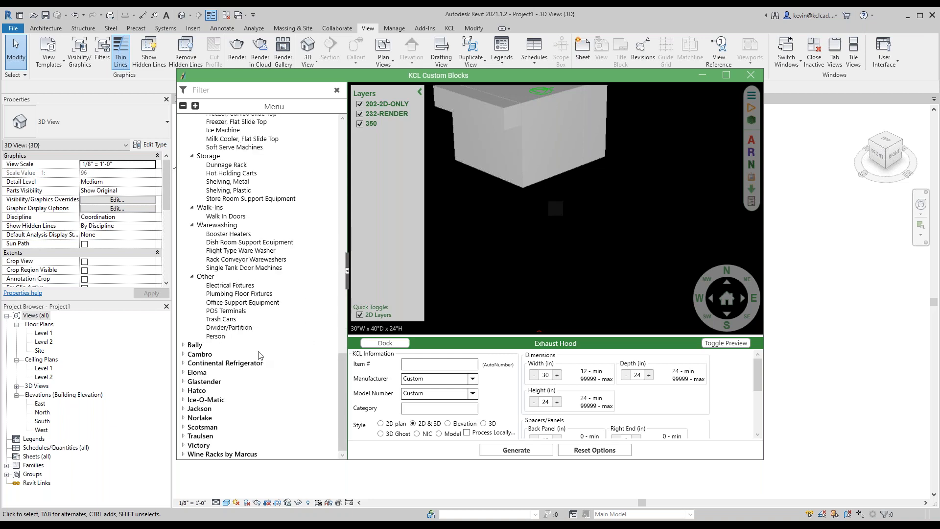
click(184, 355)
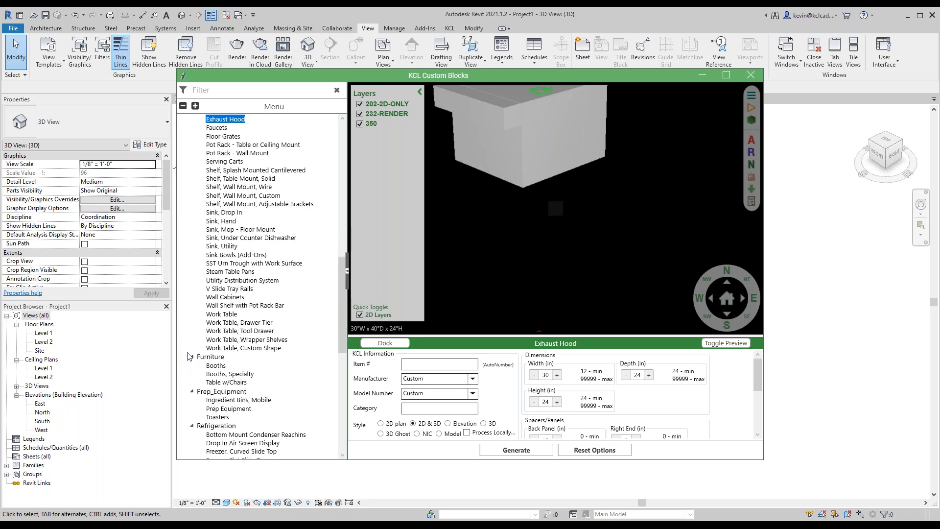
scroll(245, 353, down, 10)
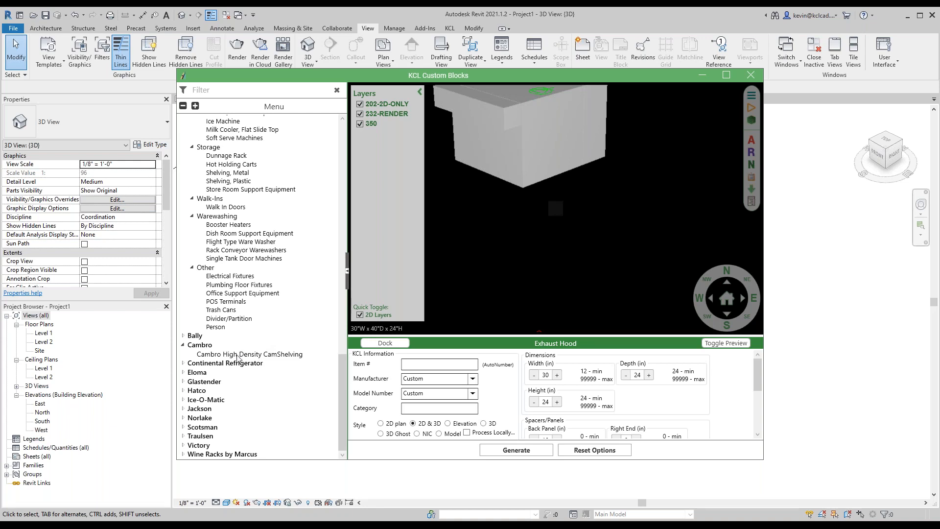
click(237, 355)
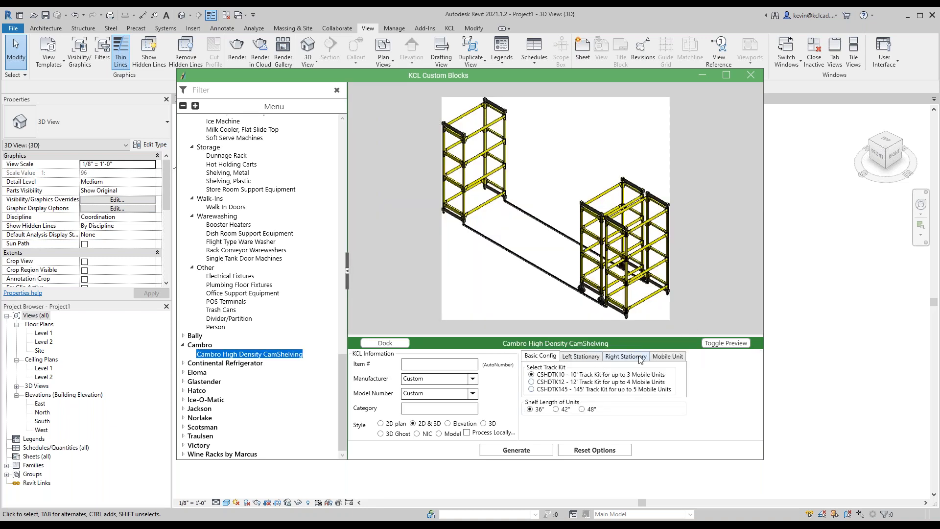
Generate the CamShelving with a mobile unit quantity of 4 and review its bill of materials.
click(670, 357)
click(684, 372)
click(527, 450)
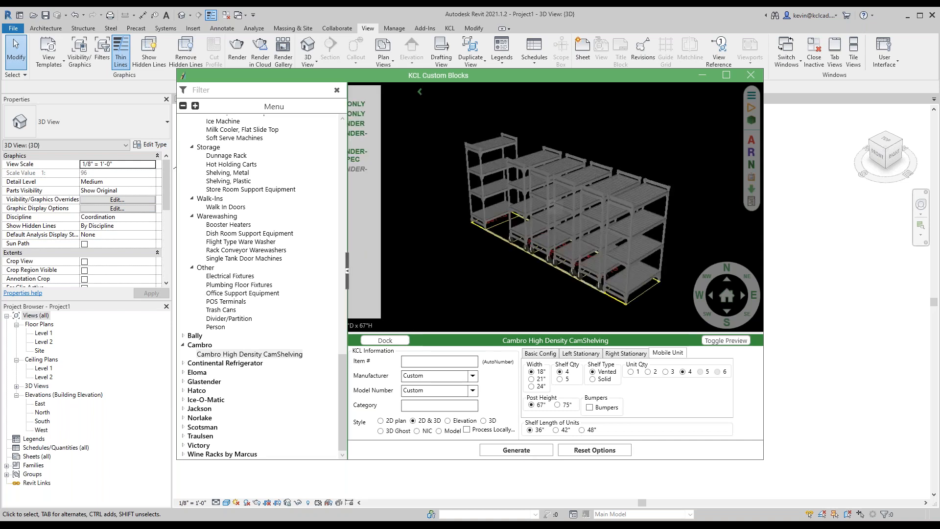
click(752, 202)
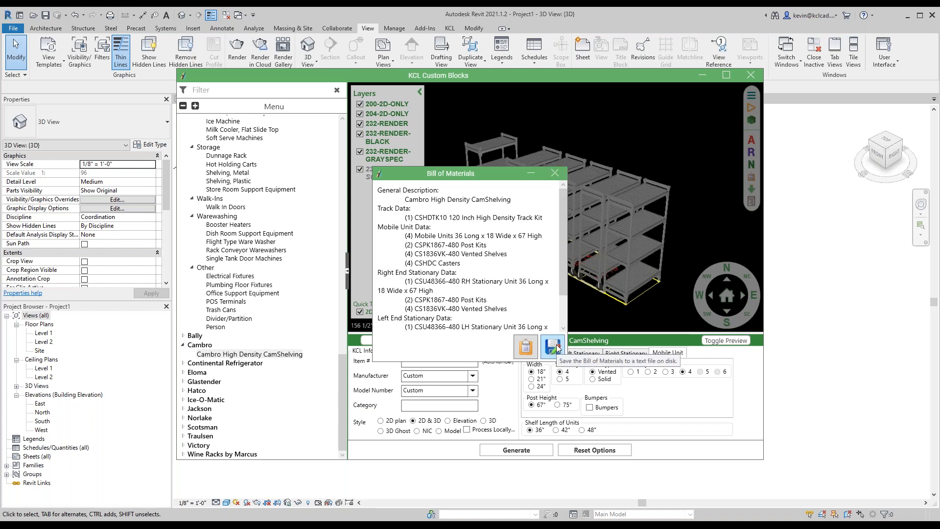
click(555, 174)
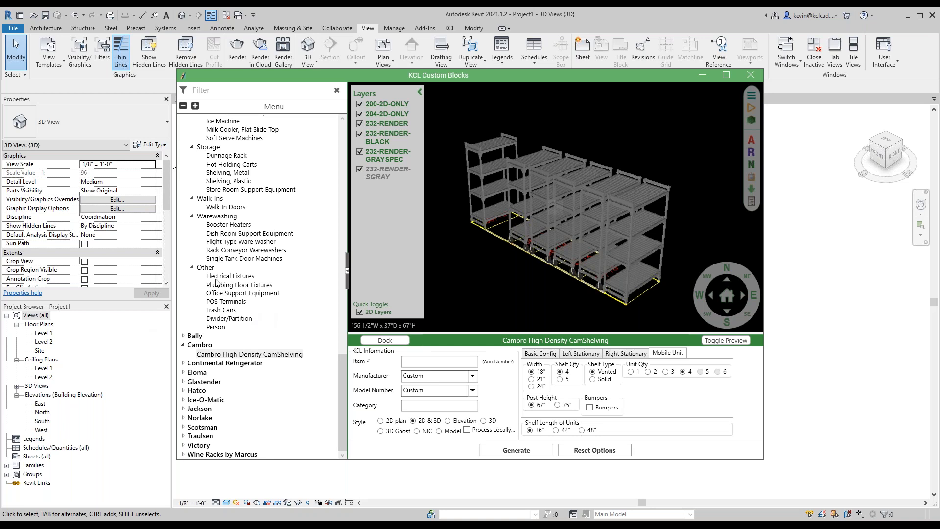
Preview the Fax Machine and Office Chair variants of Office Support Equipment, and the Person block in the Other group.
click(243, 294)
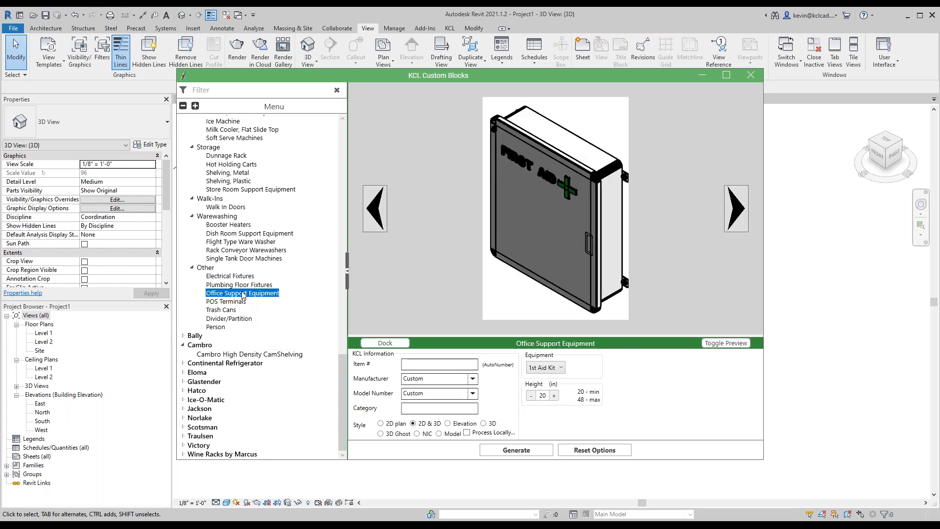
click(561, 368)
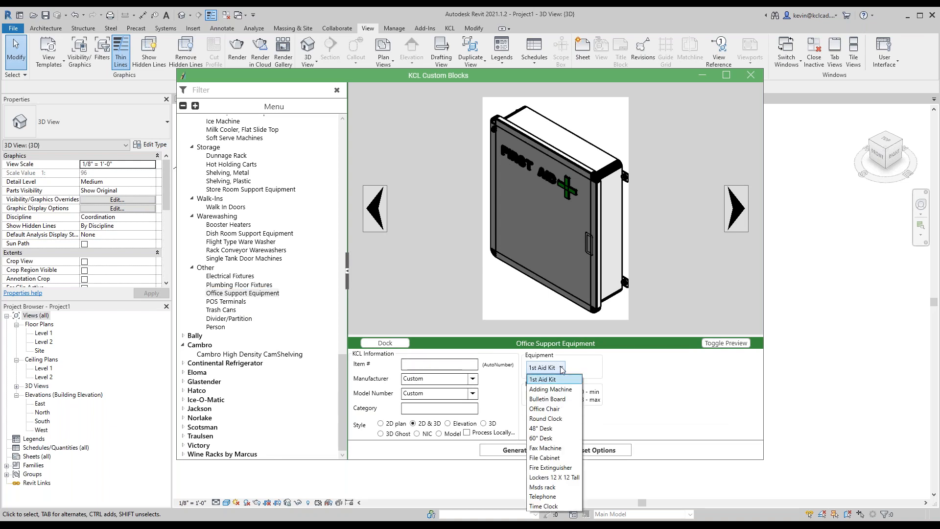
click(548, 449)
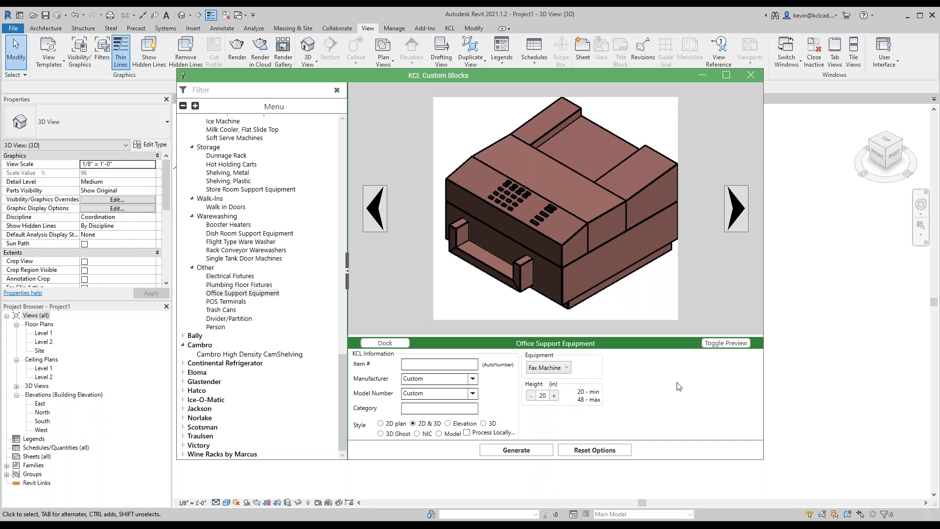
click(565, 368)
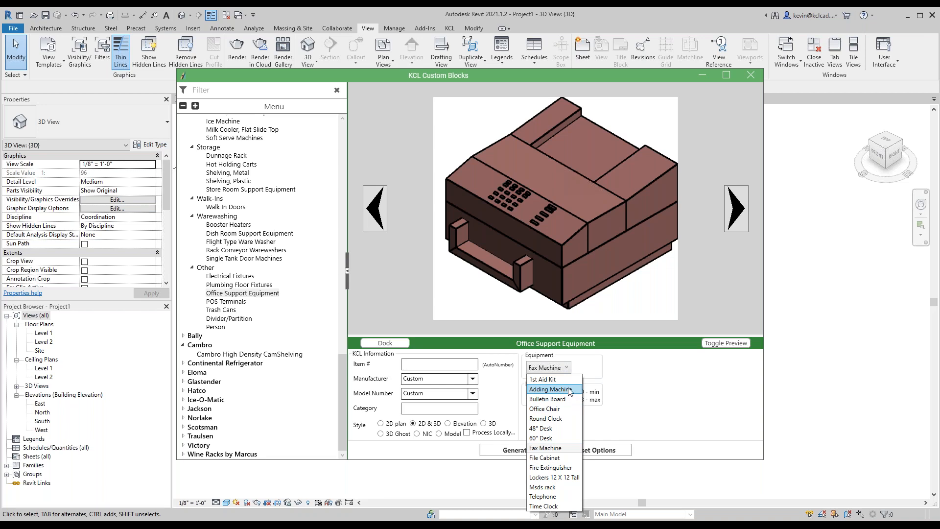
click(559, 409)
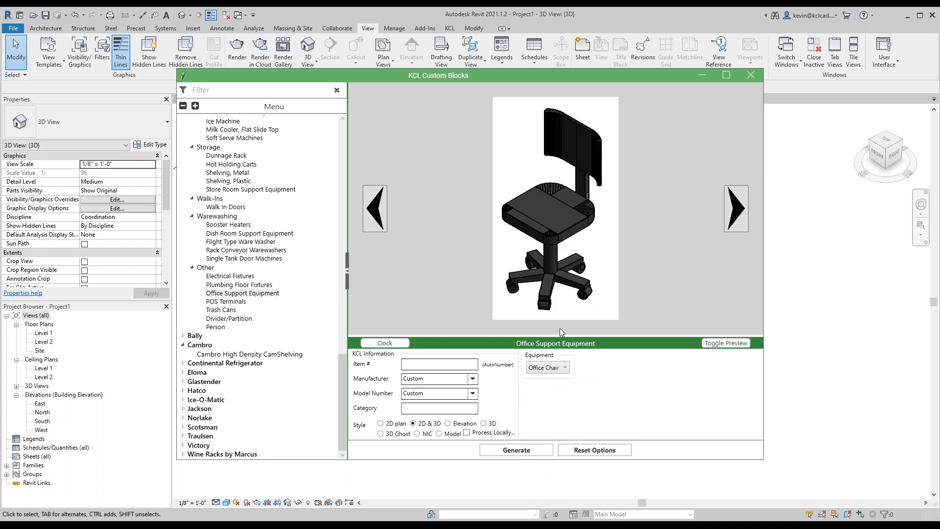
click(566, 368)
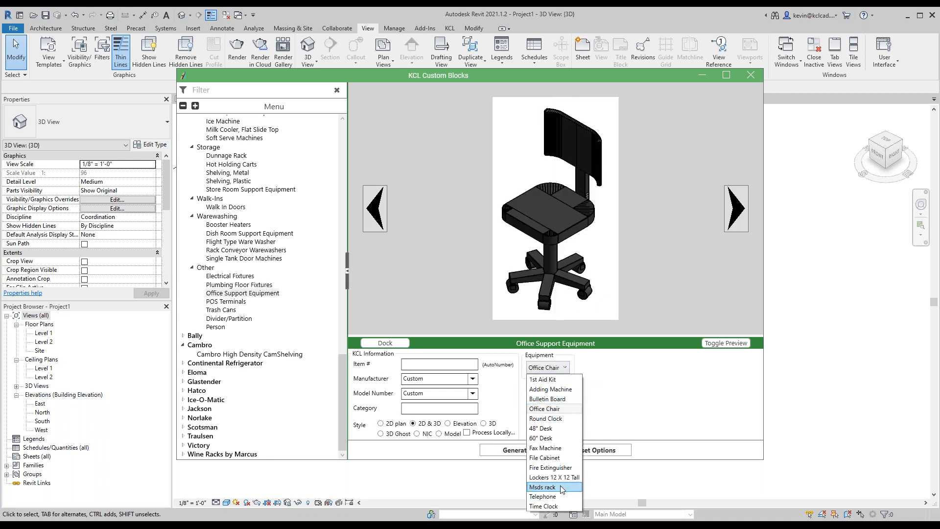
click(220, 333)
click(218, 329)
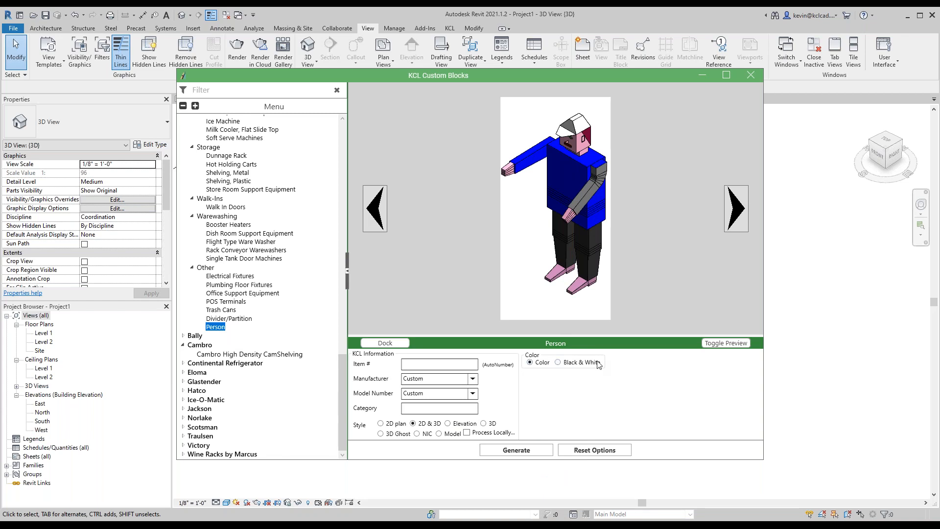
Preview the Divider/Partition block in the Floor w Casters, Counter Top, Base Counter Top and Post Mount styles.
click(231, 319)
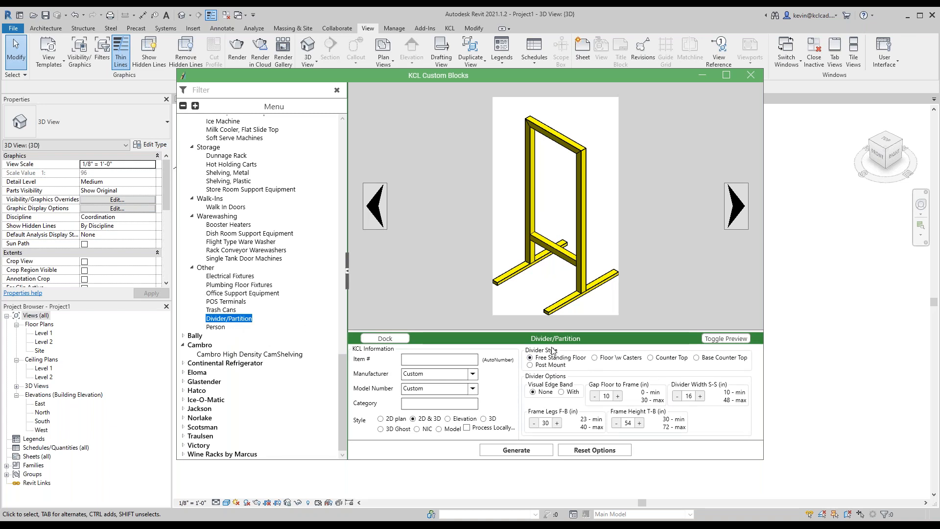
click(599, 360)
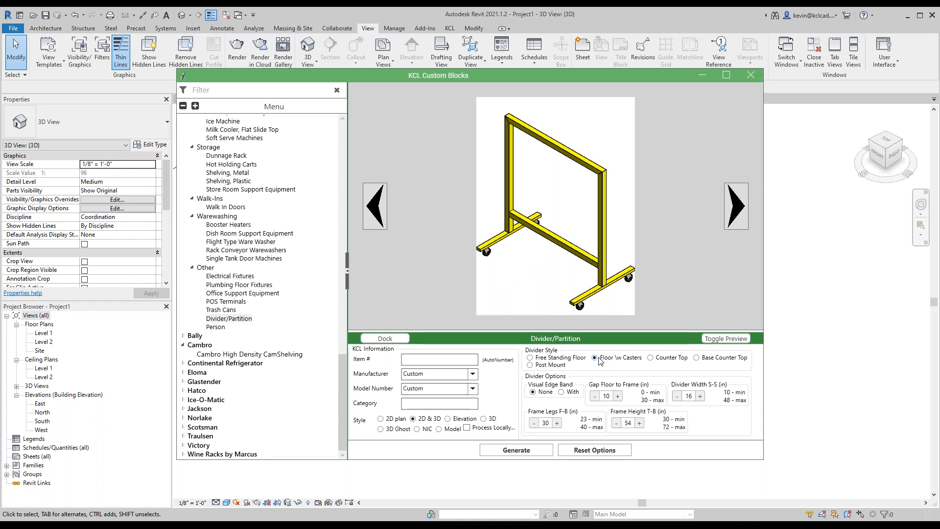
click(654, 358)
click(698, 332)
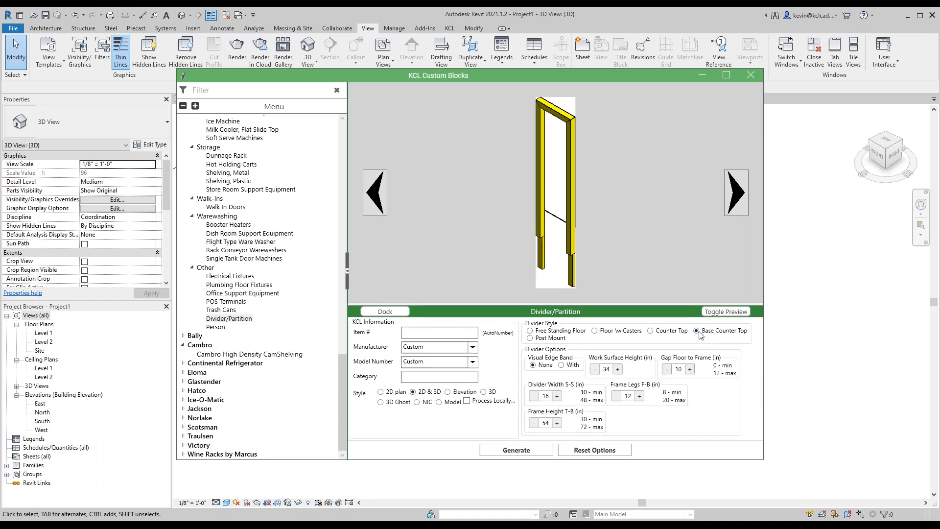
click(552, 338)
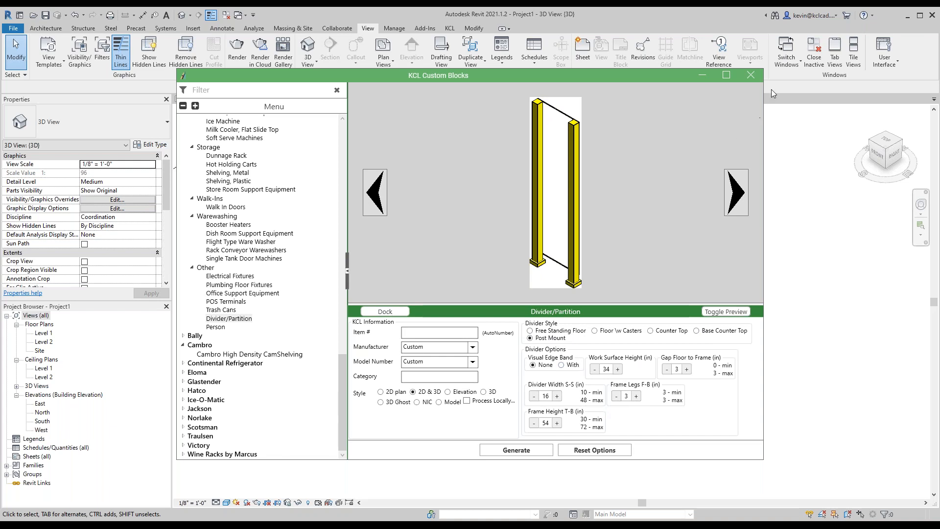
Close the Custom Blocks and NapkinSketch windows and open KCL Revit Custom Blocks.
click(754, 75)
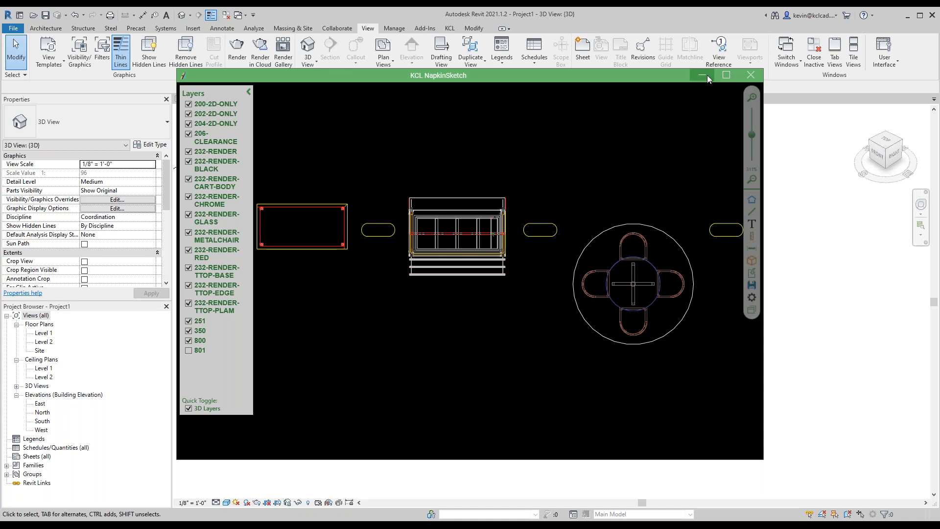
click(752, 75)
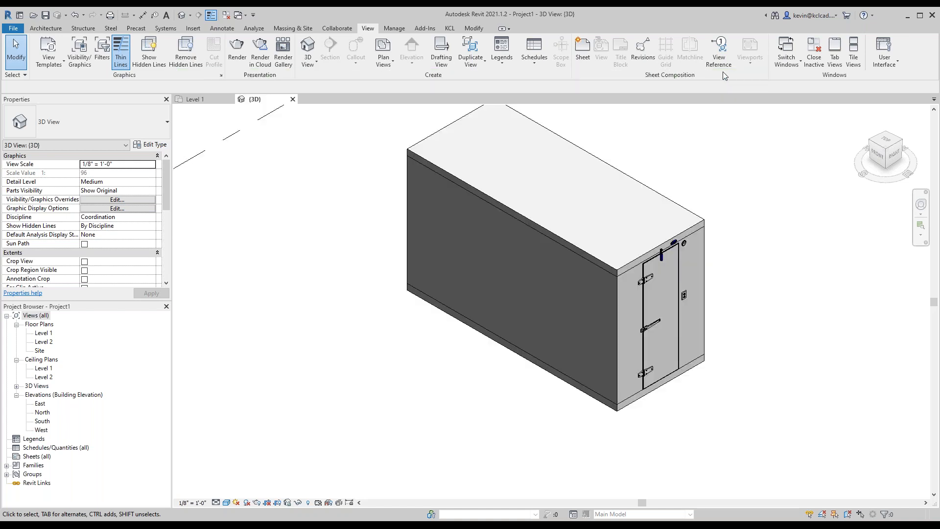
click(448, 29)
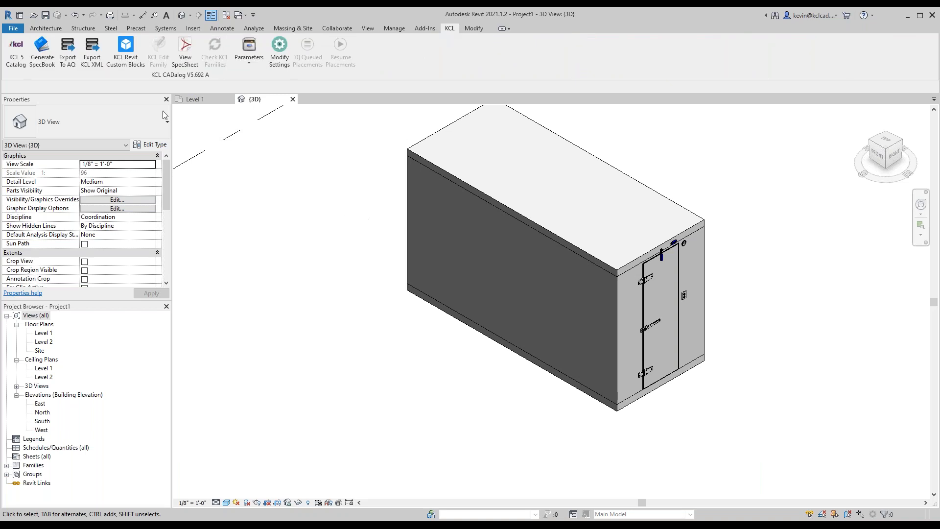
click(126, 54)
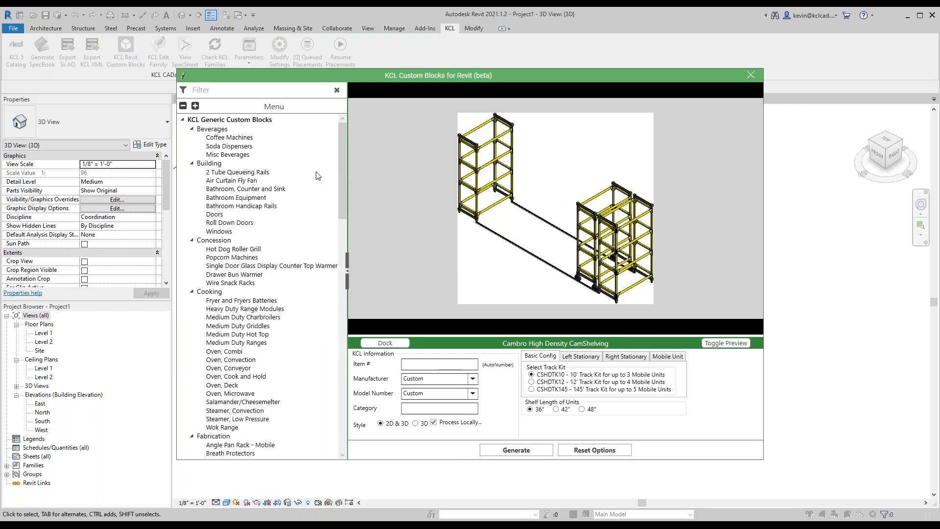
Filter the custom blocks for "table", choose Work Table, set its legs style to Feet and generate the family.
click(257, 90)
text(table)
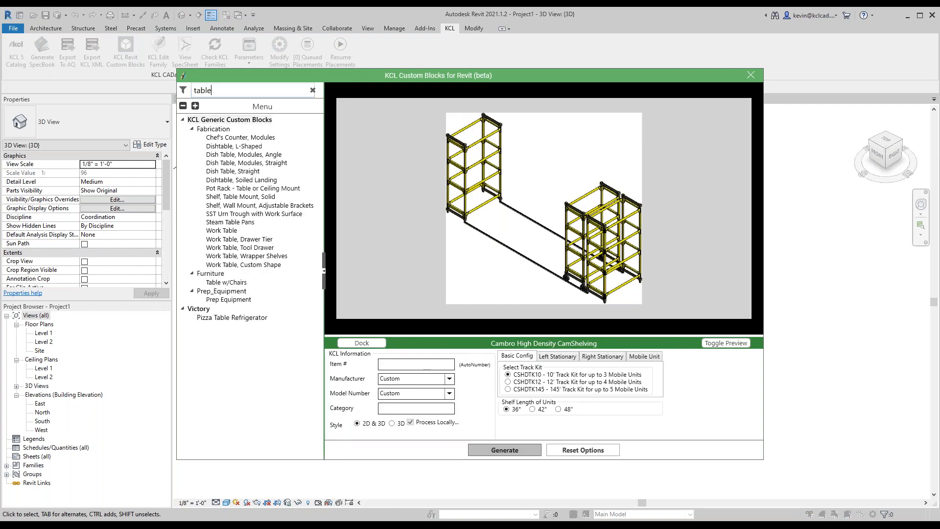
click(218, 233)
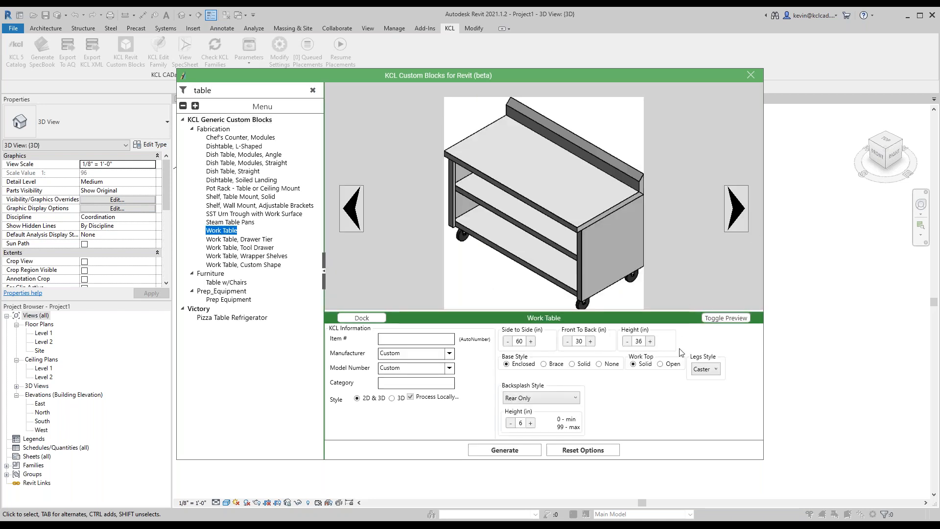
click(707, 372)
click(704, 389)
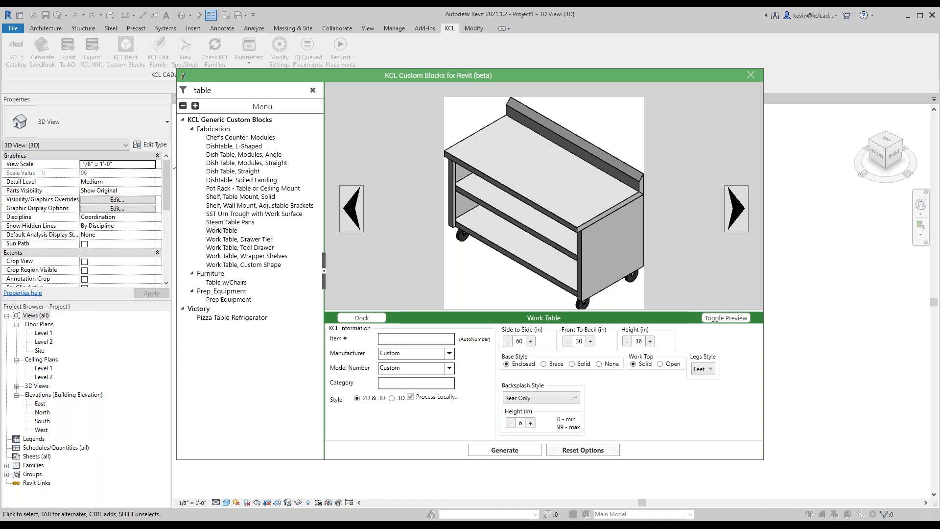
click(507, 454)
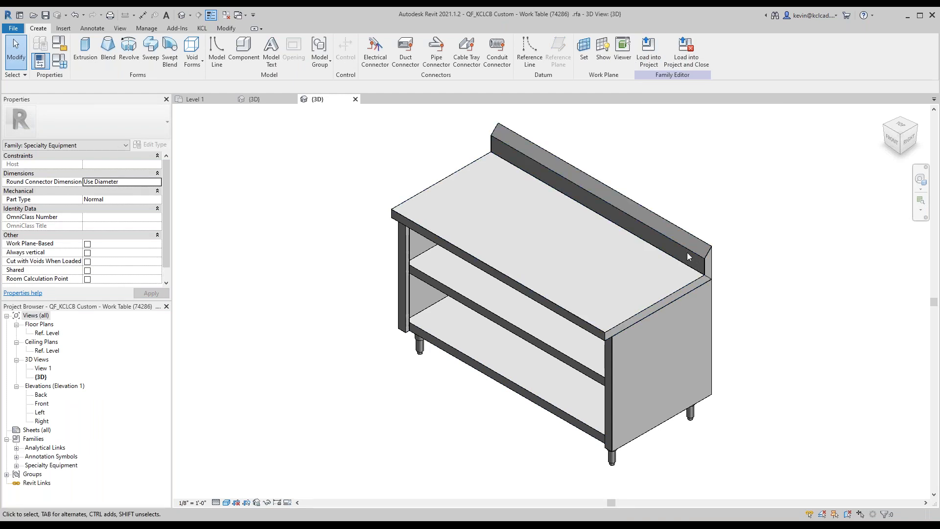
Pull the backsplash strip, side edge and front edge extrusions away from the work table's body.
click(681, 236)
click(713, 195)
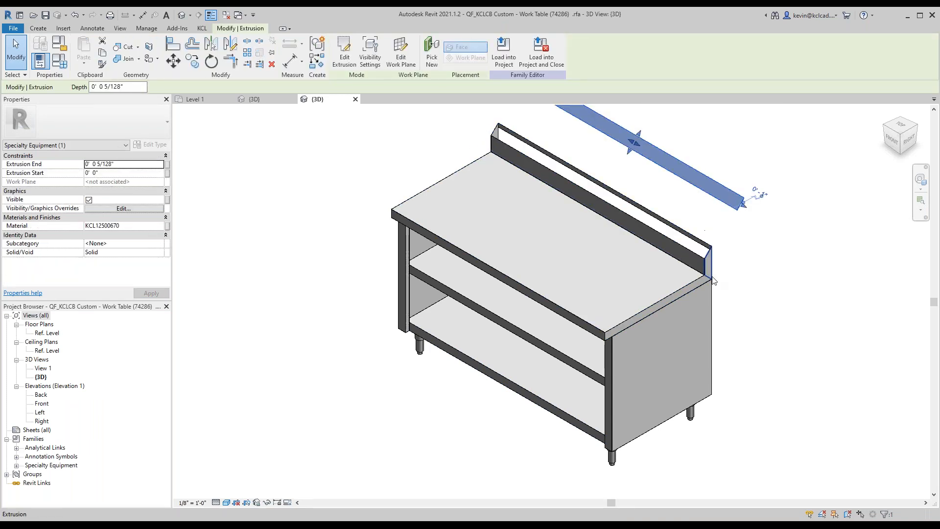
click(692, 287)
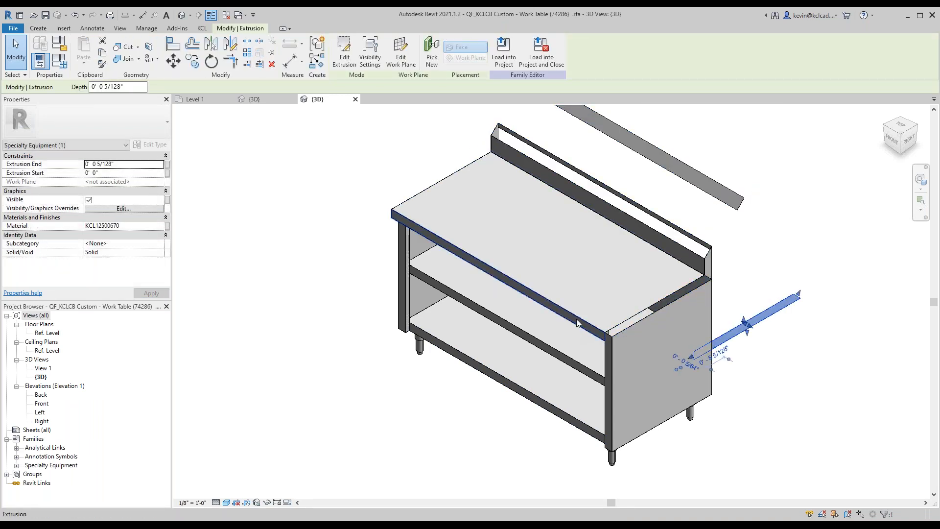
click(576, 332)
drag(475, 304, 476, 303)
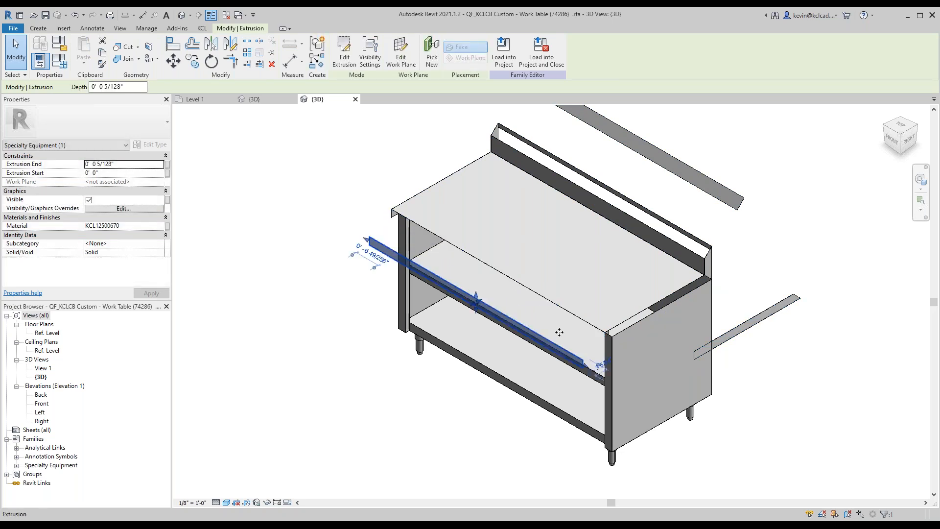
Load the modified work table family into Project1 and place one instance beside the walk-in on the Level 1 plan.
click(504, 51)
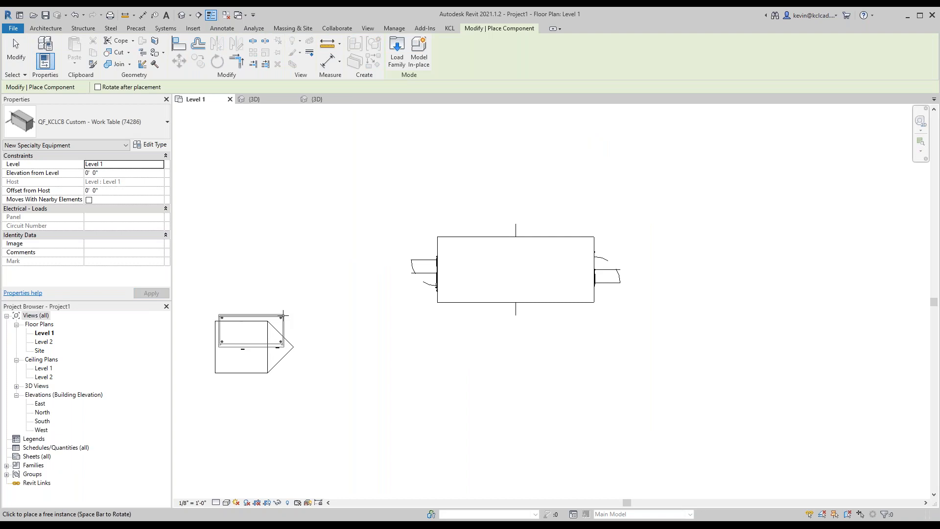
click(358, 238)
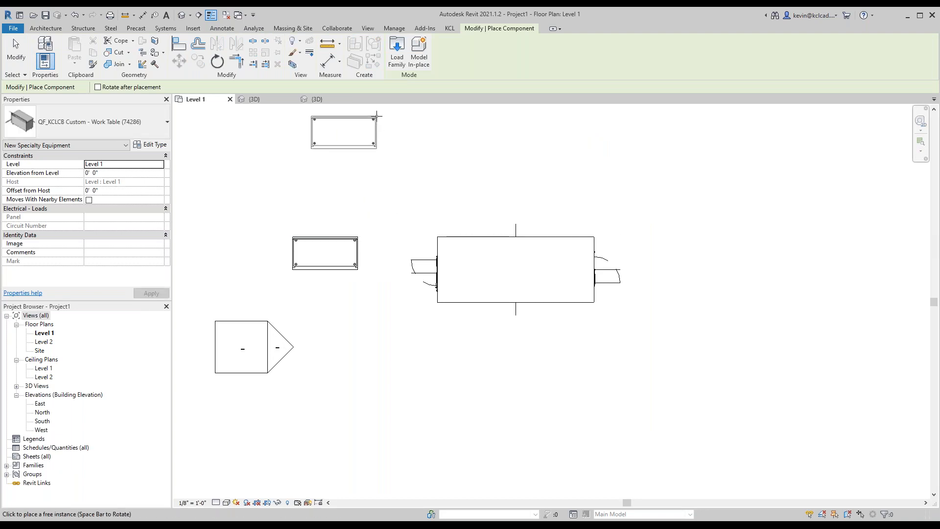
key(Escape)
key(Escape)
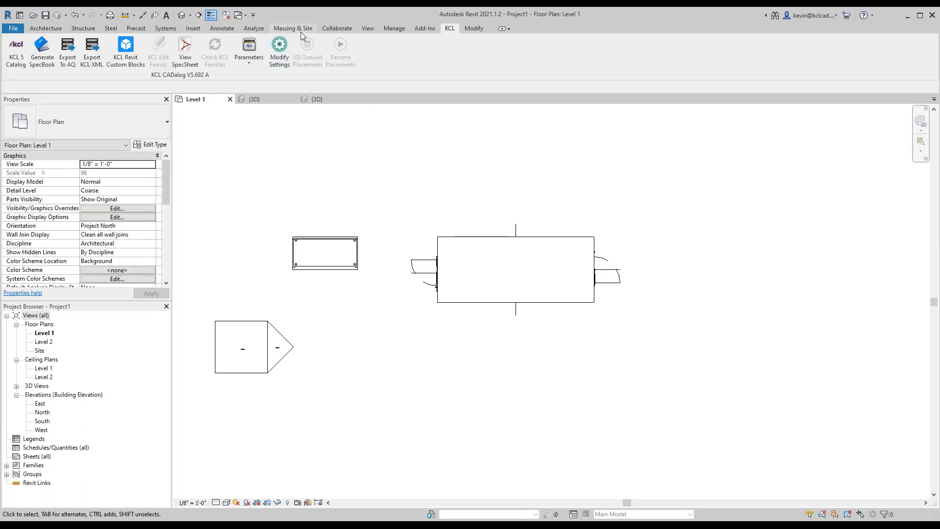
Inspect the placed work table and its separated pieces in the project's default 3D view.
click(367, 27)
click(312, 60)
click(326, 81)
scroll(296, 181, down, 1)
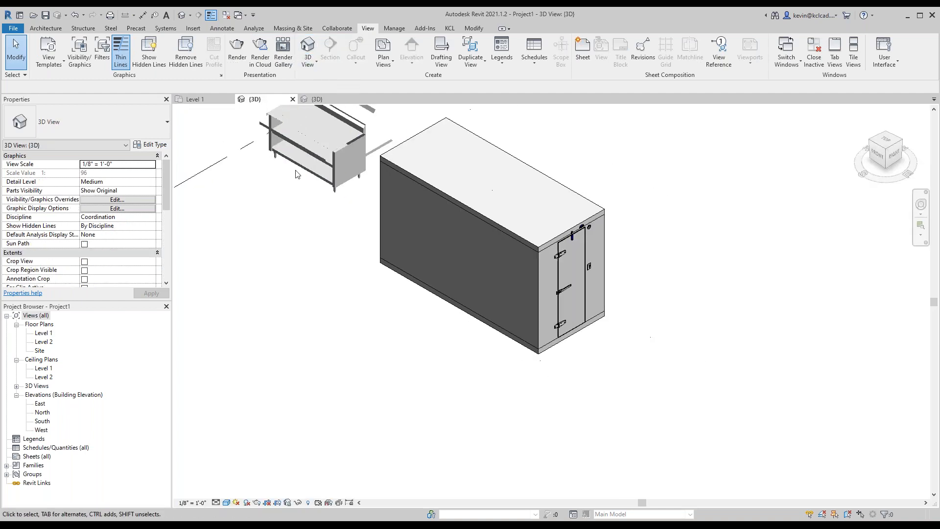
middle_drag(351, 172, 360, 341)
scroll(318, 411, up, 3)
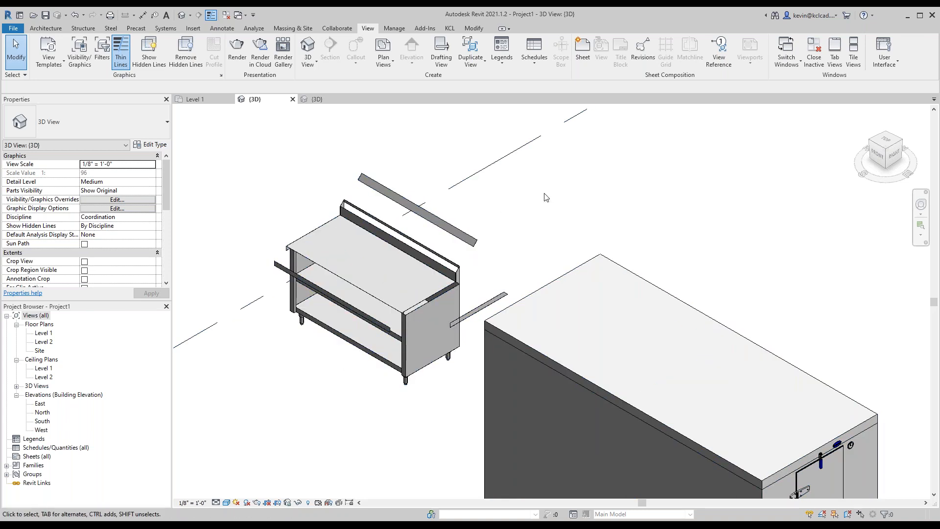
Reopen KCL Revit Custom Blocks, collapse the Fabrication group to review the available categories and manufacturers, and close the window.
click(449, 28)
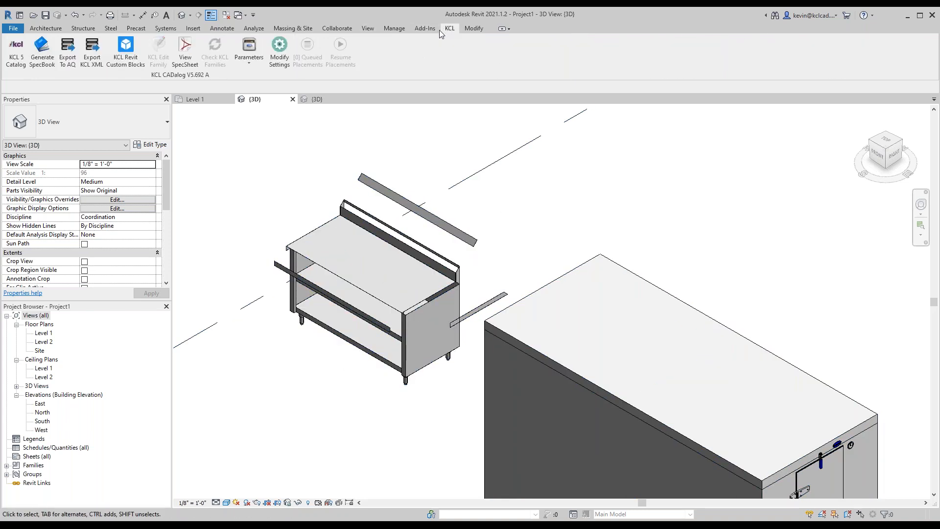
click(125, 52)
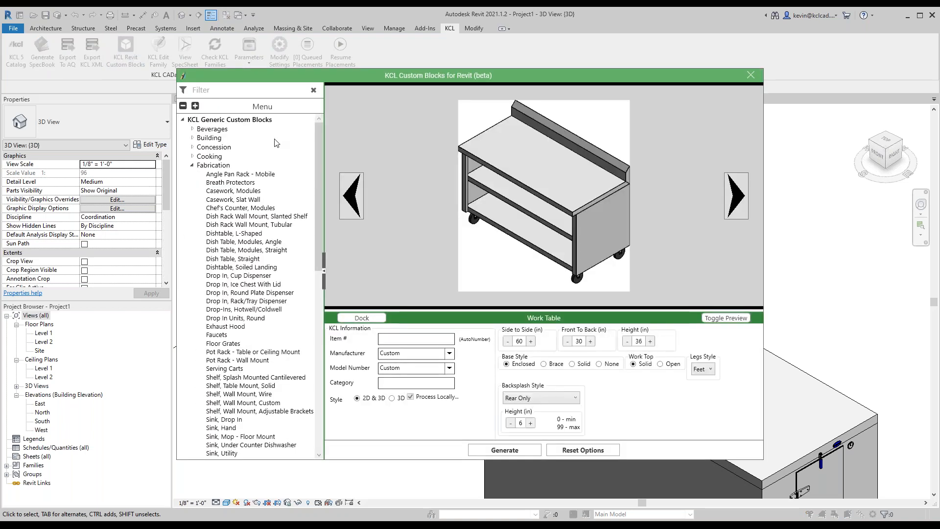
click(193, 166)
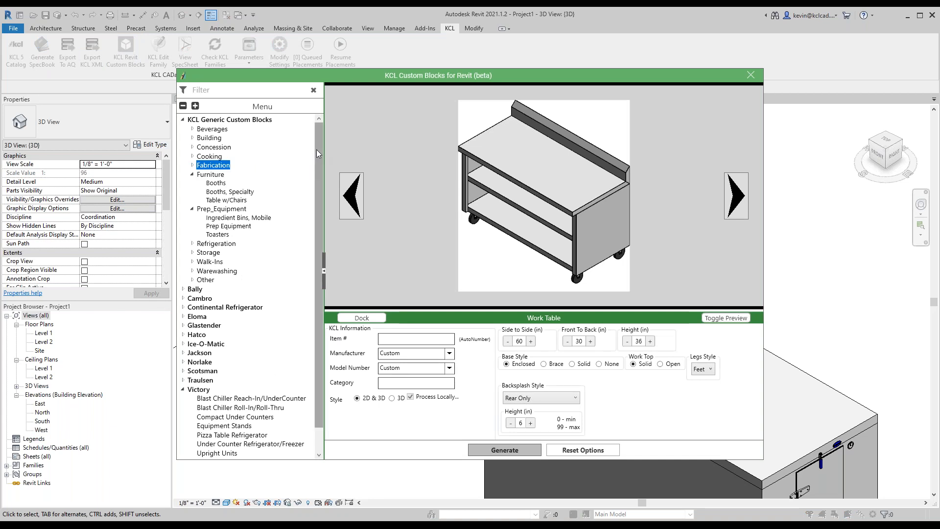
click(754, 74)
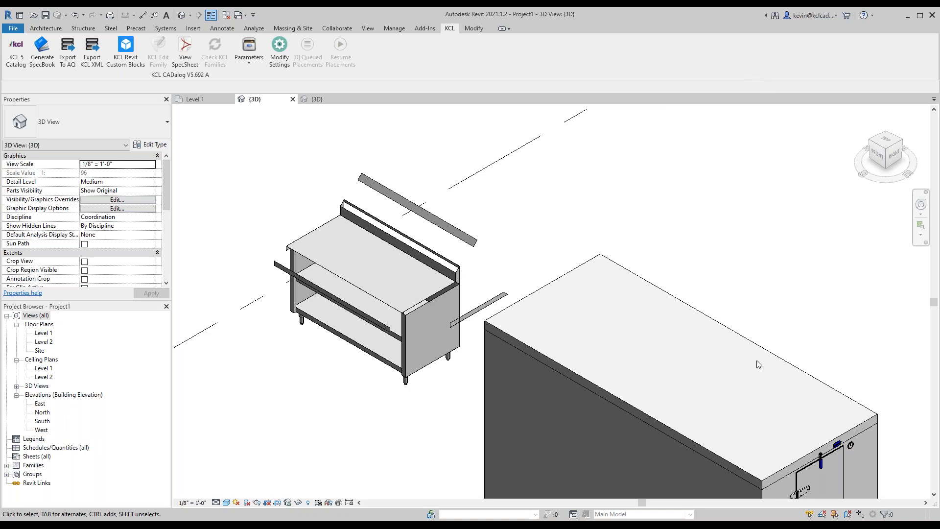
scroll(755, 377, down, 2)
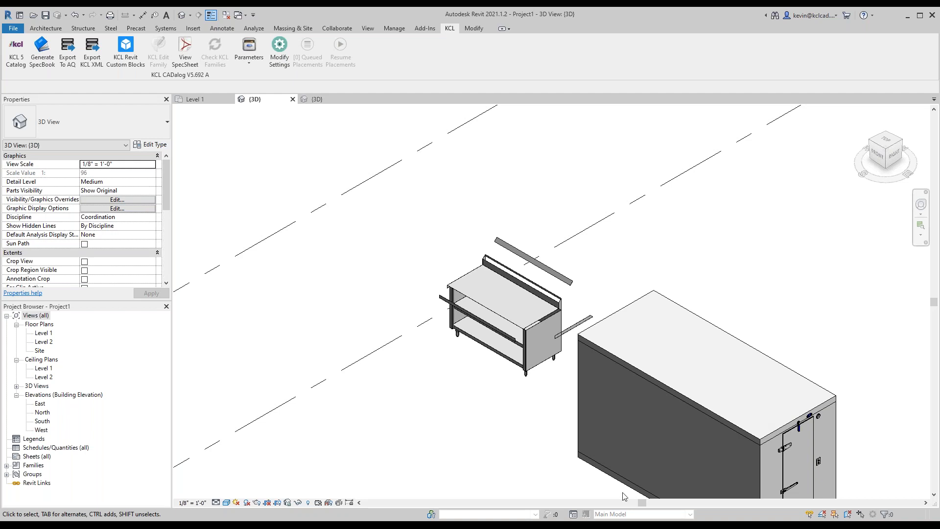
Switch to KCL BIM/CAD Designer, draft a Comment/Miscellaneous contact message reading "I would like to schedule a private demo." and discard it.
key(alt+Tab)
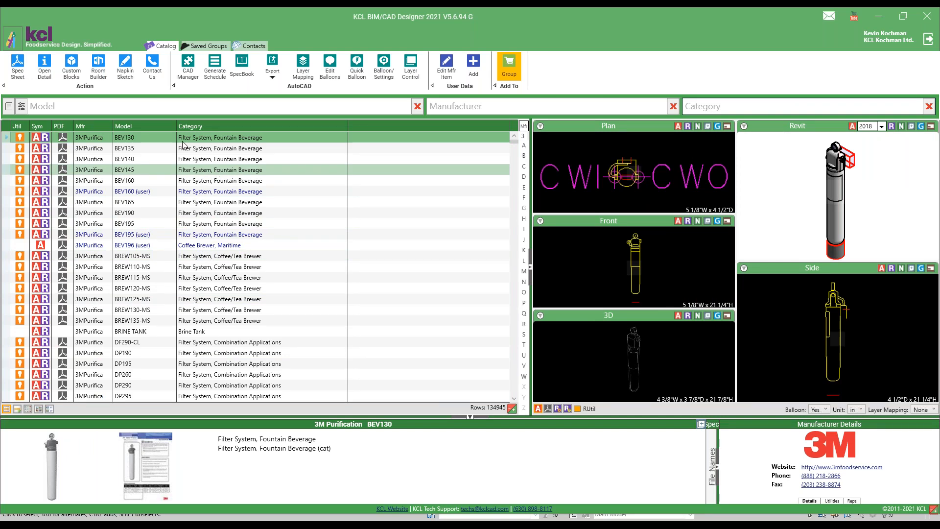
click(153, 64)
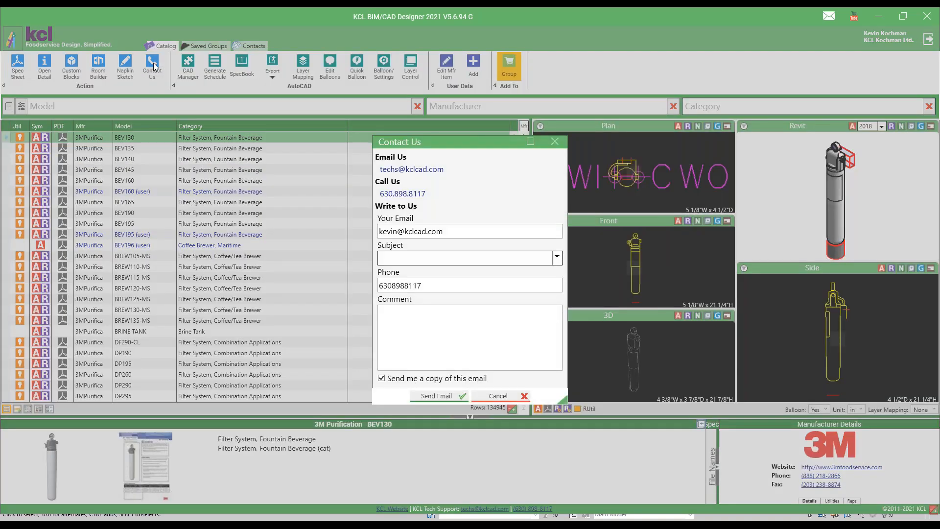
click(557, 258)
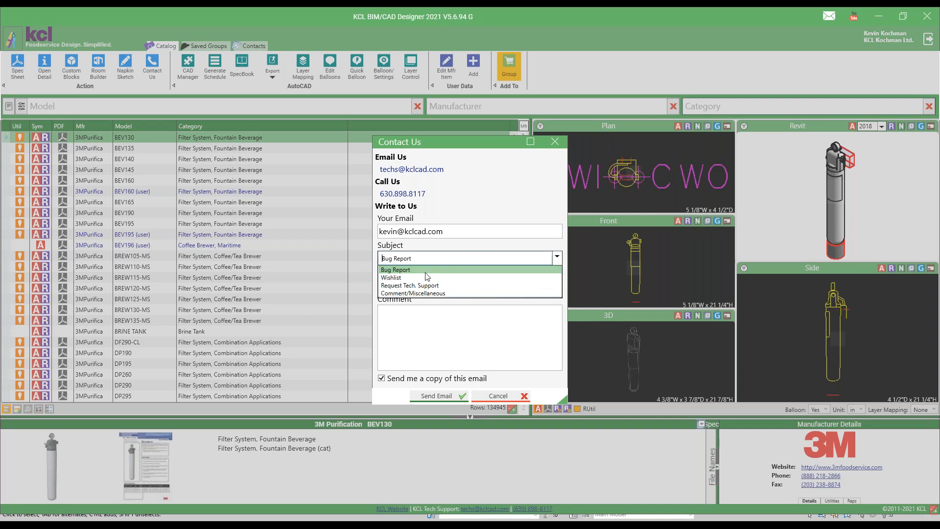
click(420, 270)
click(435, 258)
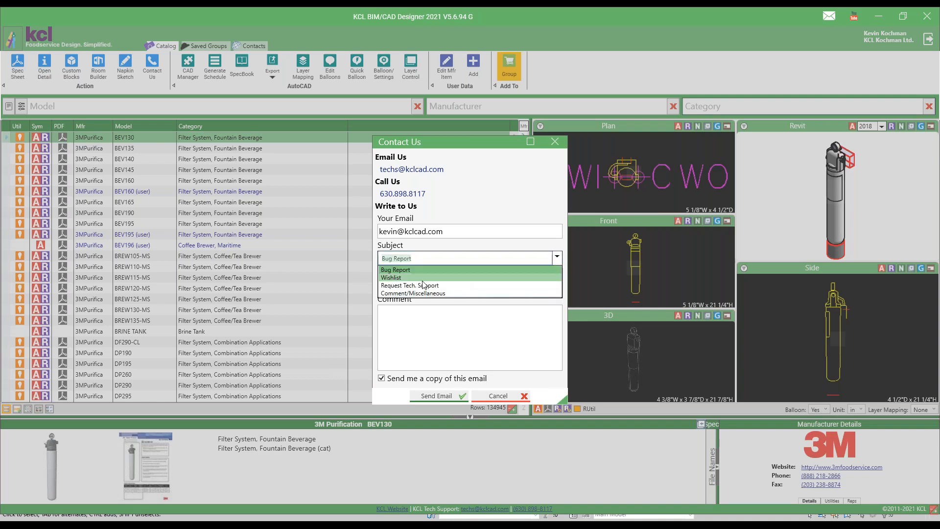
click(399, 293)
click(401, 314)
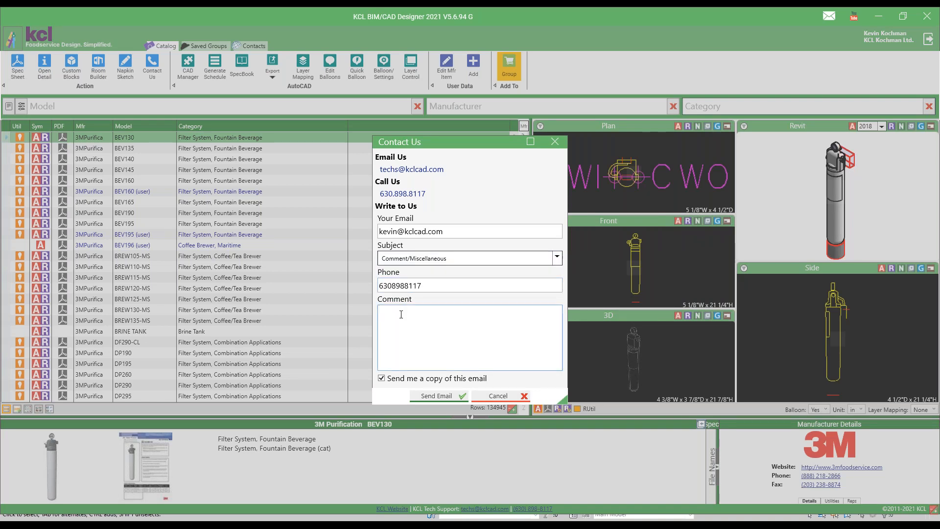
text(I would like to schedule a private demo.)
click(505, 398)
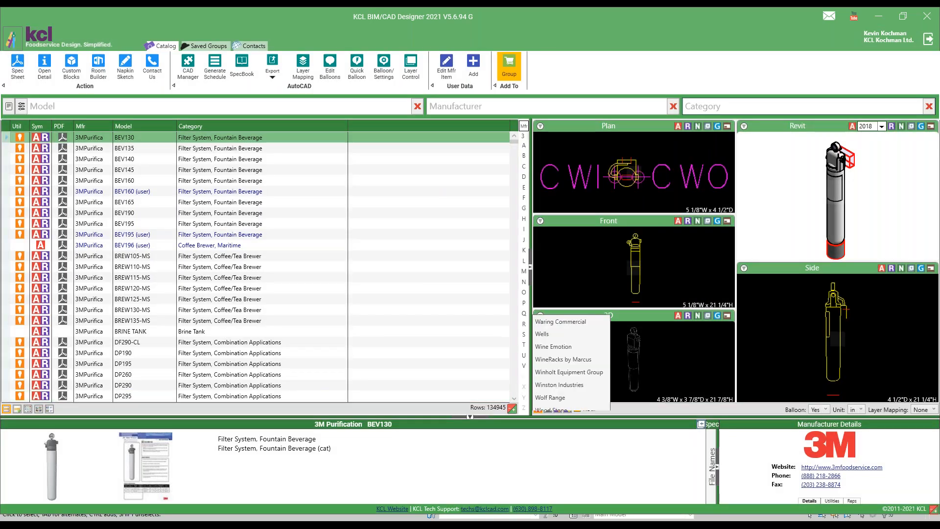
Open KCL's YouTube channel from the catalog, browse its uploaded videos, and return to the catalog.
click(854, 19)
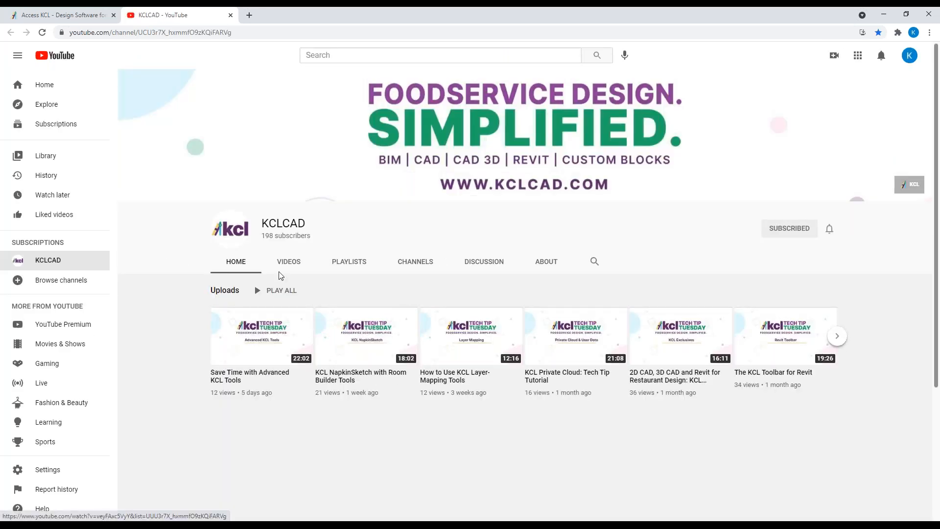
click(288, 261)
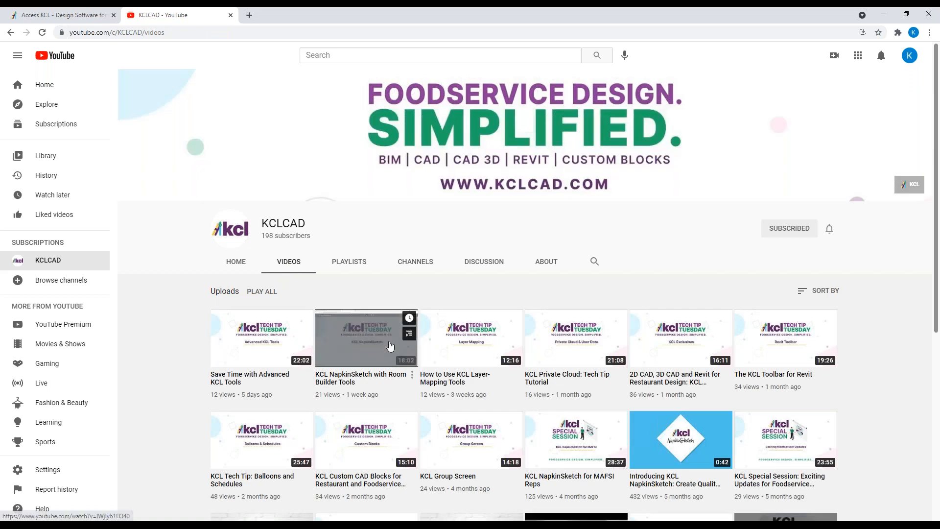
scroll(362, 388, down, 2)
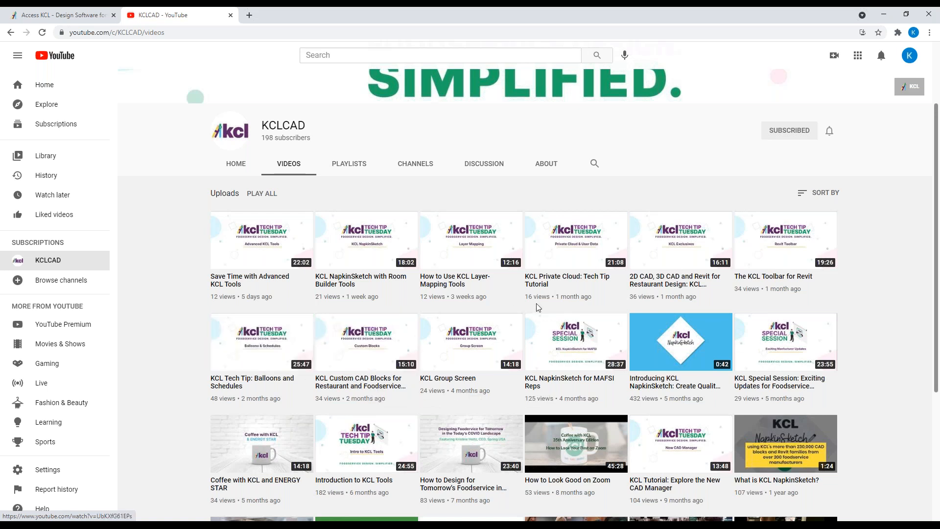
click(884, 17)
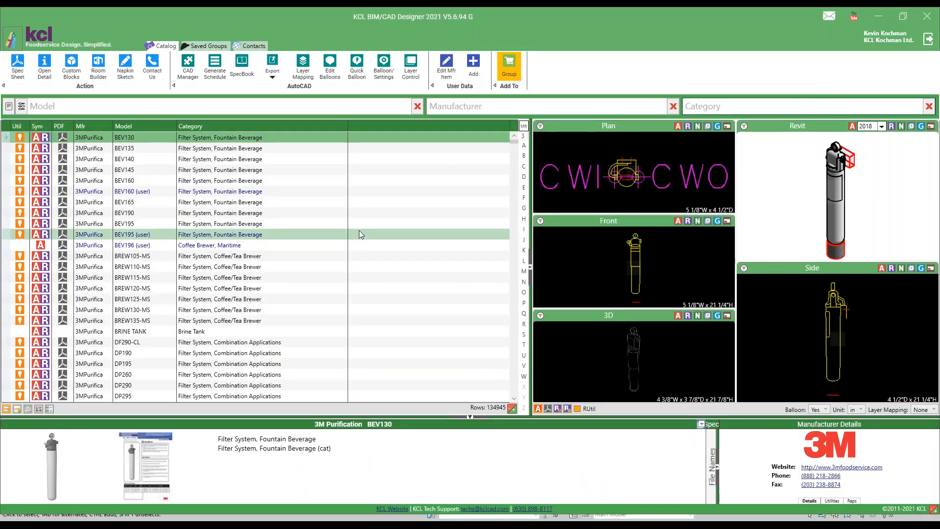